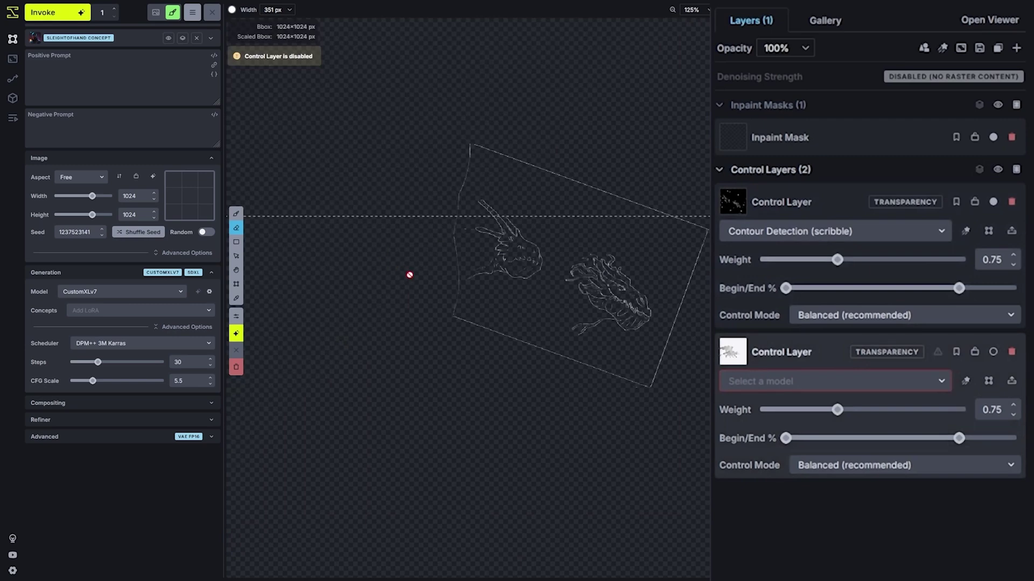
# Erase the frilled dragon head and the sheet outline on the first control layer, keeping only the horned head.
pyautogui.click(840, 205)
pyautogui.moveTo(425, 264)
pyautogui.mouseDown()
pyautogui.moveTo(445, 155)
pyautogui.moveTo(483, 147)
pyautogui.moveTo(554, 156)
pyautogui.moveTo(646, 188)
pyautogui.moveTo(694, 221)
pyautogui.moveTo(611, 267)
pyautogui.moveTo(618, 361)
pyautogui.moveTo(452, 339)
pyautogui.mouseUp()
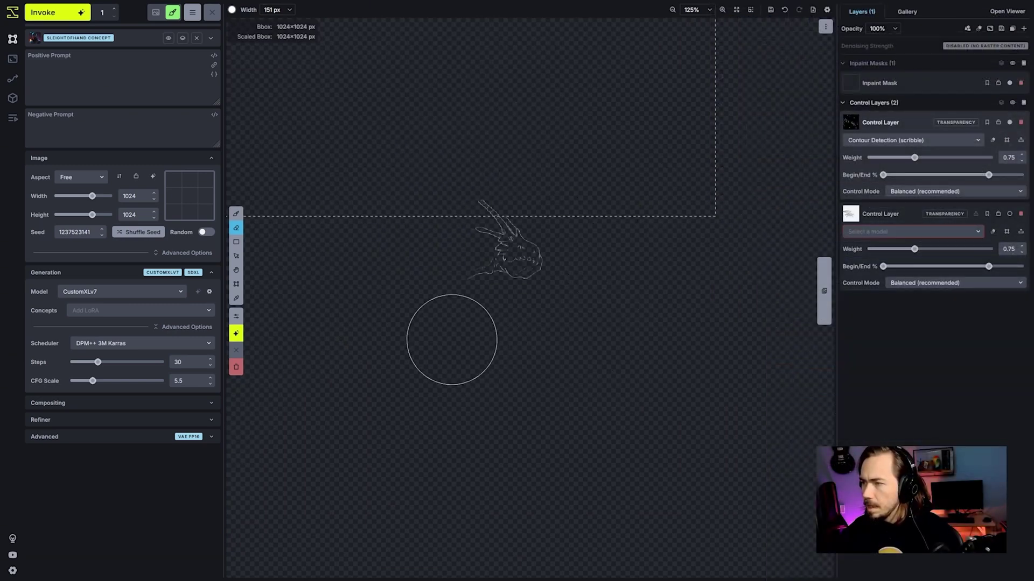
# Enable the second control layer, assign Contour Detection (scribble), and apply the Lineart Edge Detection filter to the full dragon image.
pyautogui.scroll(-4, 517, 357)
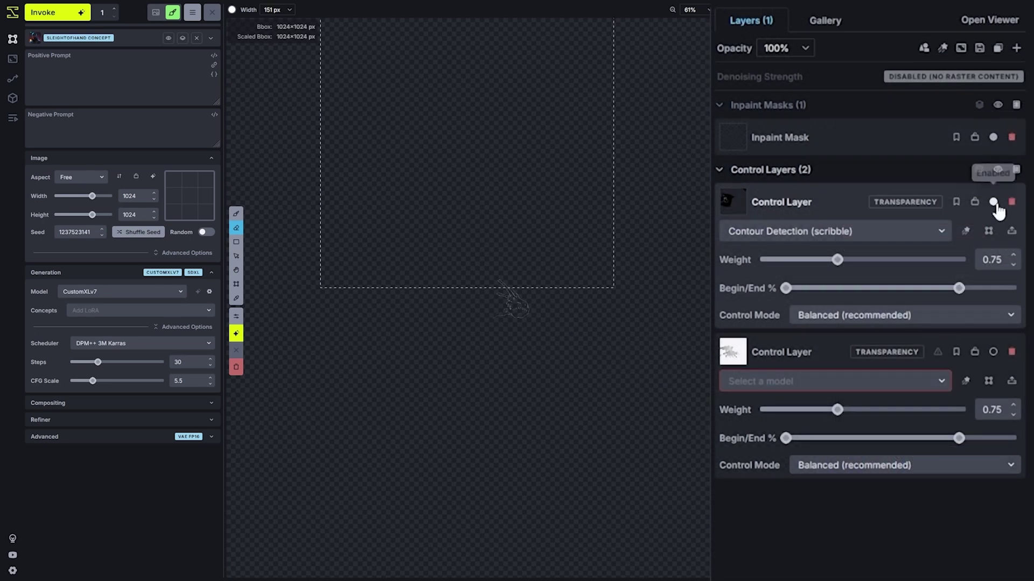
pyautogui.click(993, 351)
pyautogui.click(915, 382)
pyautogui.click(843, 431)
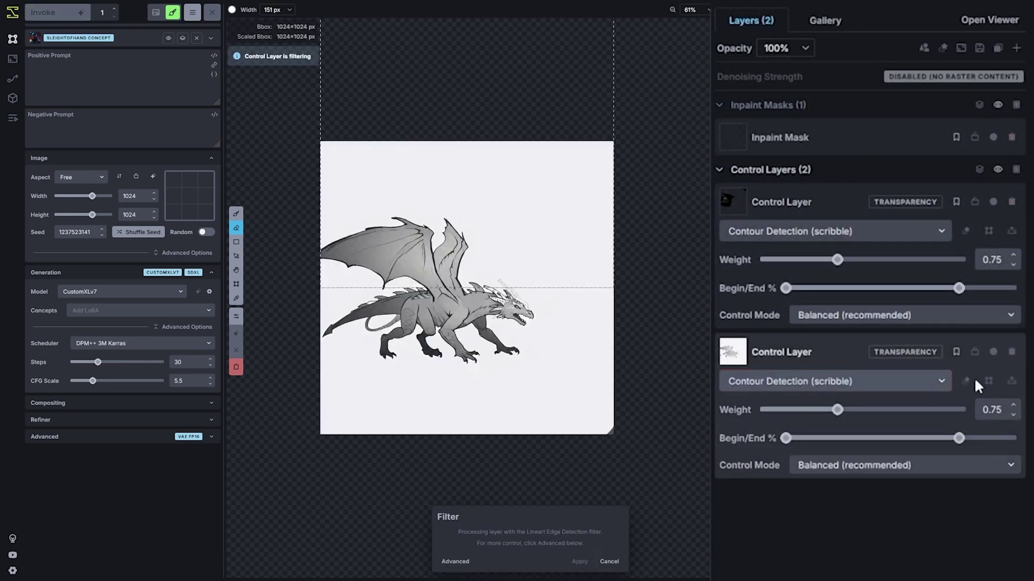
pyautogui.click(578, 561)
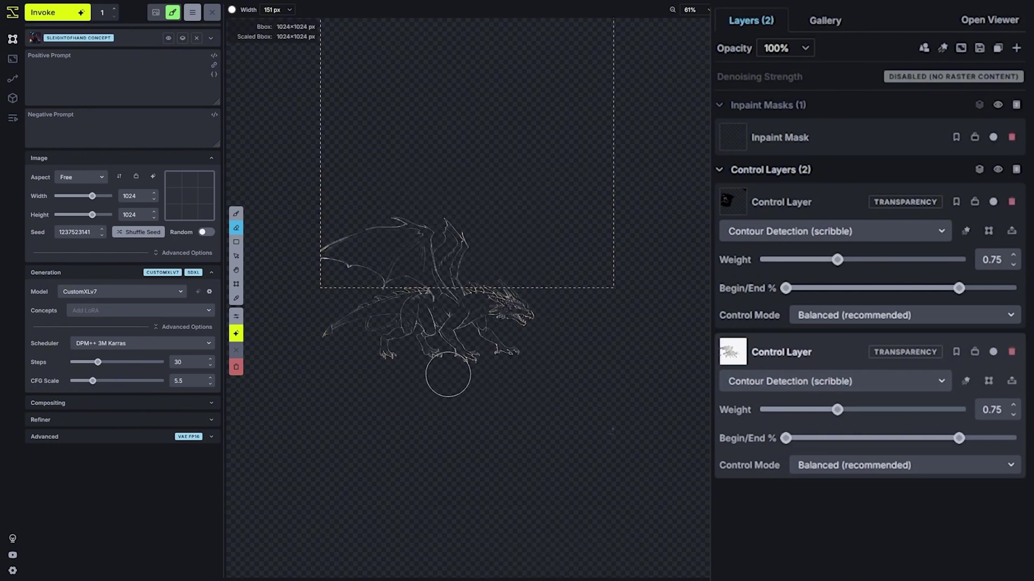
# Erase the original head from the full dragon's control layer with a 75 px eraser.
pyautogui.scroll(3, 598, 277)
pyautogui.hotkey('ctrl', 'shift', 'Return')
pyautogui.scroll(-4, 600, 275)
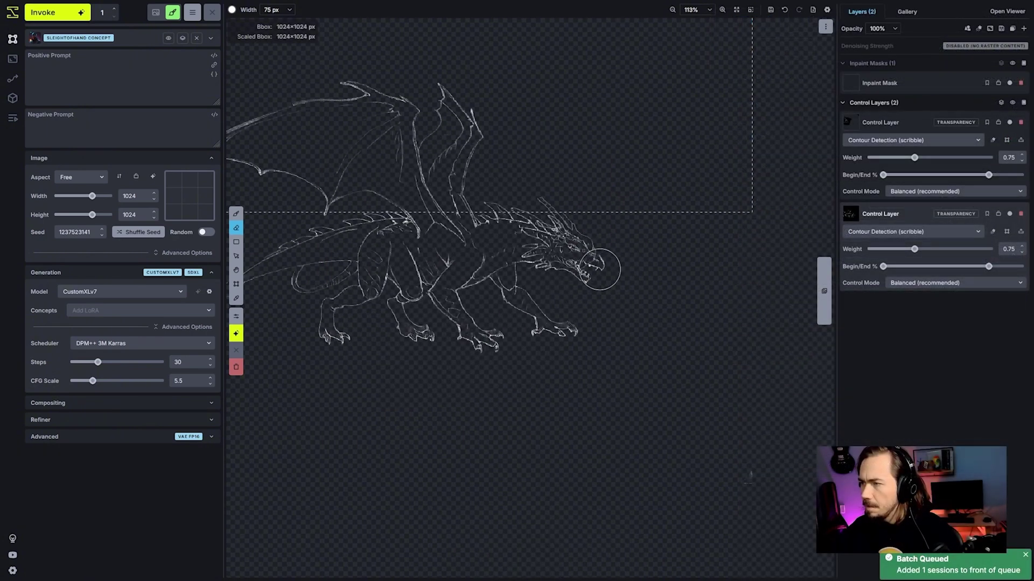
pyautogui.moveTo(599, 269)
pyautogui.mouseDown()
pyautogui.moveTo(535, 231)
pyautogui.moveTo(584, 250)
pyautogui.mouseUp()
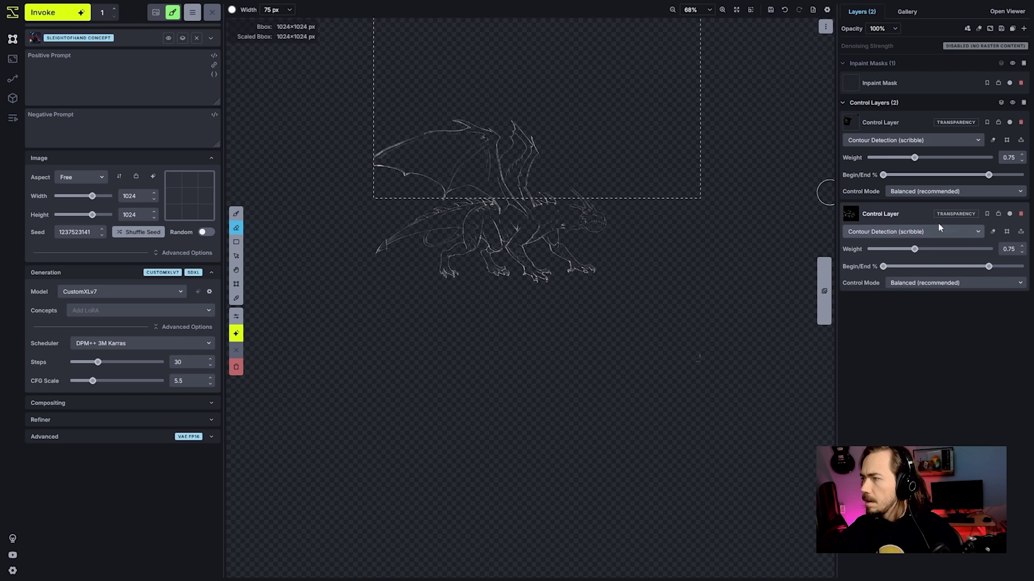
# Move the dragon body up into the bounding box and place the horned head at the end of its neck.
pyautogui.scroll(-4, 611, 172)
pyautogui.moveTo(627, 117); pyautogui.dragTo(628, 218)
pyautogui.press('v')
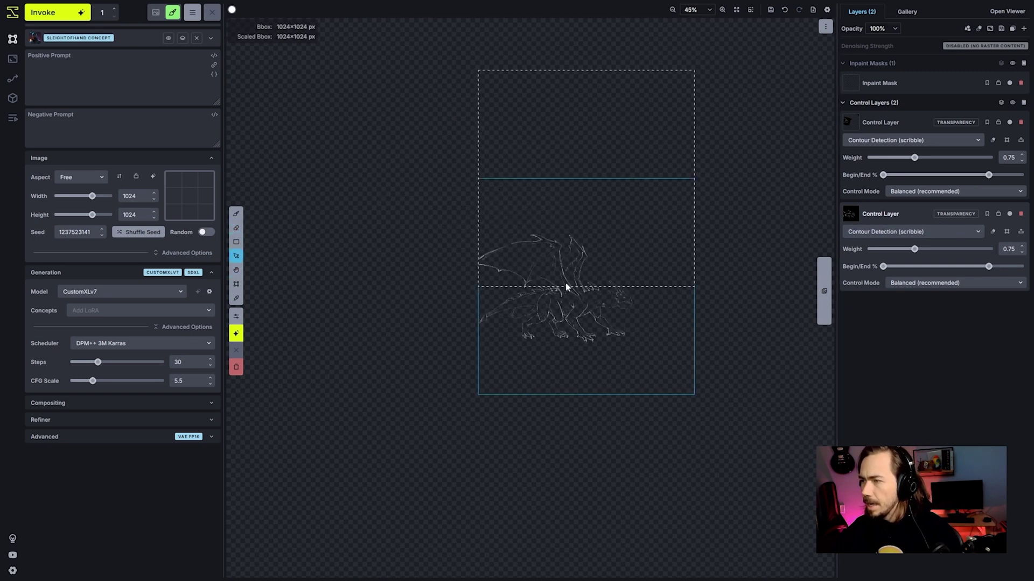
pyautogui.moveTo(565, 285); pyautogui.dragTo(538, 191)
pyautogui.click(898, 171)
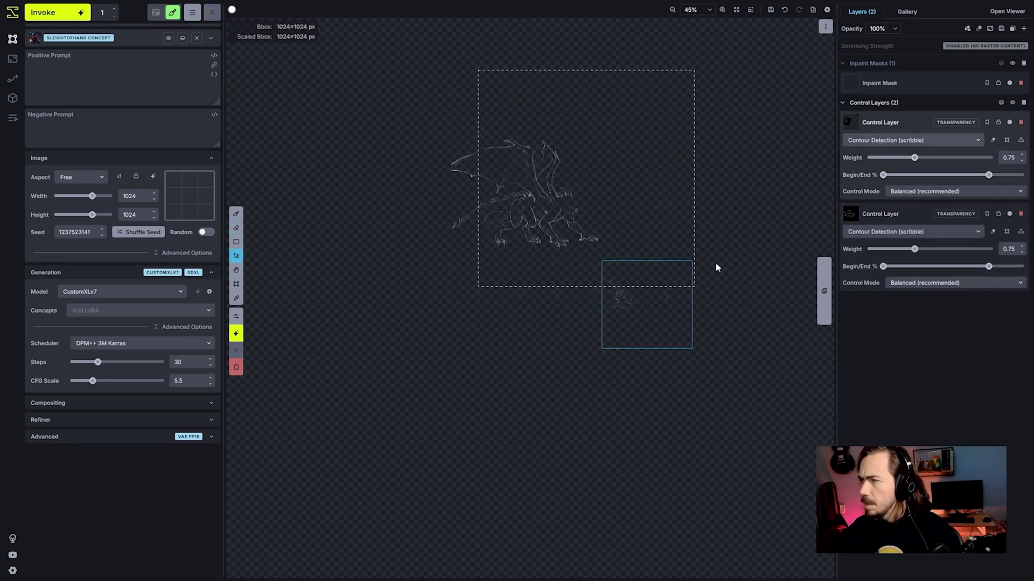
pyautogui.moveTo(632, 308)
pyautogui.mouseDown()
pyautogui.moveTo(603, 209)
pyautogui.moveTo(574, 200)
pyautogui.mouseUp()
pyautogui.scroll(5, 572, 199)
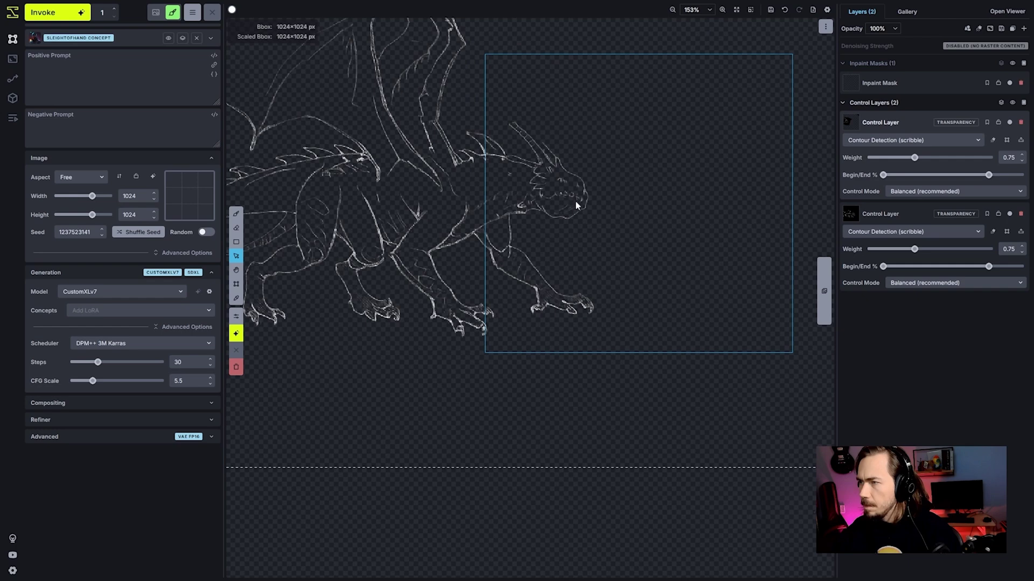
# Erase the long horns and sketch a short spiky frill joining the head to the neck.
pyautogui.scroll(-3, 583, 217)
pyautogui.press('e')
pyautogui.scroll(5, 498, 143)
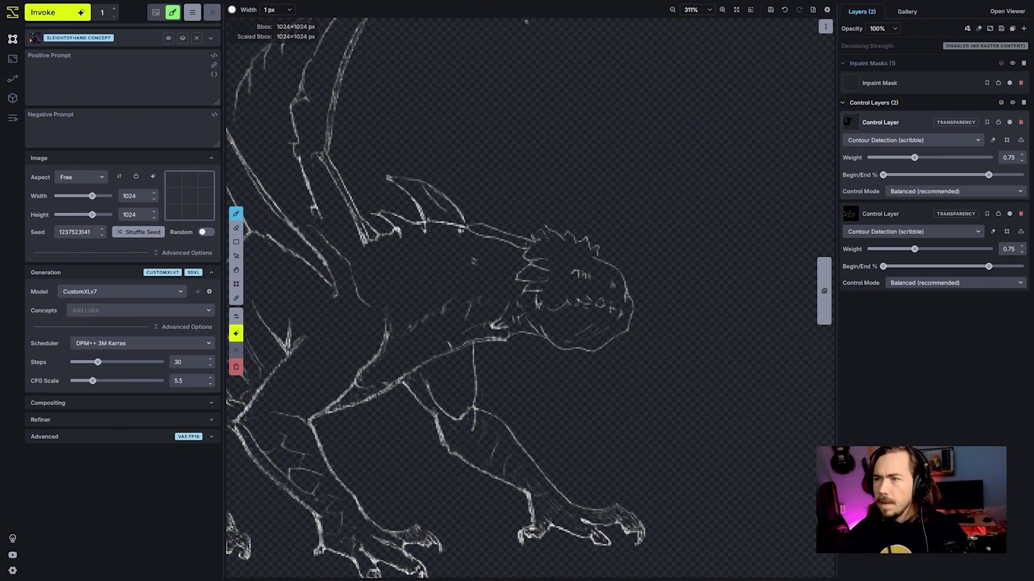
# Search the web for "cracked ice" images in a new browser tab and preview the dark teal Cracked Ice Material picture.
pyautogui.hotkey('ctrl', 't')
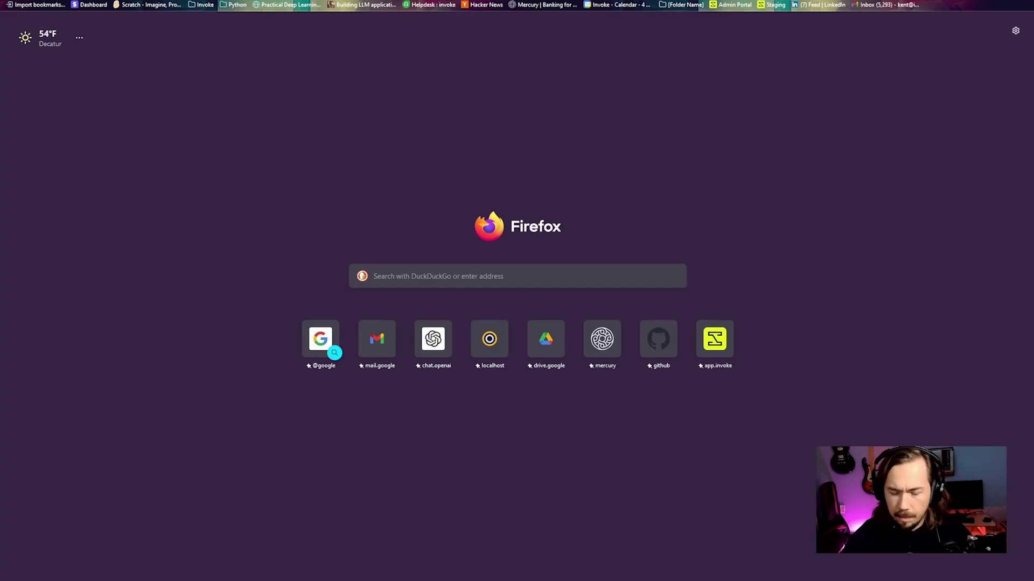
pyautogui.write('cracked ice')
pyautogui.press('Return')
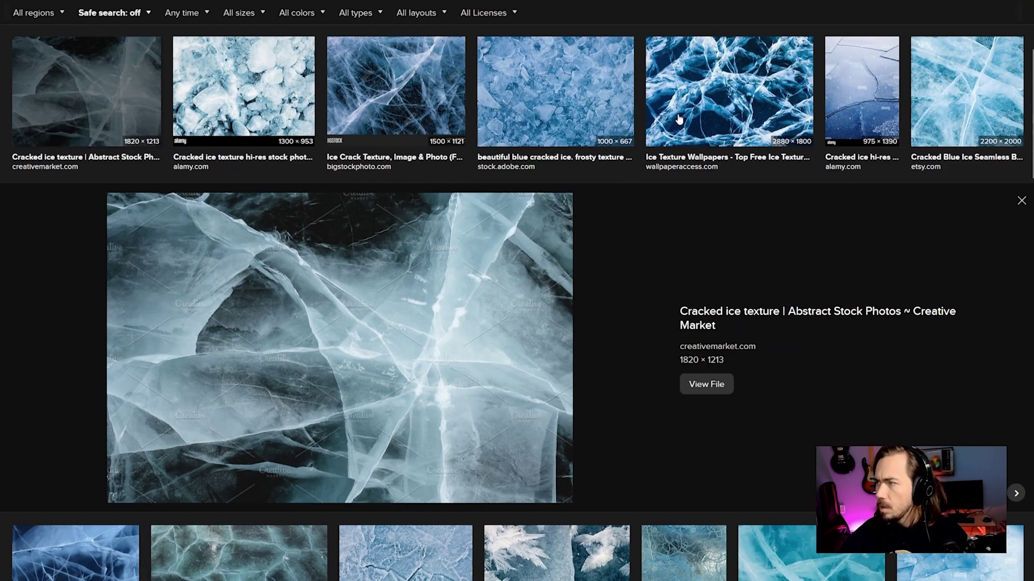
pyautogui.click(679, 119)
pyautogui.click(238, 549)
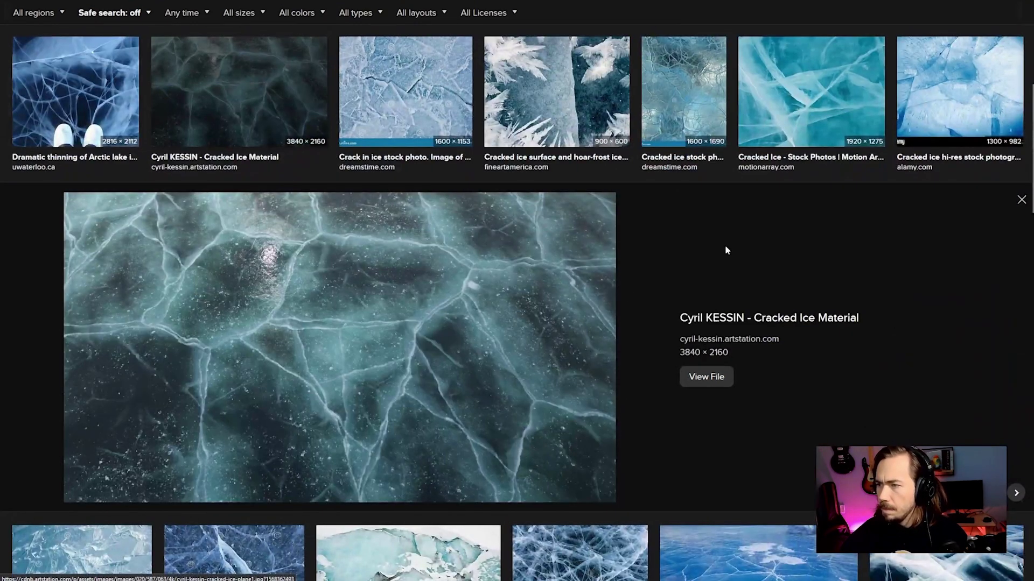
# Capture a screenshot region of the previewed Cracked Ice Material picture.
pyautogui.hotkey('ctrl', 'shift', 's')
pyautogui.click(417, 462)
pyautogui.click(522, 522)
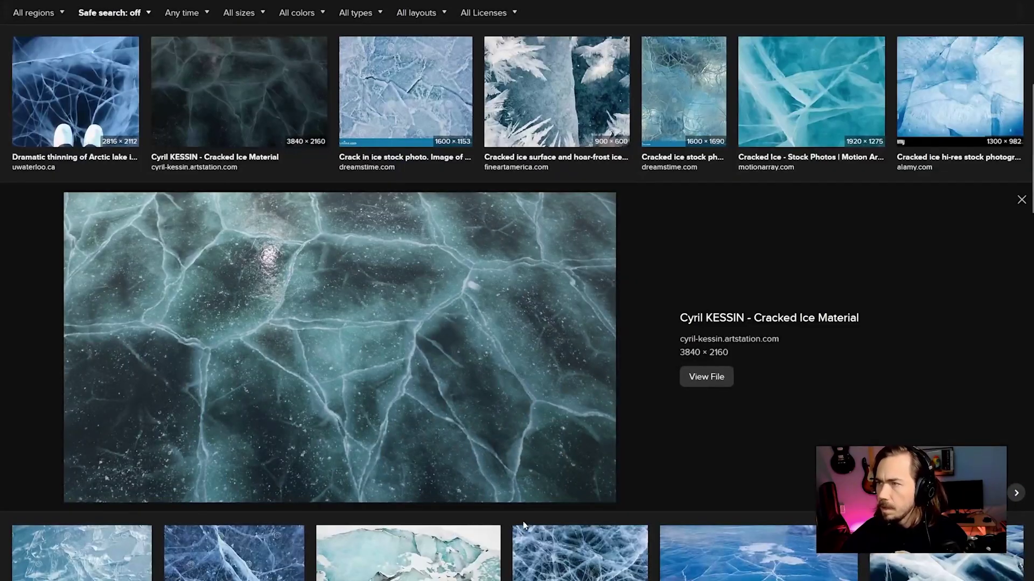
# Switch back to Invoke and paste the captured ice texture into the session board's gallery assets.
pyautogui.hotkey('alt', 'Tab')
pyautogui.click(907, 13)
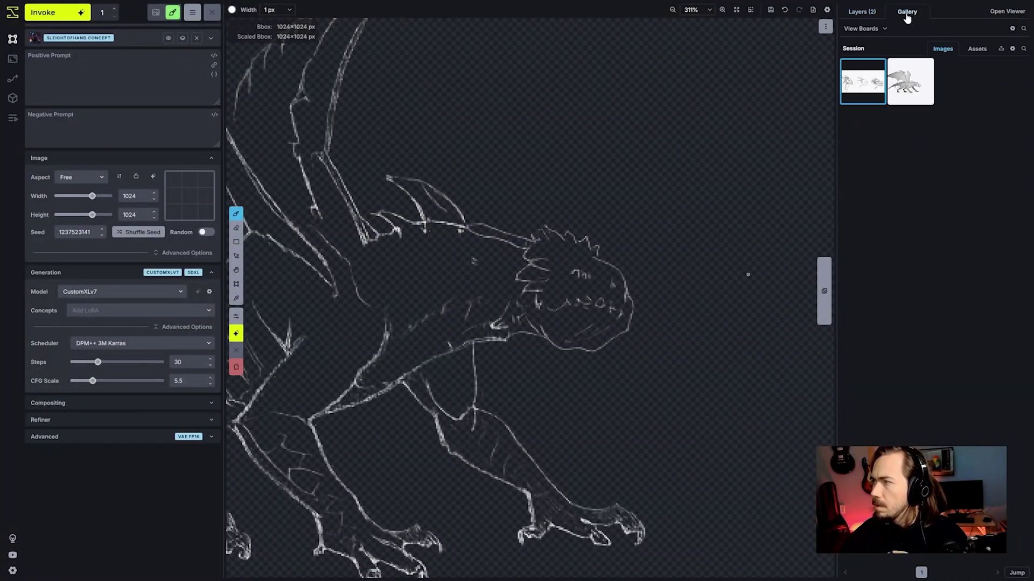
pyautogui.hotkey('ctrl', 'v')
pyautogui.click(980, 54)
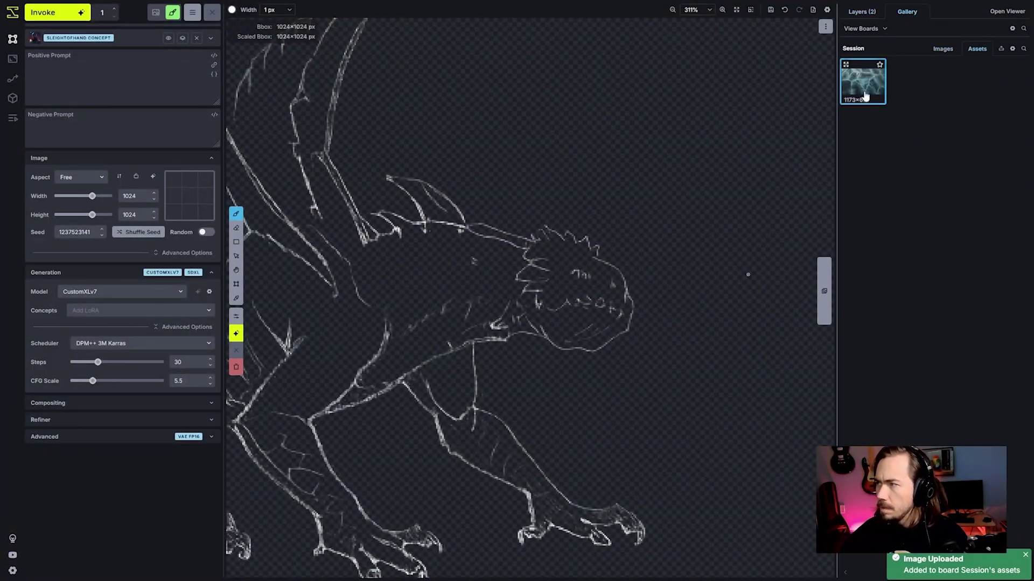
# Erase the curled line behind the hind leg on the body's control layer with a 27 px eraser.
pyautogui.scroll(-6, 802, 233)
pyautogui.press('space')
pyautogui.click(862, 13)
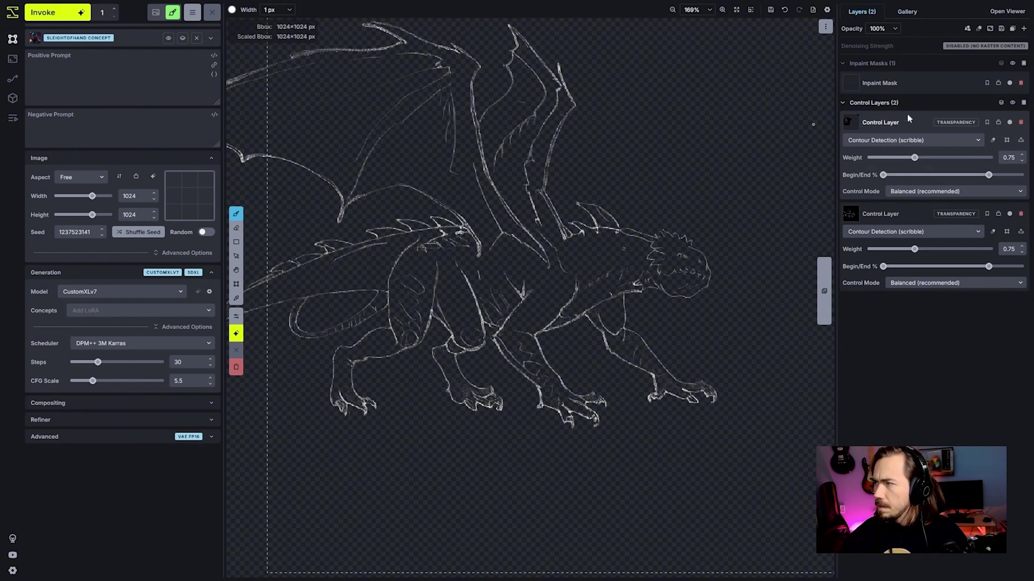
pyautogui.click(895, 215)
pyautogui.press('e')
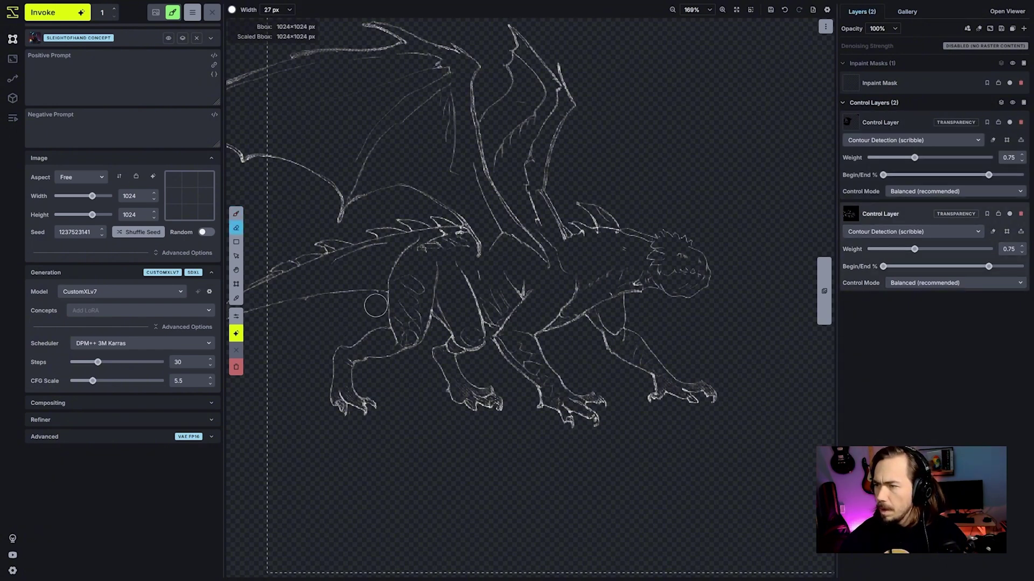
# Add the ice texture asset as the reference image of a new regional guidance layer and set its weight to 0.5.
pyautogui.click(827, 20)
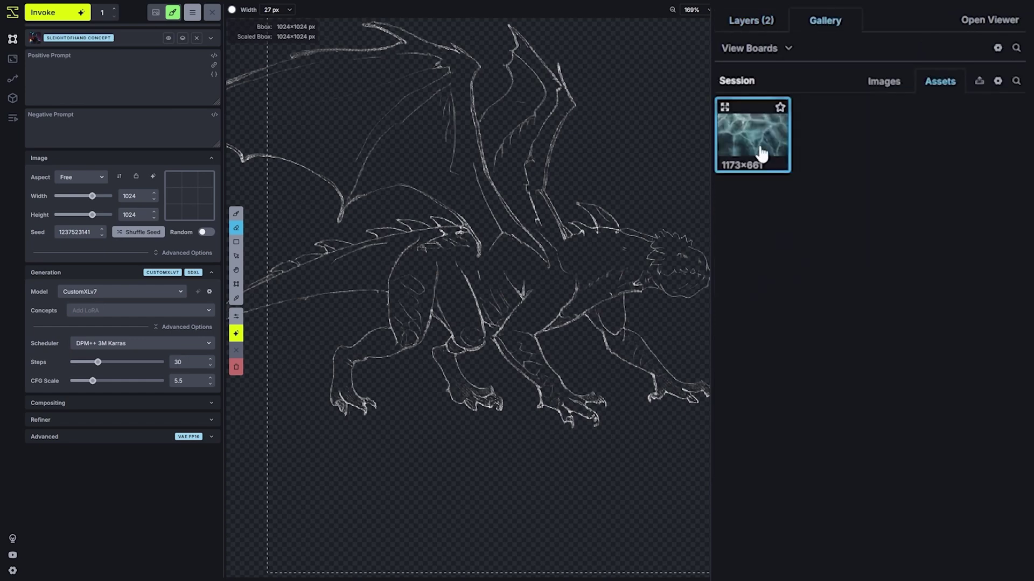
pyautogui.moveTo(761, 150); pyautogui.dragTo(759, 154)
pyautogui.moveTo(579, 316); pyautogui.dragTo(378, 409)
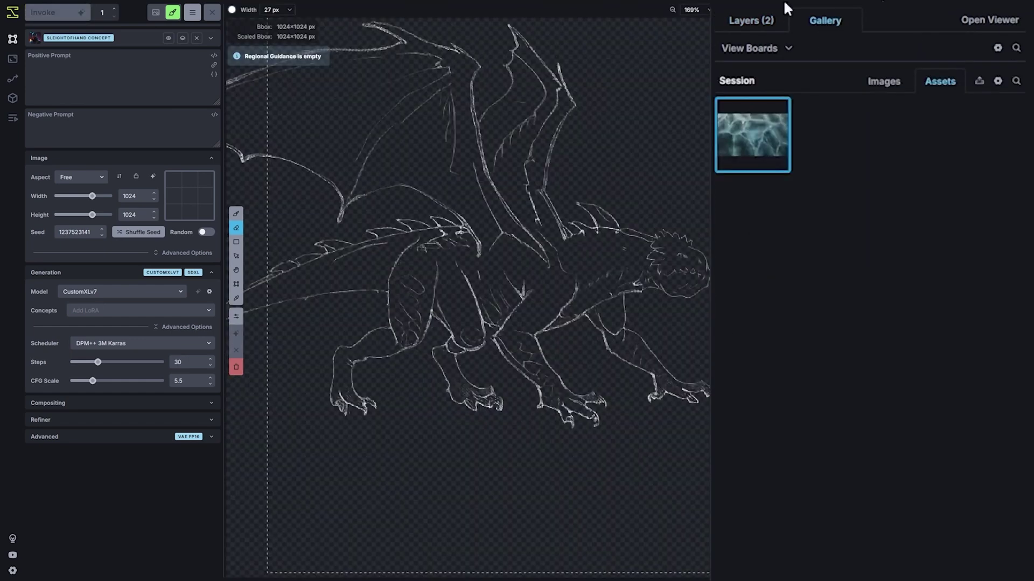
pyautogui.click(751, 22)
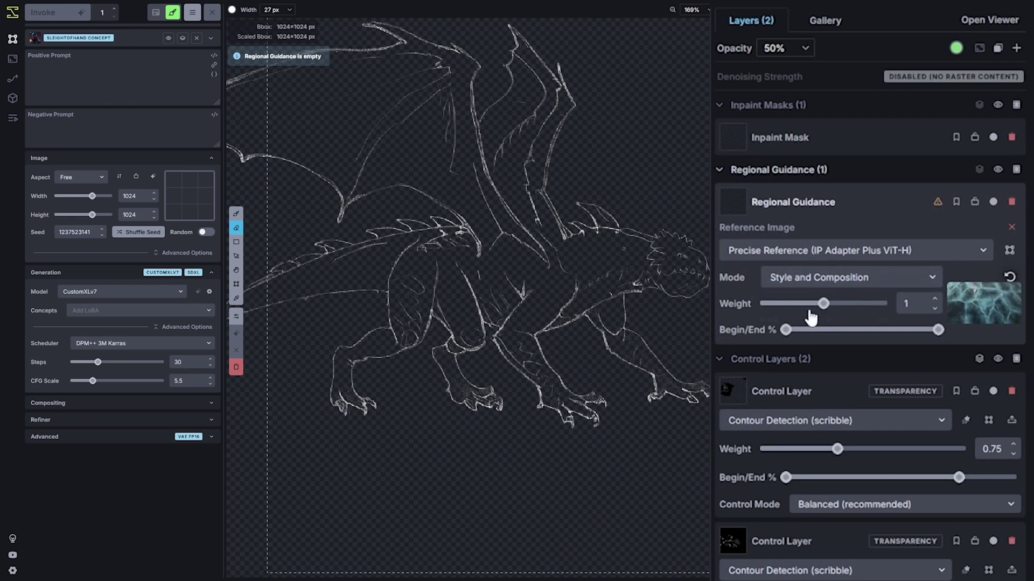
pyautogui.moveTo(821, 304); pyautogui.dragTo(795, 305)
# Paint the regional guidance mask along both front legs of the dragon with a 36 px brush.
pyautogui.press('b')
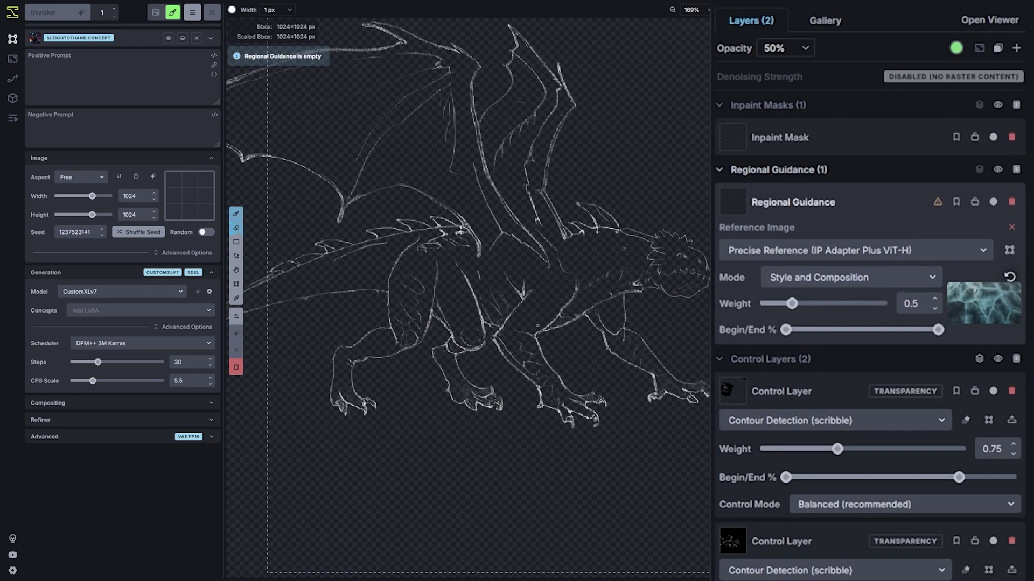
pyautogui.scroll(3, 529, 332)
pyautogui.press(']')
pyautogui.press(']')
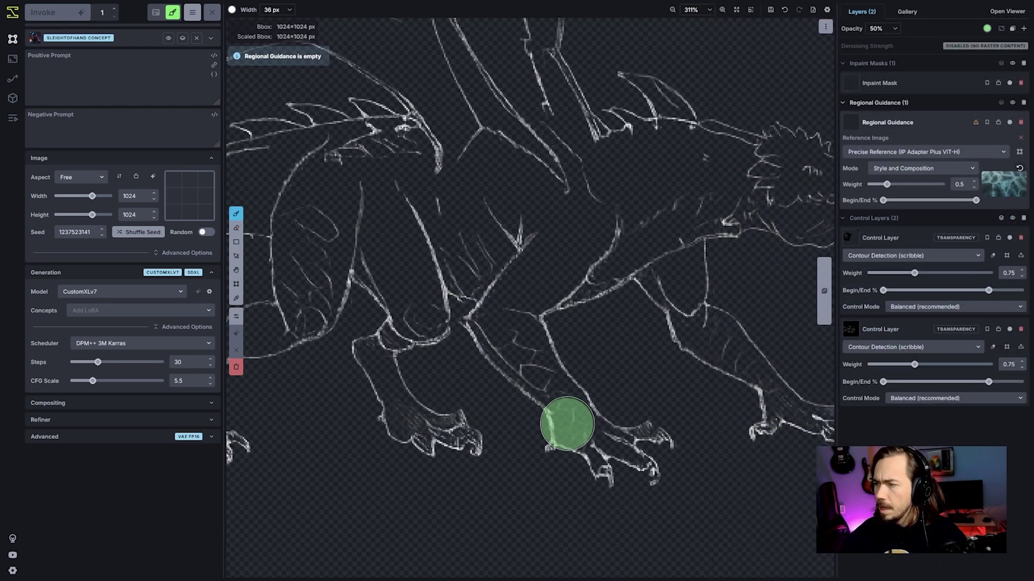
pyautogui.moveTo(568, 425)
pyautogui.mouseDown()
pyautogui.moveTo(541, 389)
pyautogui.moveTo(541, 247)
pyautogui.mouseUp()
pyautogui.moveTo(654, 272)
pyautogui.mouseDown()
pyautogui.moveTo(721, 355)
pyautogui.moveTo(759, 383)
pyautogui.mouseUp()
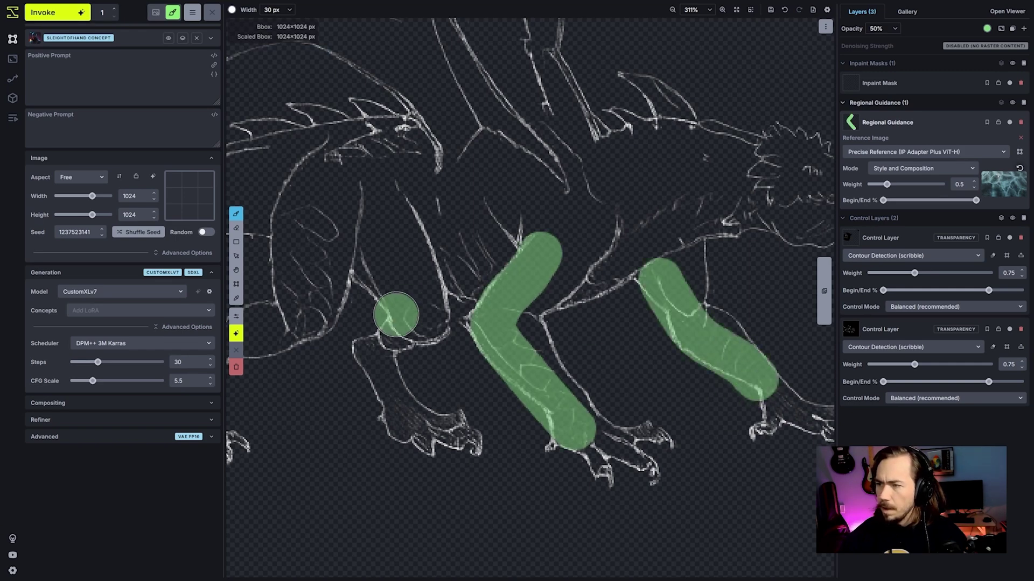
# Paint the regional guidance mask along both hind legs using a brush of about 30 px.
pyautogui.press('[')
pyautogui.press('[')
pyautogui.moveTo(399, 425)
pyautogui.mouseDown()
pyautogui.moveTo(367, 356)
pyautogui.moveTo(398, 320)
pyautogui.mouseUp()
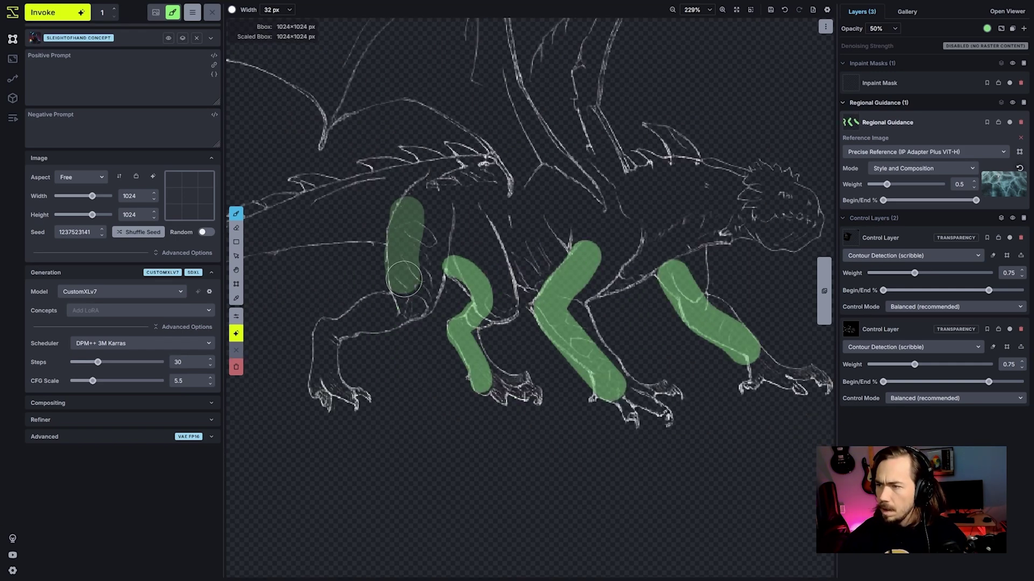
pyautogui.moveTo(404, 279); pyautogui.dragTo(323, 378)
# Extend the regional guidance mask over the belly, neck and tail, and enter "ice dragon" as the positive prompt.
pyautogui.scroll(2, 525, 275)
pyautogui.moveTo(522, 274); pyautogui.dragTo(542, 258)
pyautogui.moveTo(621, 279); pyautogui.dragTo(729, 231)
pyautogui.scroll(-4, 665, 164)
pyautogui.moveTo(665, 164); pyautogui.dragTo(664, 268)
pyautogui.scroll(2, 575, 279)
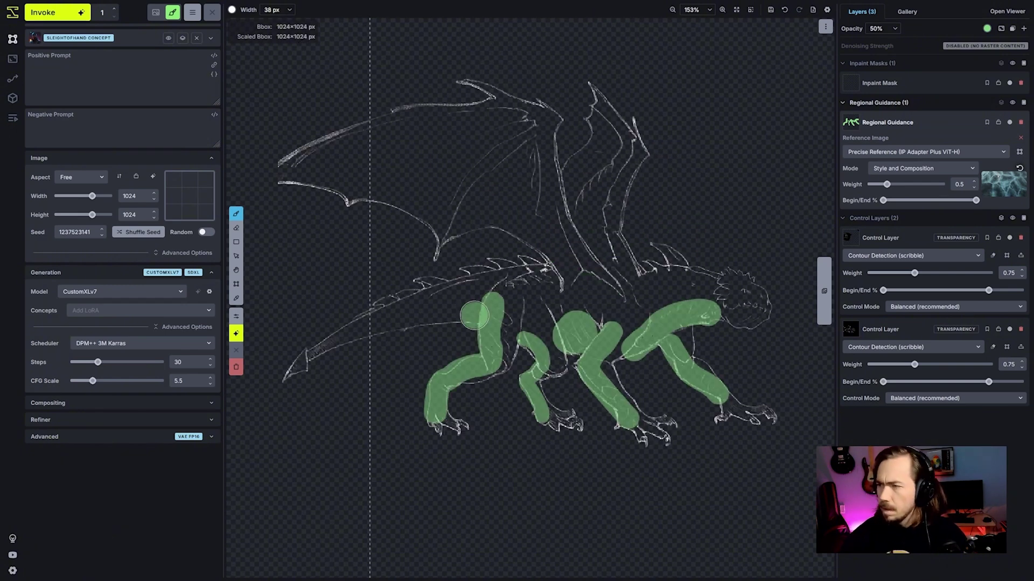
pyautogui.moveTo(469, 310); pyautogui.dragTo(349, 340)
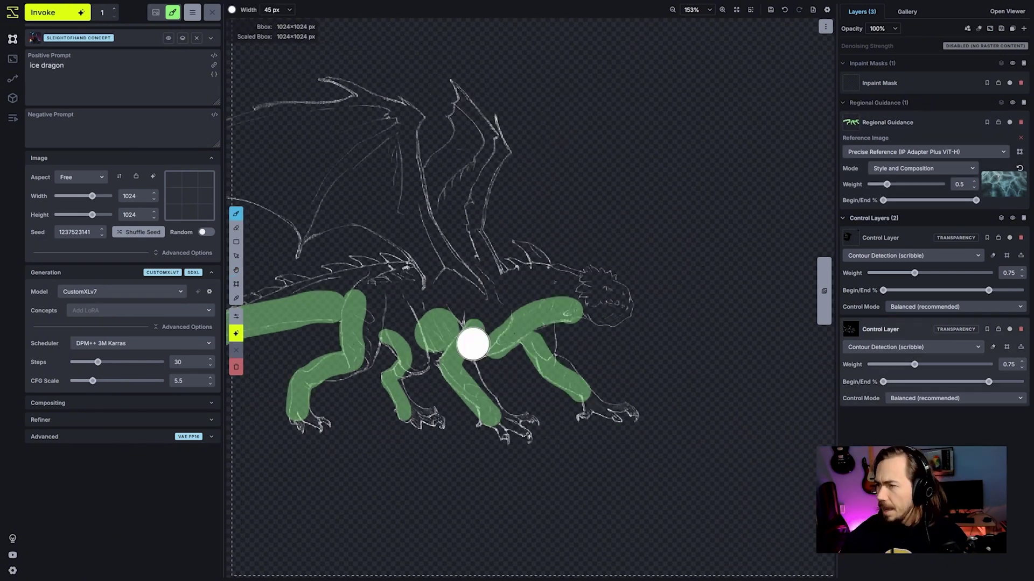
# Erase the stray line crossing the belly on the body's control layer and redraw the belly edge with a 4 px brush.
pyautogui.scroll(6, 430, 317)
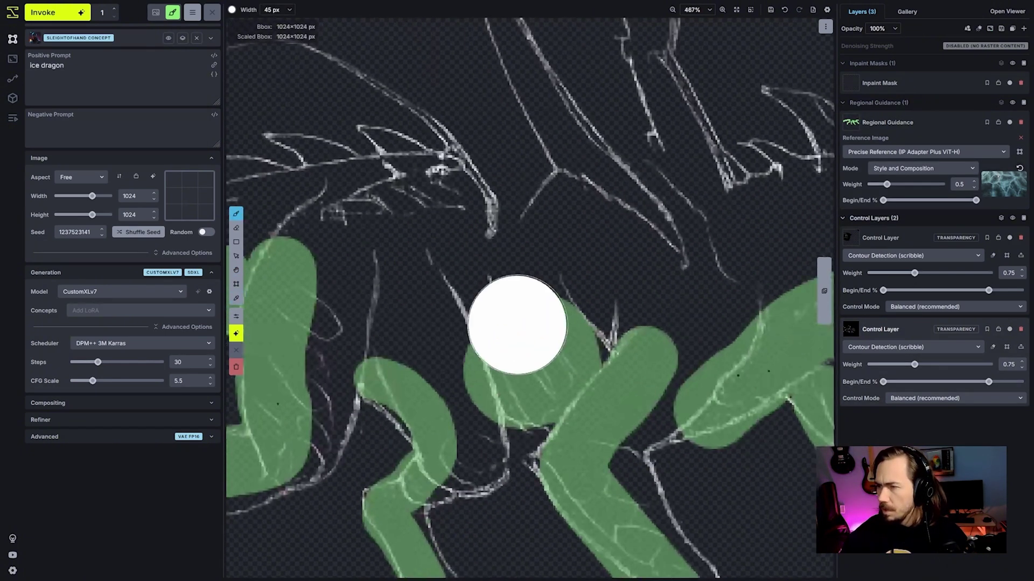
pyautogui.press('e')
pyautogui.moveTo(452, 291); pyautogui.dragTo(514, 367)
pyautogui.press('b')
pyautogui.scroll(-10, 531, 400)
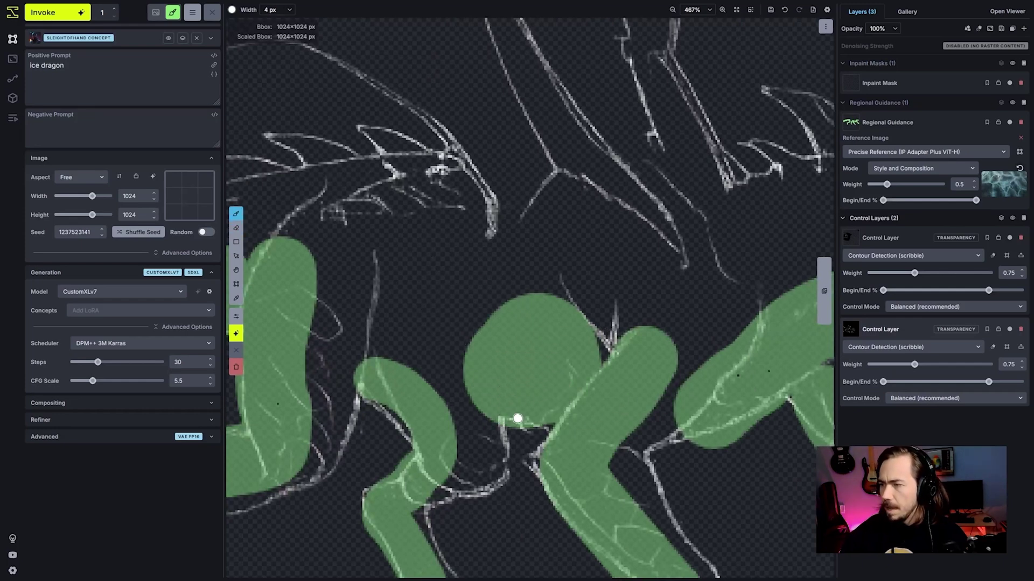
pyautogui.scroll(-12, 523, 428)
pyautogui.moveTo(525, 428); pyautogui.dragTo(472, 339)
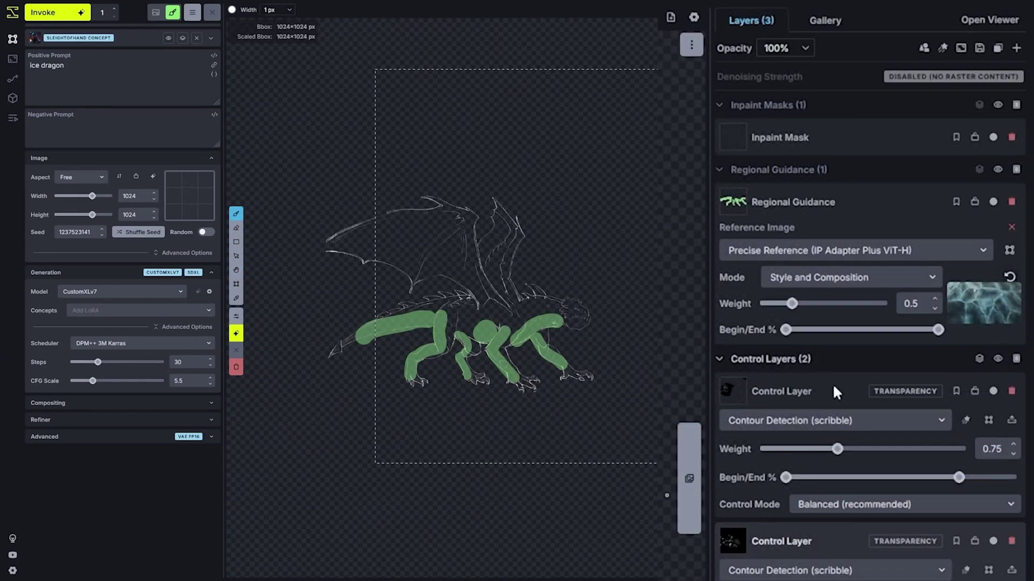
# Merge the two control layers, and sketch a hill line behind the dragon and a ground contour beneath it at 1 px.
pyautogui.rightClick(911, 235)
pyautogui.click(744, 549)
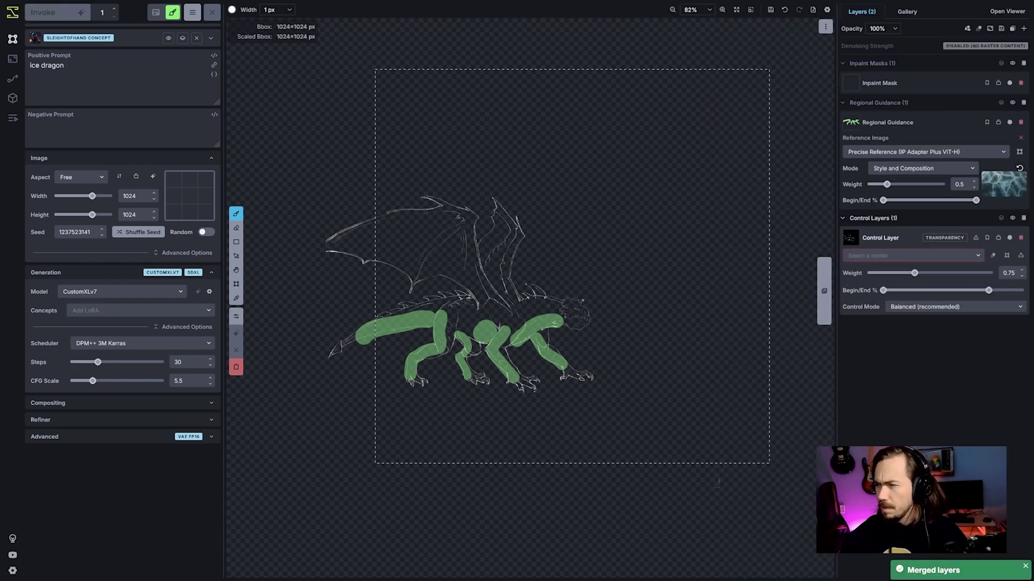
pyautogui.scroll(2, 570, 275)
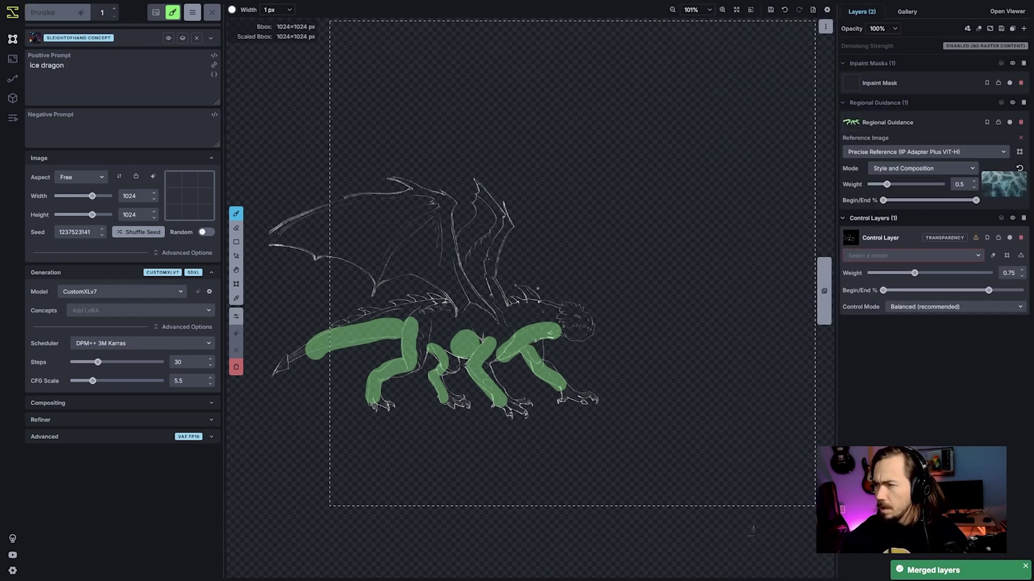
pyautogui.moveTo(531, 288); pyautogui.dragTo(556, 284)
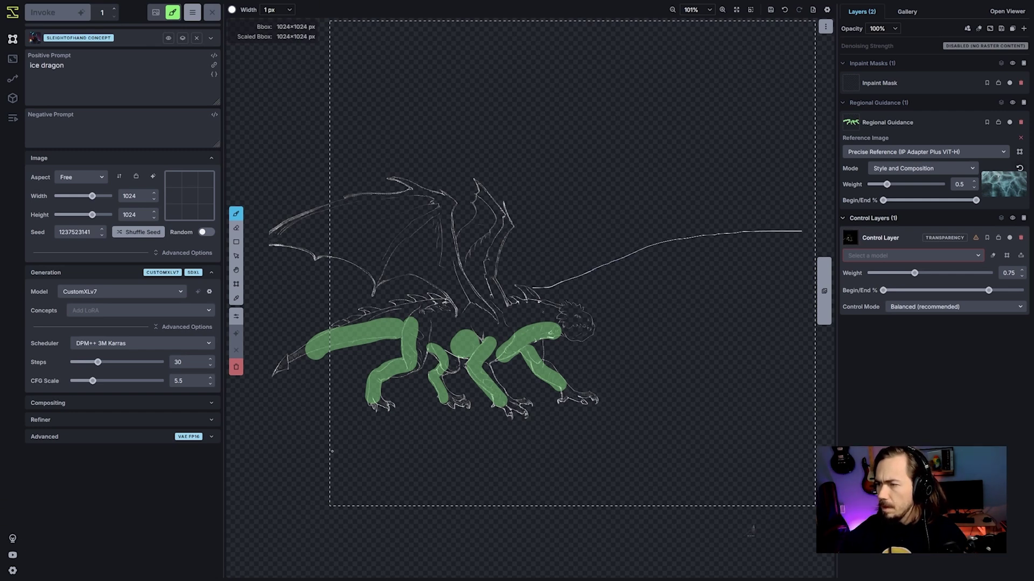
pyautogui.moveTo(375, 458)
pyautogui.mouseDown()
pyautogui.moveTo(469, 462)
pyautogui.moveTo(601, 431)
pyautogui.mouseUp()
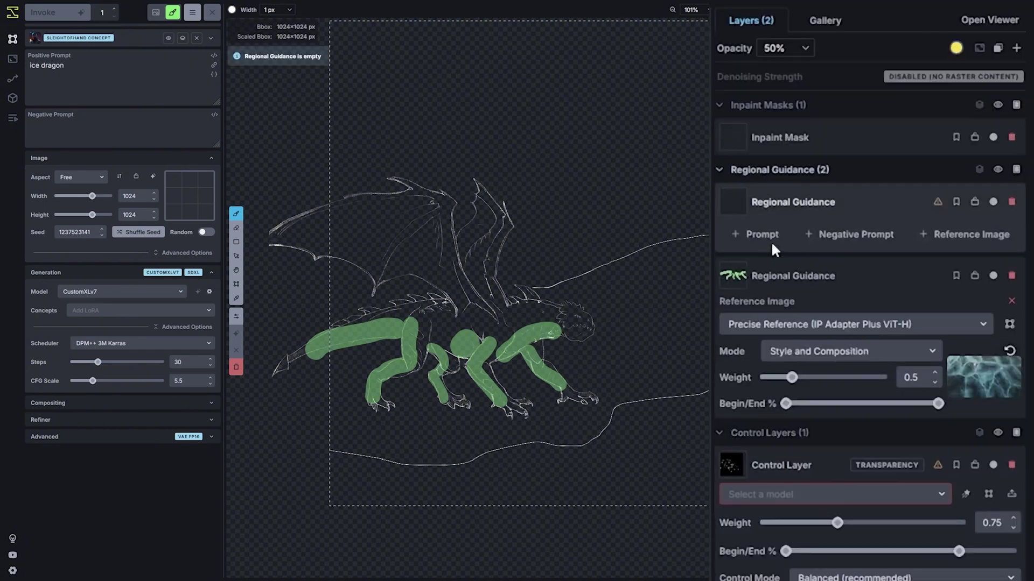
# Give the empty regional guidance layer the prompt "sky" and paint its mask across the sky above the dragon with a 216 px brush.
pyautogui.click(769, 242)
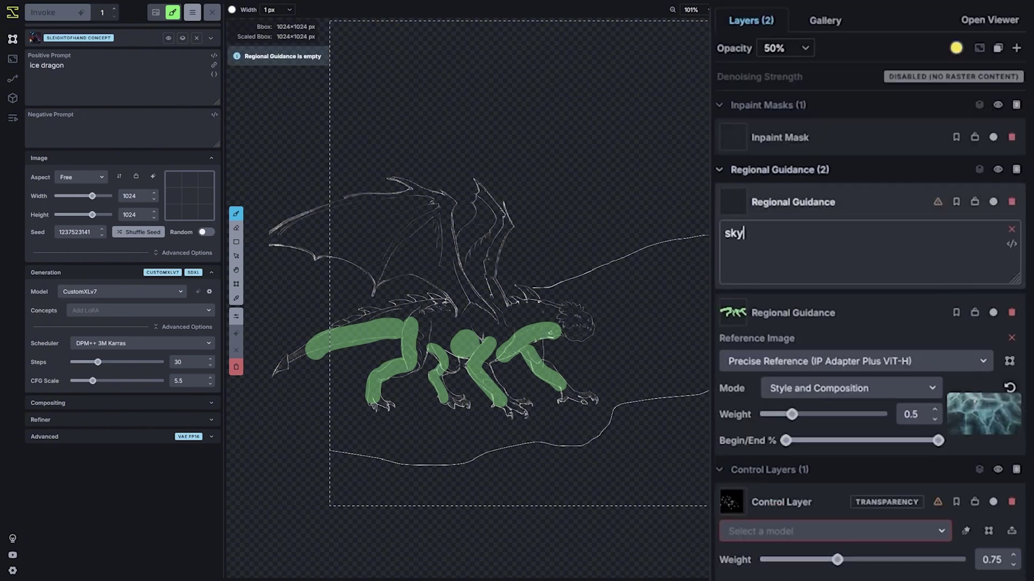
pyautogui.scroll(-20, 602, 124)
pyautogui.moveTo(555, 239)
pyautogui.mouseDown()
pyautogui.moveTo(683, 167)
pyautogui.moveTo(466, 132)
pyautogui.moveTo(770, 180)
pyautogui.mouseUp()
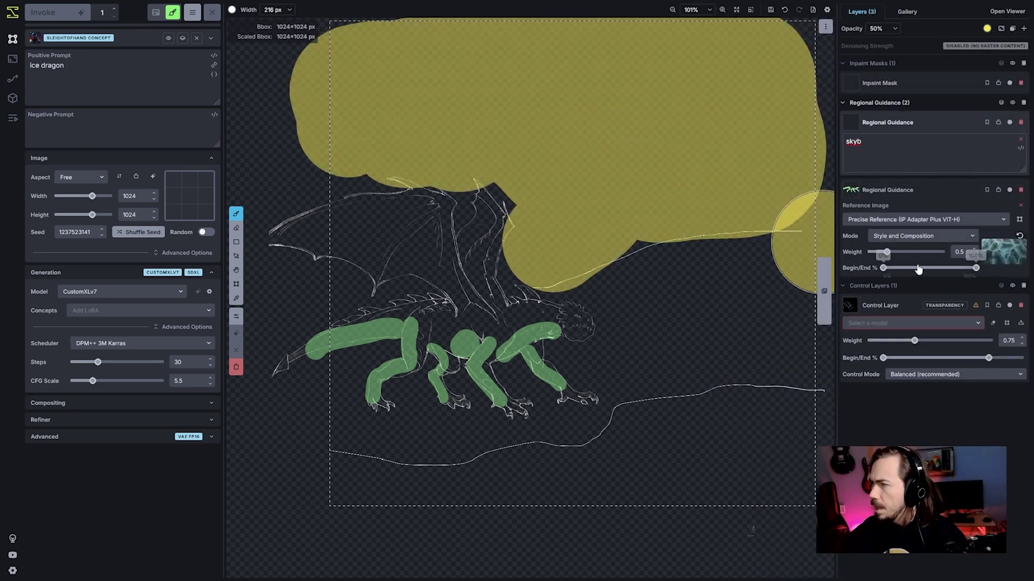
# Add the prompt "(cracked ice)++" to the dragon body's regional guidance and set the control layer's model to Contour Detection (scribble).
pyautogui.rightClick(902, 317)
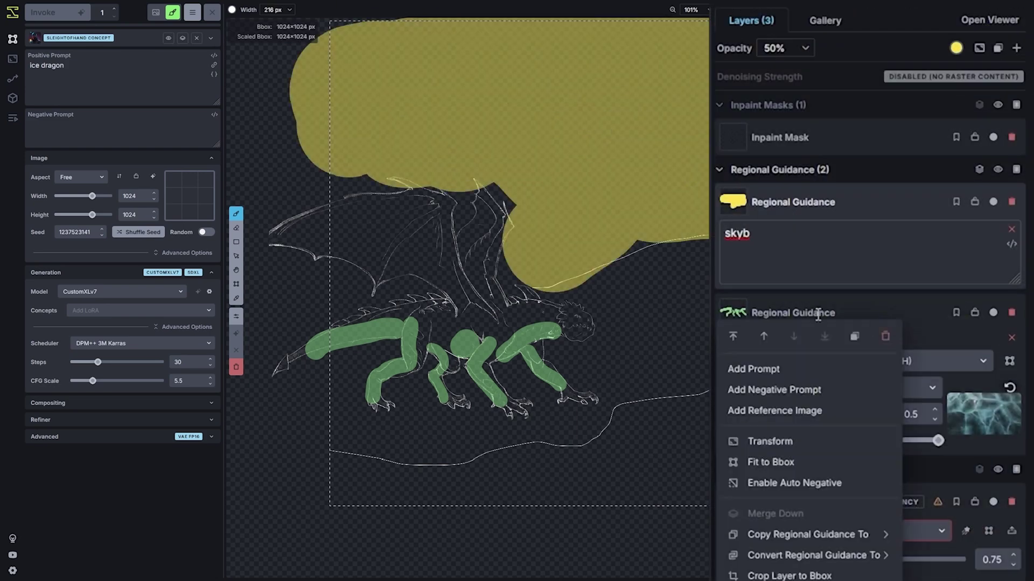
pyautogui.click(775, 364)
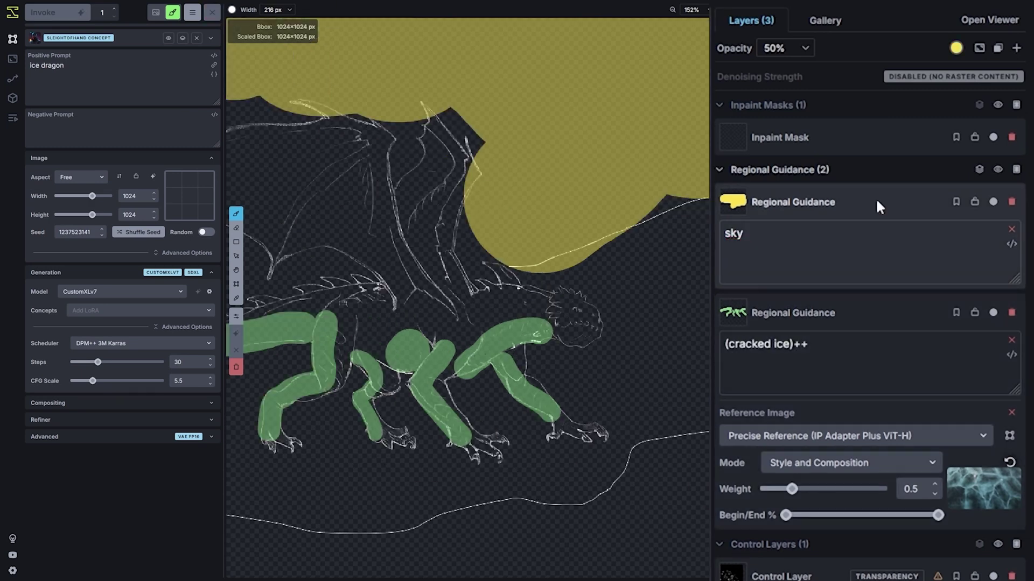
pyautogui.scroll(-3, 858, 497)
pyautogui.click(770, 464)
pyautogui.click(792, 512)
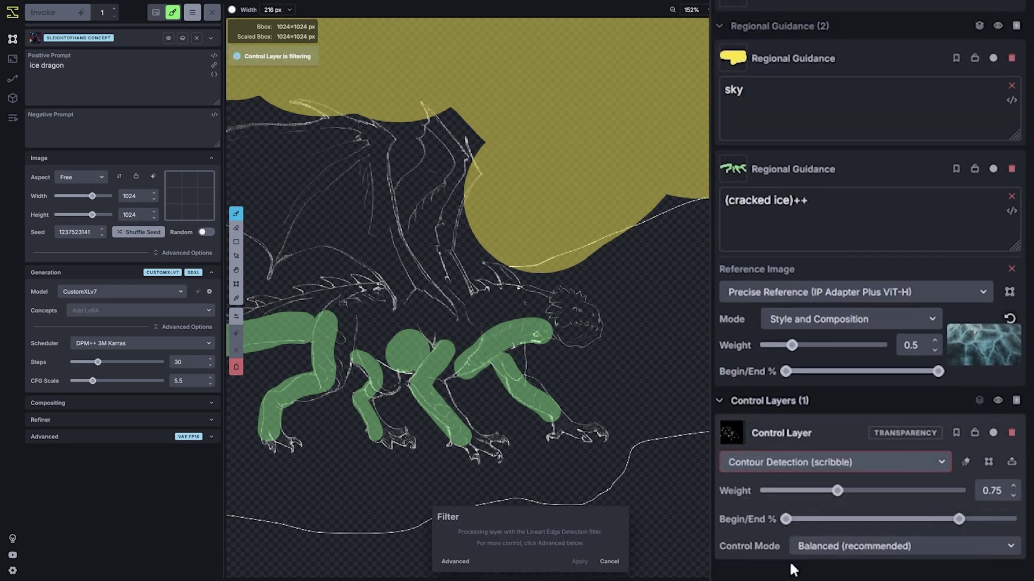
# Generate the ice dragon image, shuffle the seed and turn on random seeds for another variation.
pyautogui.hotkey('ctrl', 'shift', 'Return')
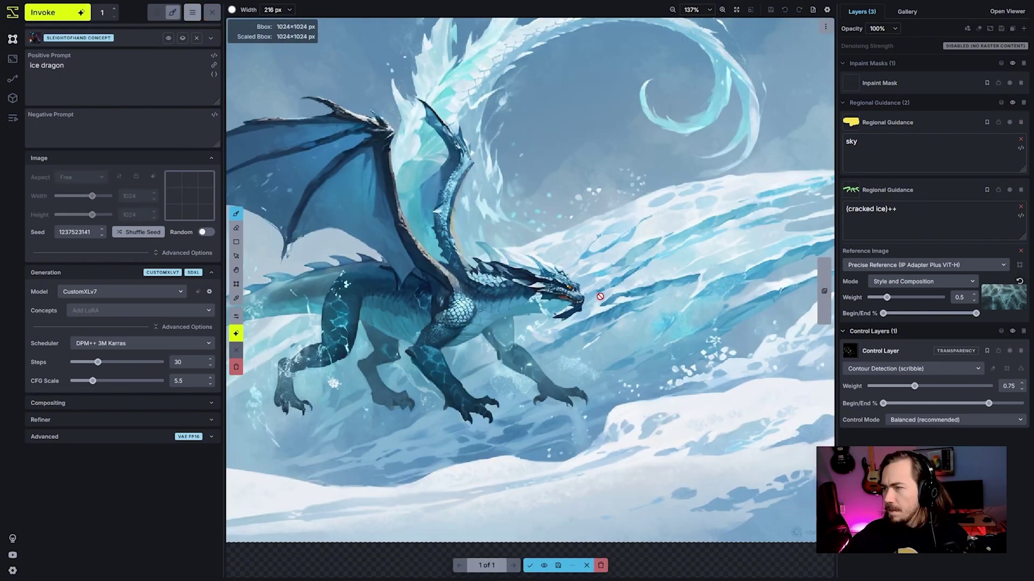
pyautogui.scroll(-4, 556, 246)
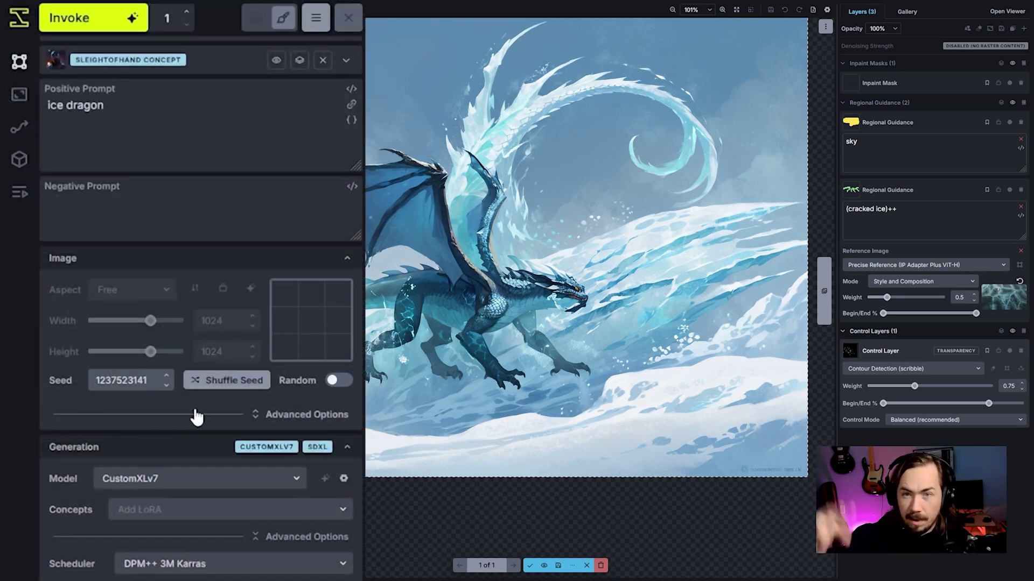
pyautogui.click(219, 381)
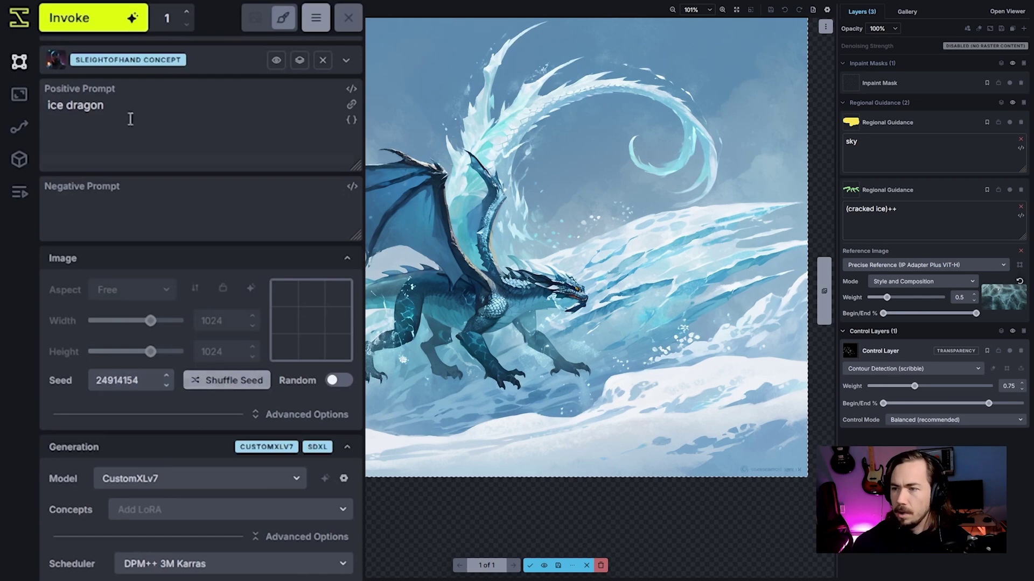
pyautogui.click(333, 382)
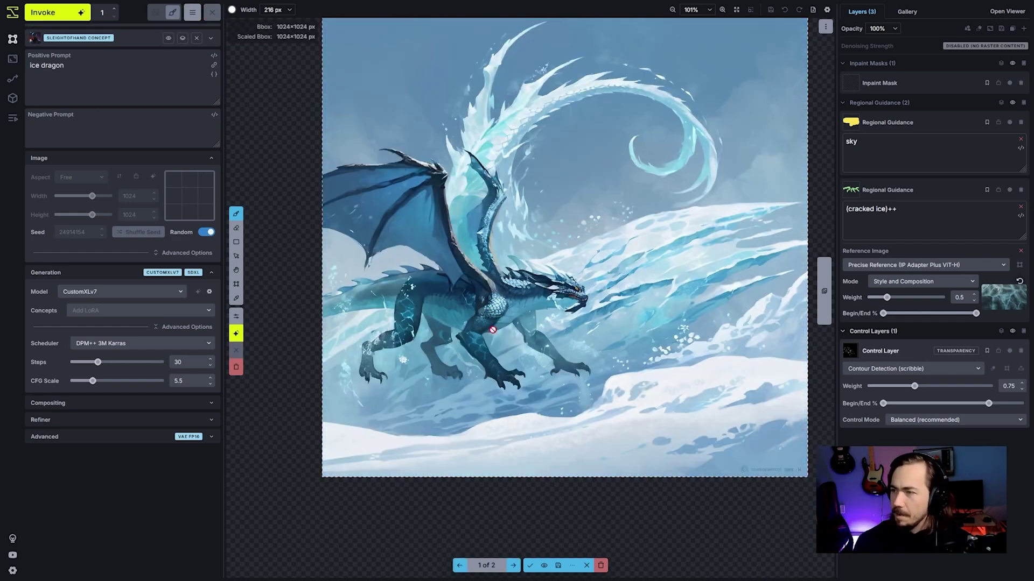
# Compare the two generated dragon variations by switching back and forth between them.
pyautogui.press('Right')
pyautogui.press('Left')
pyautogui.press('Right')
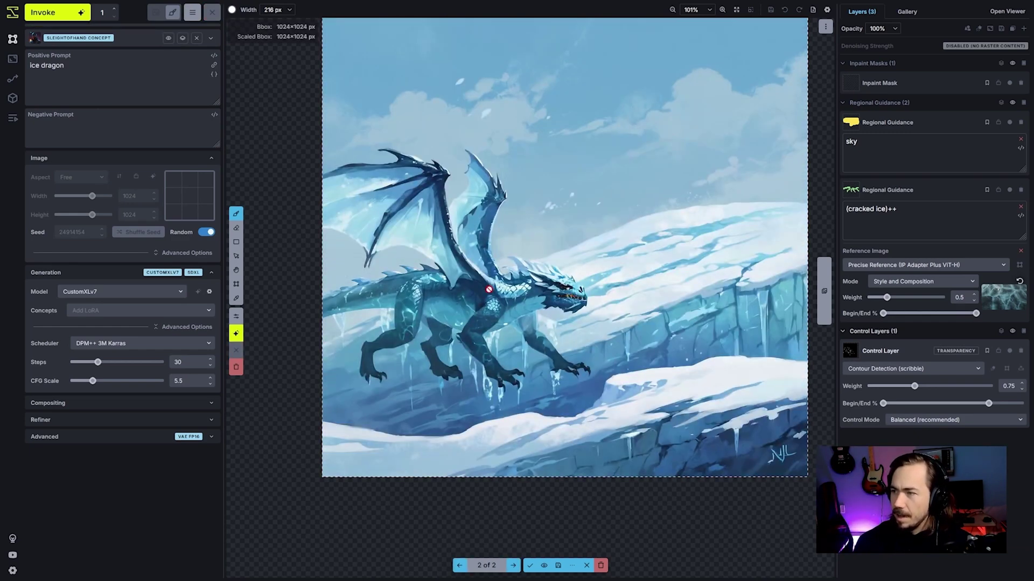
pyautogui.press('Left')
pyautogui.press('Right')
pyautogui.press('Left')
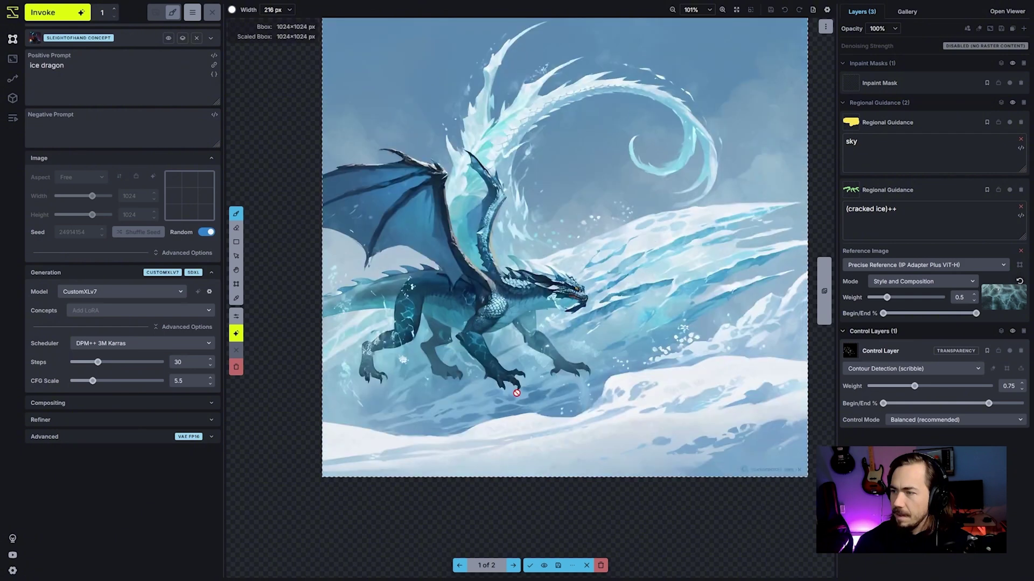
pyautogui.press('Right')
pyautogui.press('Left')
# Send the first variation to a new raster layer and accept the second variation onto the canvas.
pyautogui.click(571, 565)
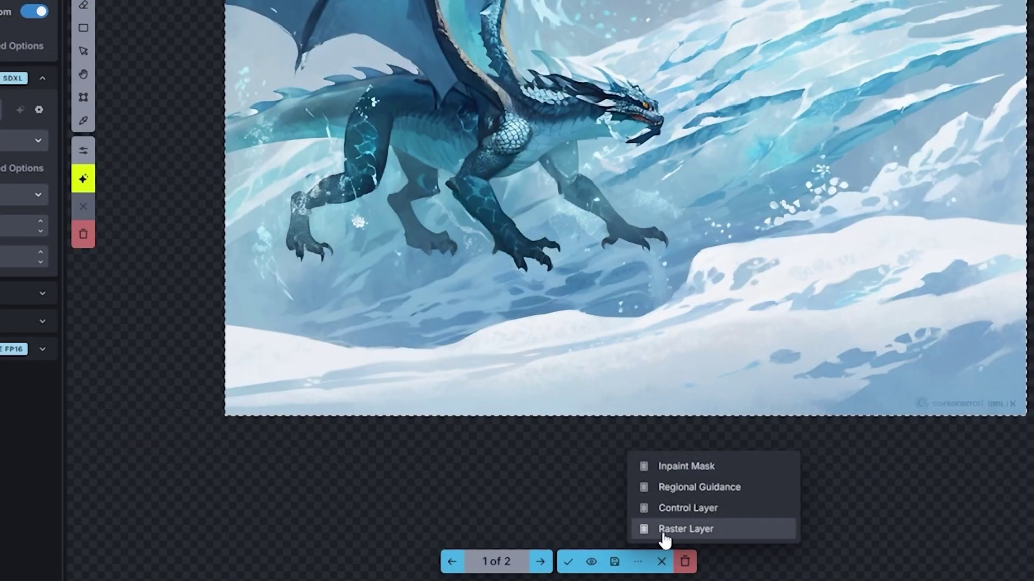
pyautogui.click(664, 532)
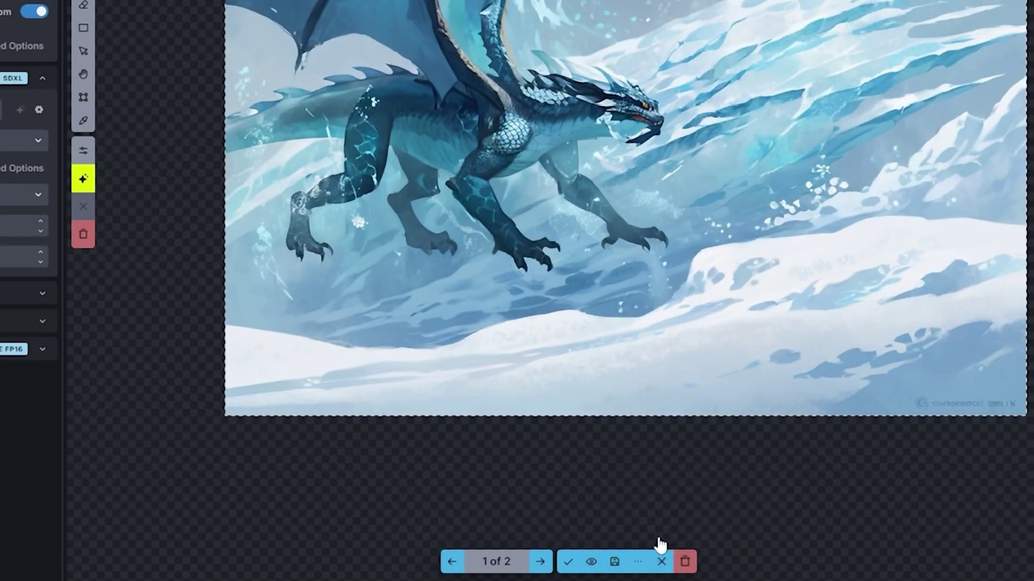
pyautogui.press('Right')
pyautogui.click(571, 563)
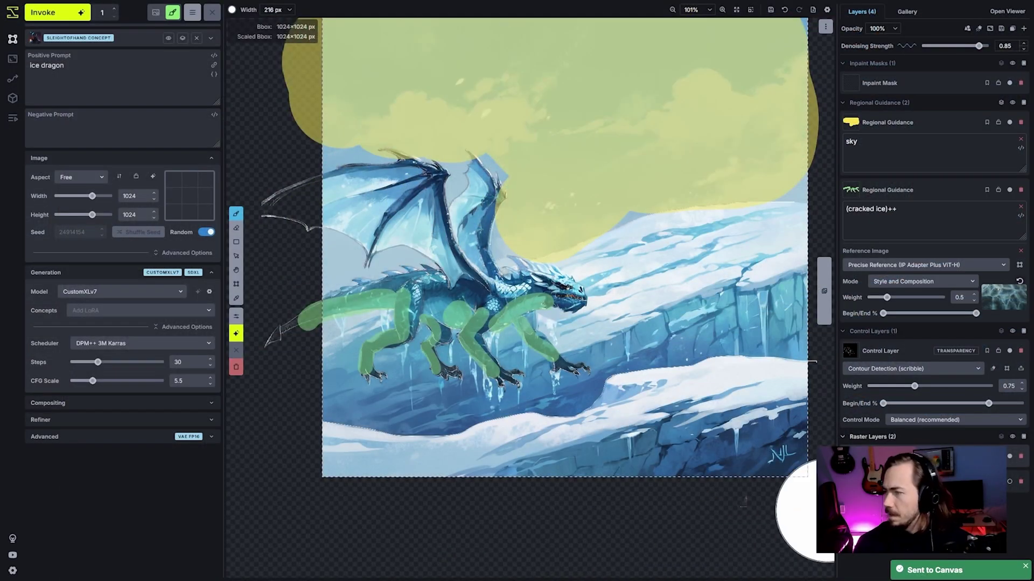
# Hide all regional guidance and control layers on the canvas.
pyautogui.click(1012, 102)
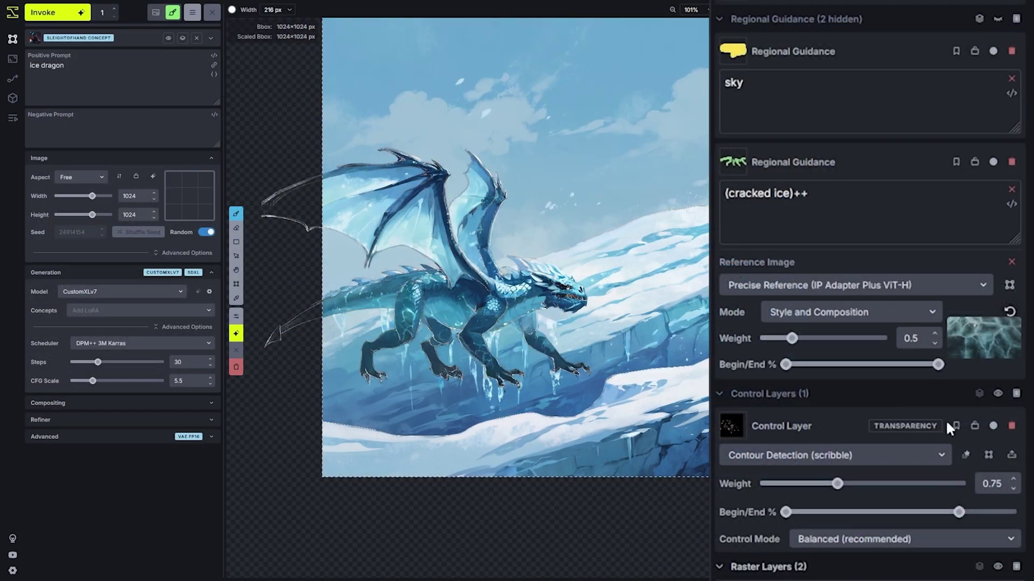
pyautogui.click(998, 395)
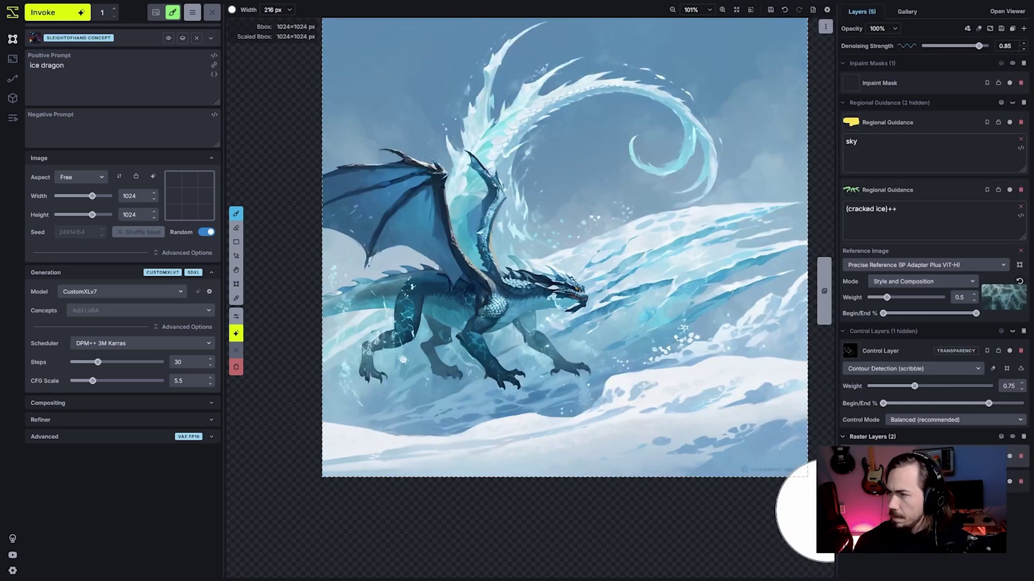
# Erase the icy swirl and surrounding sky from the first variation's raster layer, reducing the eraser from 236 px to 49 px near the wings.
pyautogui.scroll(-1, 613, 269)
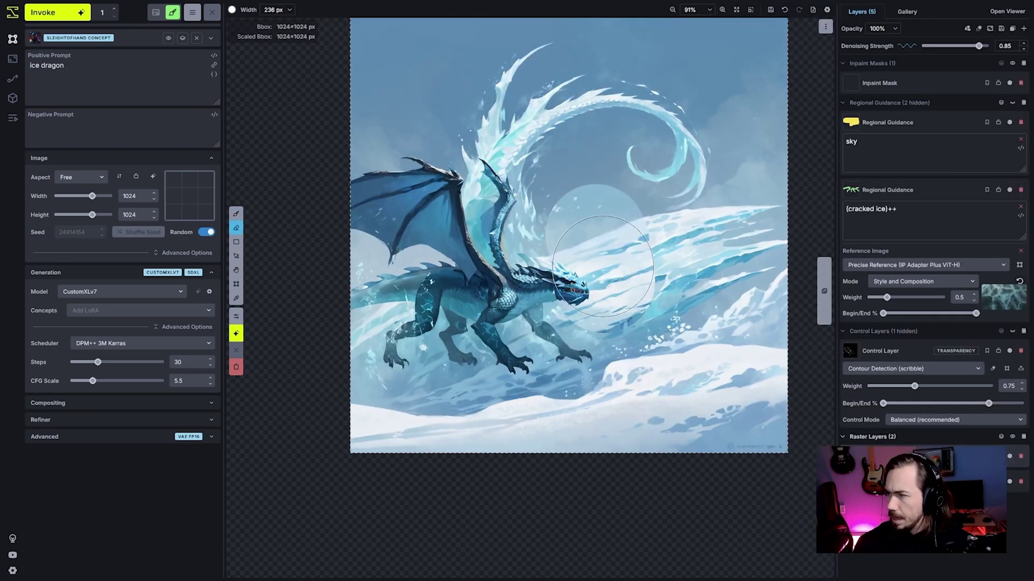
pyautogui.moveTo(565, 224)
pyautogui.mouseDown()
pyautogui.moveTo(538, 178)
pyautogui.moveTo(651, 156)
pyautogui.moveTo(684, 172)
pyautogui.moveTo(645, 240)
pyautogui.moveTo(756, 178)
pyautogui.moveTo(693, 57)
pyautogui.moveTo(484, 64)
pyautogui.moveTo(405, 53)
pyautogui.mouseUp()
pyautogui.scroll(-6, 471, 106)
pyautogui.moveTo(470, 105)
pyautogui.mouseDown()
pyautogui.moveTo(355, 61)
pyautogui.moveTo(353, 131)
pyautogui.mouseUp()
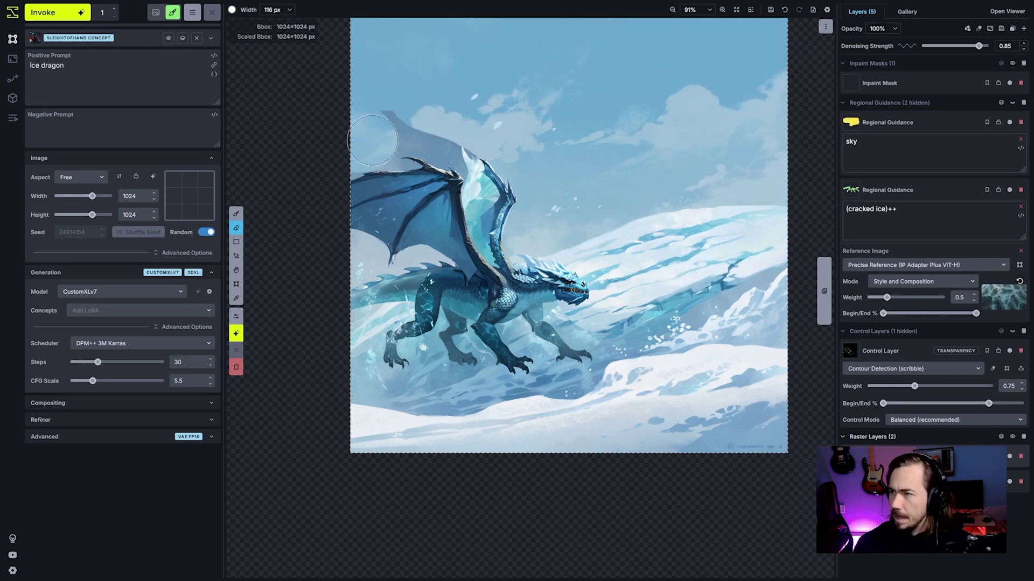
pyautogui.press('[')
pyautogui.press('[')
pyautogui.press('[')
pyautogui.scroll(2, 448, 156)
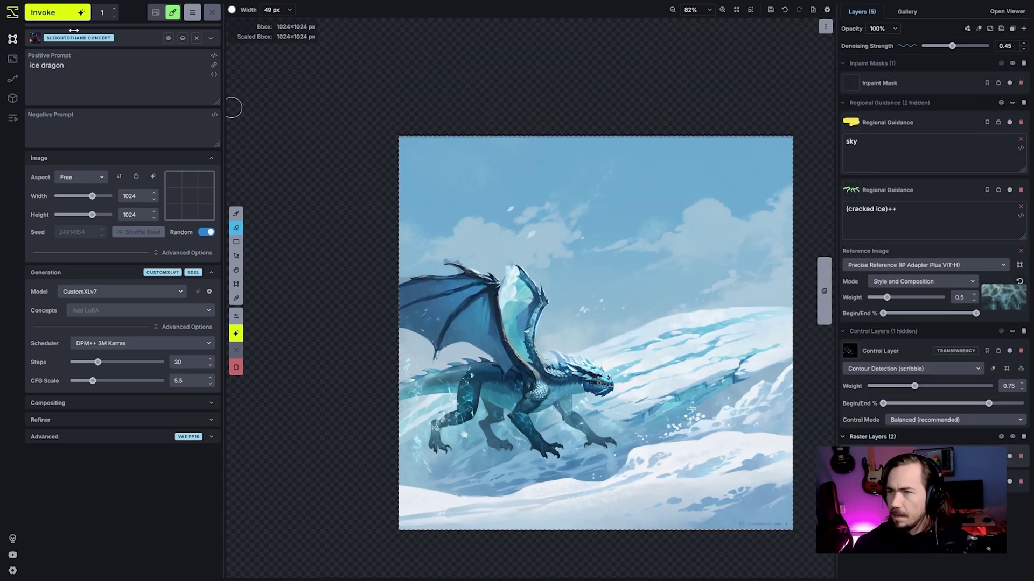
# Regenerate the blended image at denoising strengths of 0.45 and 0.25, check the second result against the canvas and accept it.
pyautogui.click(67, 15)
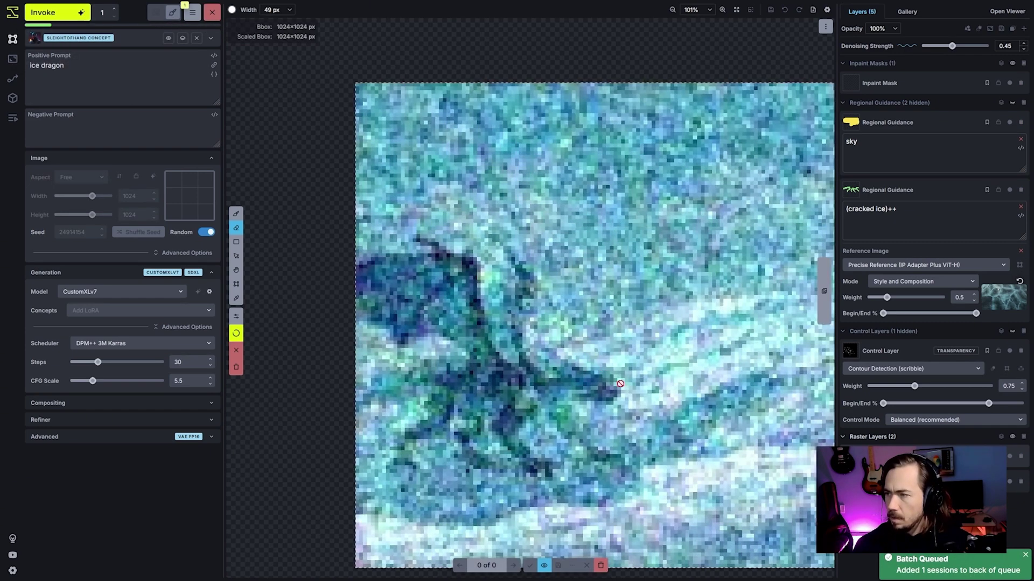
pyautogui.scroll(2, 665, 370)
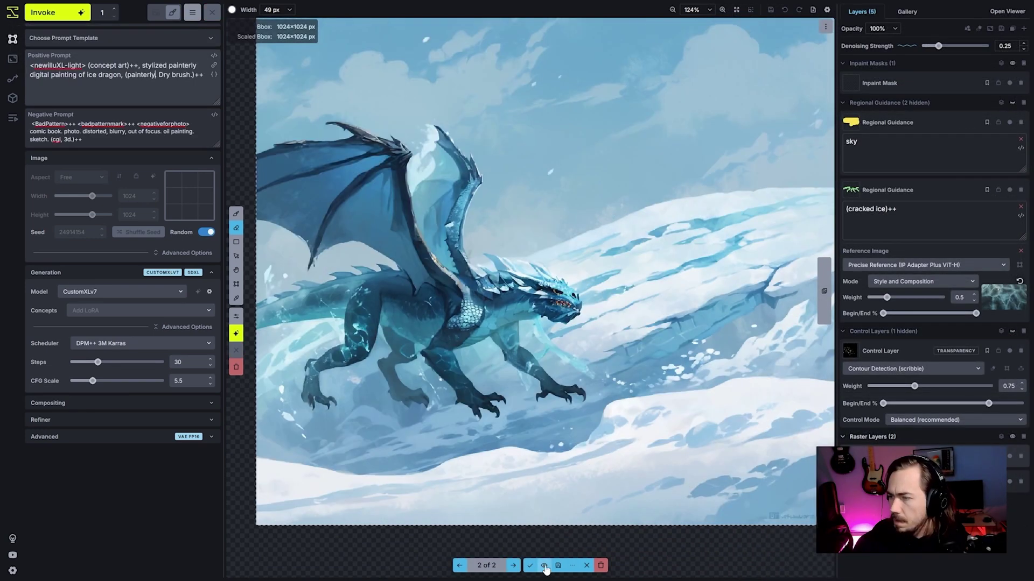
pyautogui.click(544, 566)
pyautogui.press('Return')
# Shrink the bounding box to 384×384 px and move it over the dragon's head and front legs.
pyautogui.scroll(-5, 545, 408)
pyautogui.scroll(3, 625, 486)
pyautogui.press('c')
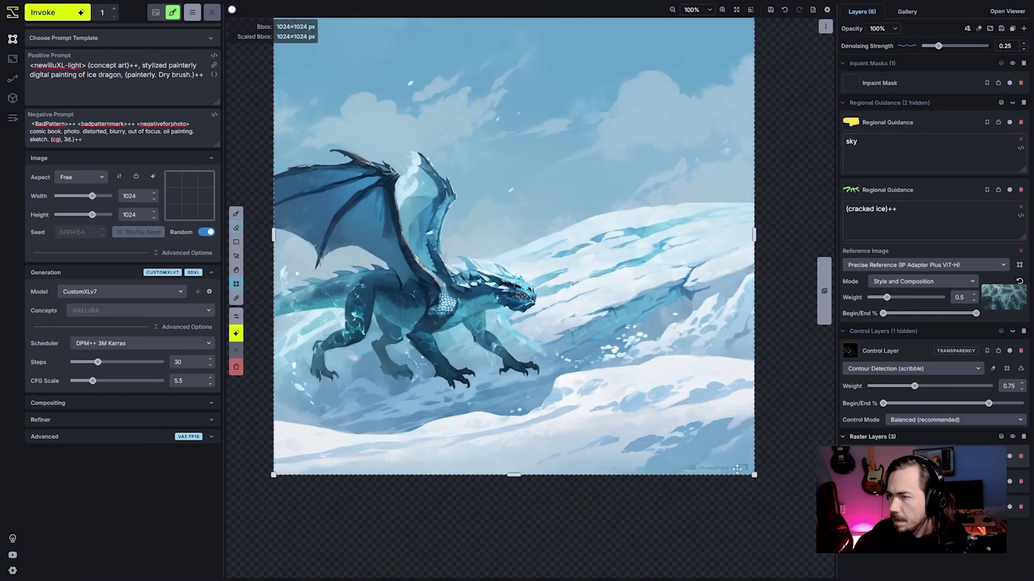
pyautogui.moveTo(754, 475); pyautogui.dragTo(454, 175)
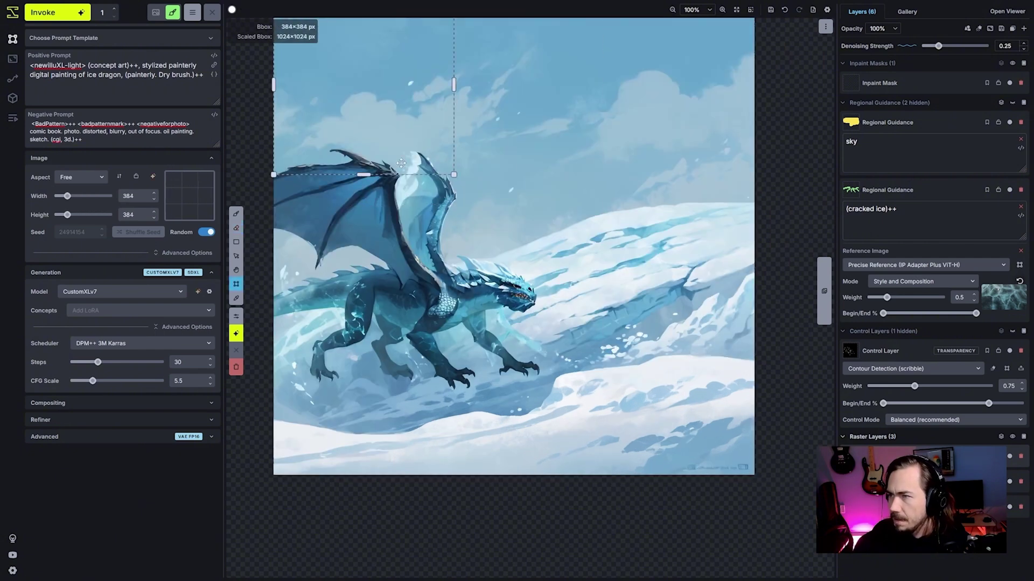
pyautogui.moveTo(405, 124); pyautogui.dragTo(555, 335)
# Paint the inpaint mask over the dragon's head with a 96 px brush.
pyautogui.click(903, 83)
pyautogui.press('b')
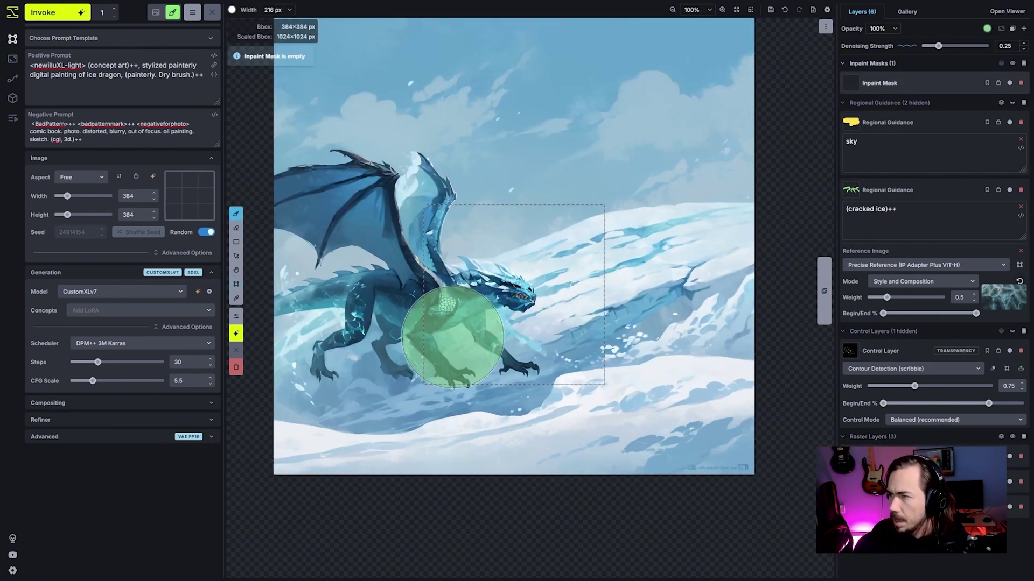
pyautogui.scroll(-5, 506, 307)
pyautogui.moveTo(514, 299); pyautogui.dragTo(477, 276)
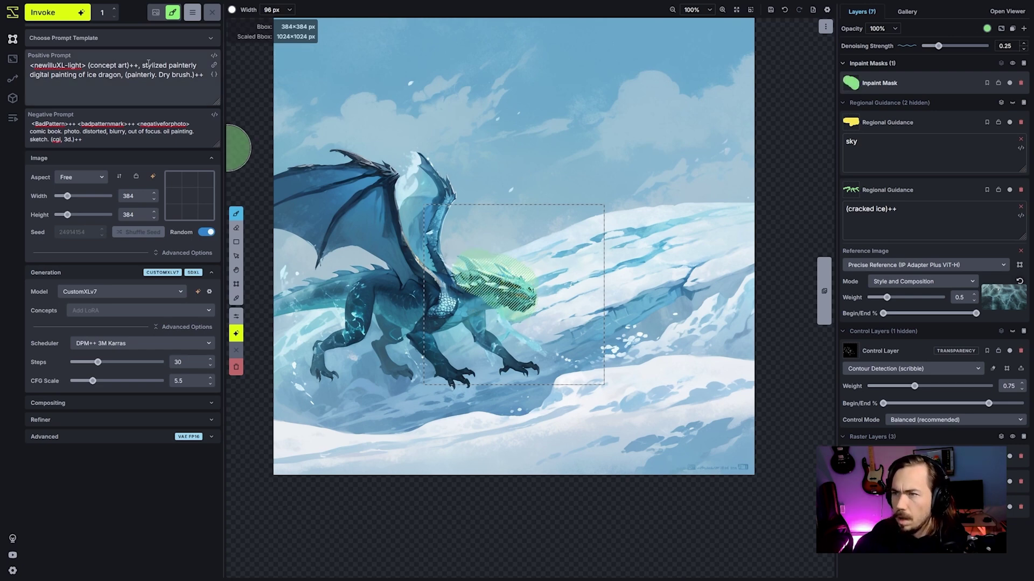
# Reword the prompt's subject to "a dragon made entirely of ice, a solid block of ice, ice statue." and generate at denoising strength 0.5.
pyautogui.doubleClick(92, 75)
pyautogui.write('a')
pyautogui.click(122, 74)
pyautogui.write('dragon made ')
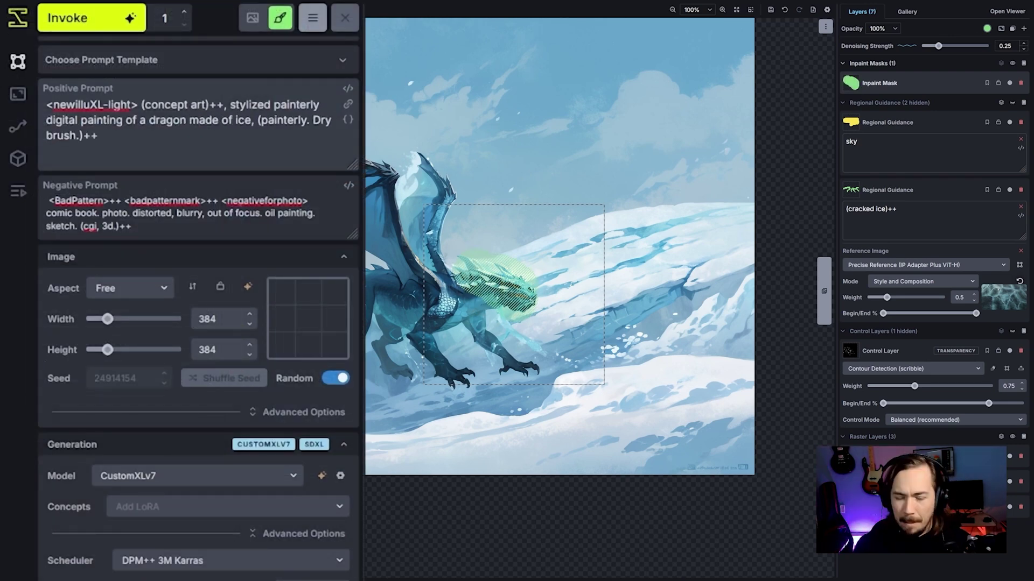
pyautogui.write('entirely of ice, a ')
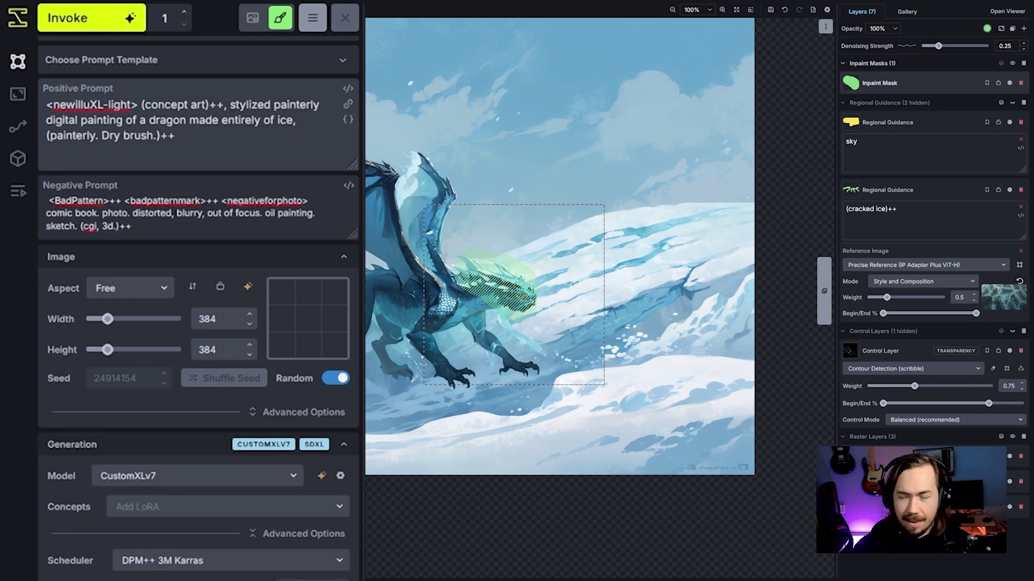
pyautogui.write('solid block o')
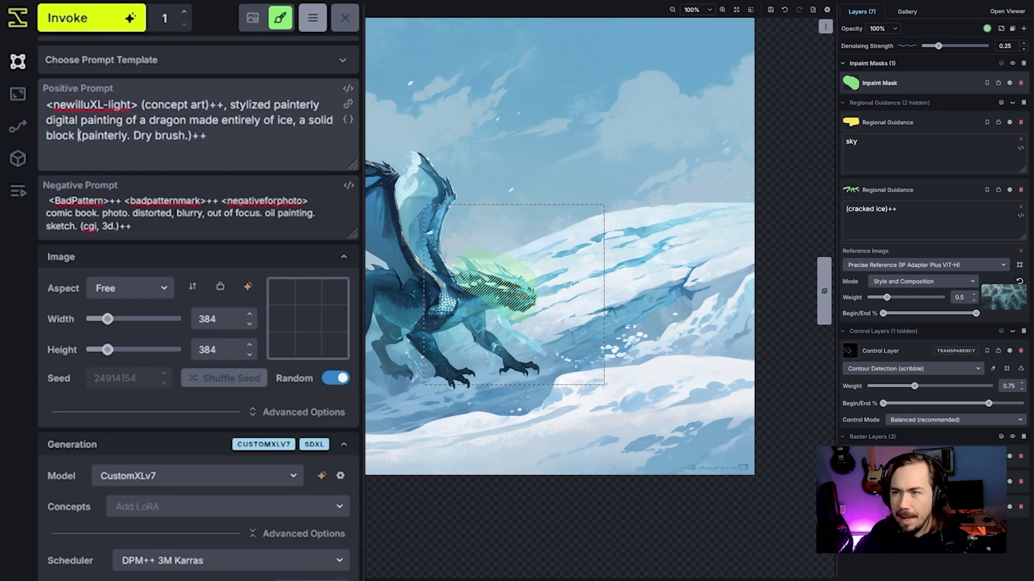
pyautogui.write('f ice, ice statue.')
pyautogui.hotkey('ctrl', 'Return')
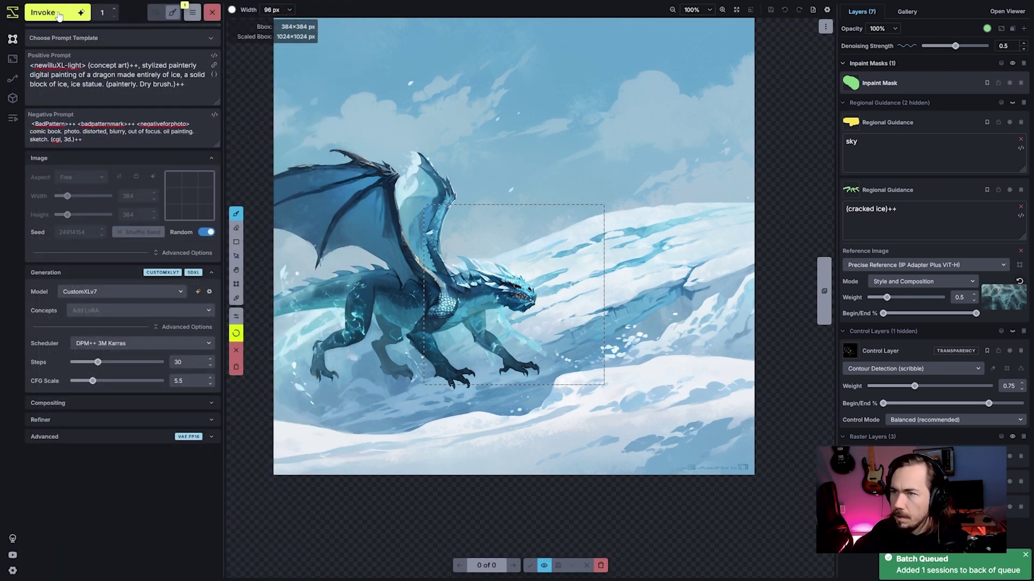
# Examine the regenerated head up close and compare it with the underlying canvas.
pyautogui.scroll(3, 453, 321)
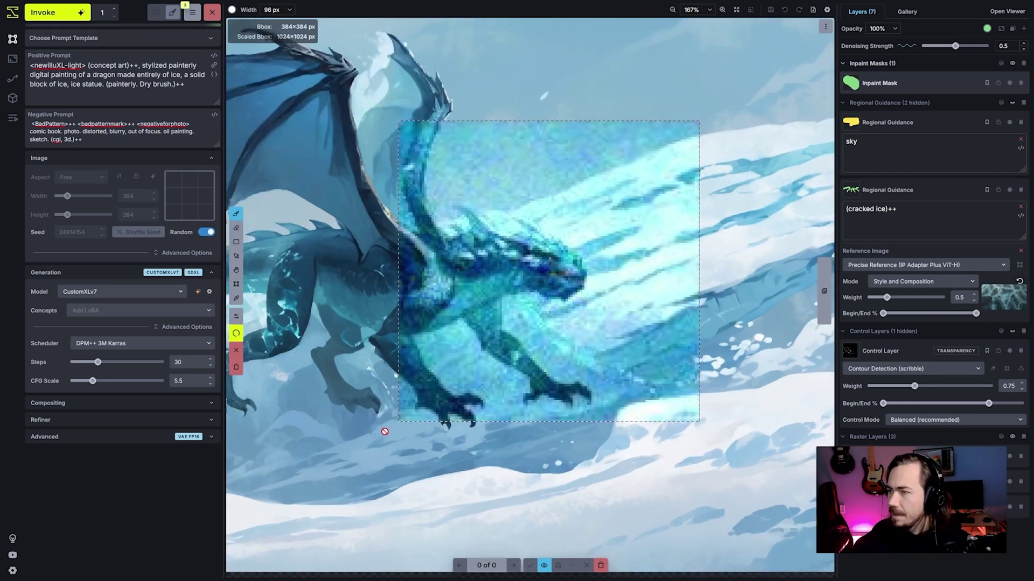
pyautogui.scroll(5, 491, 271)
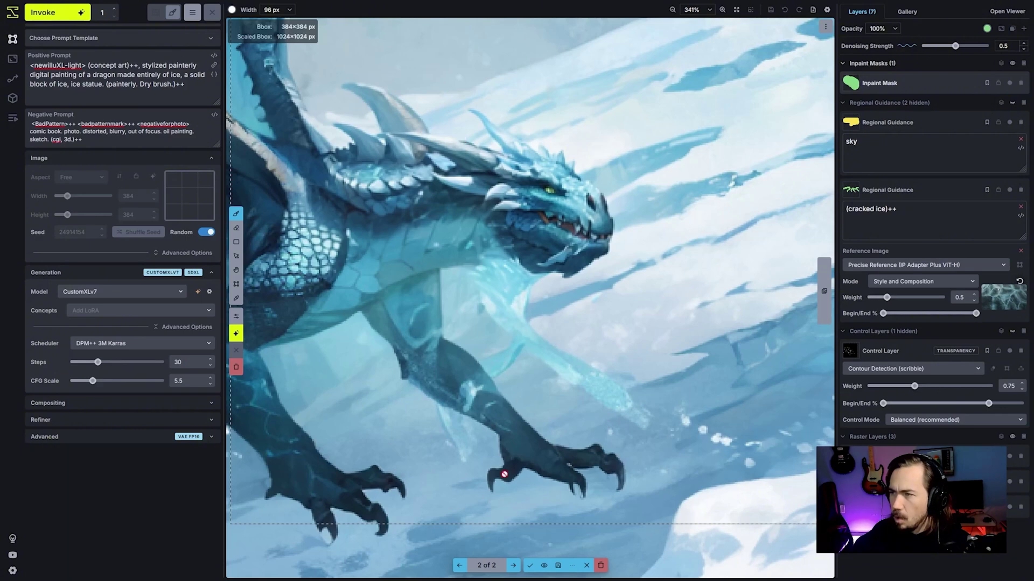
pyautogui.click(546, 566)
pyautogui.click(546, 566)
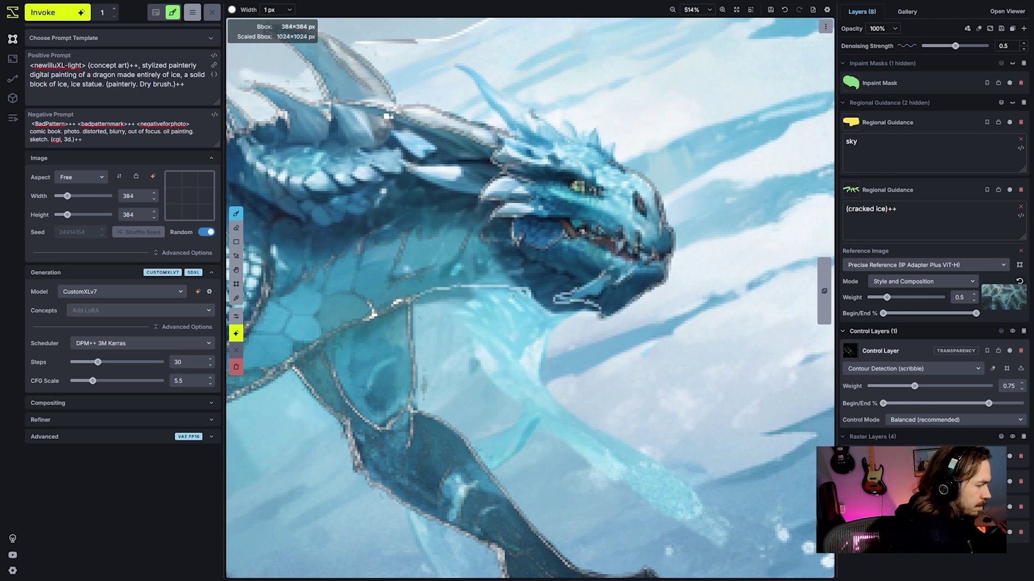
# Undo the last throat line, redraw it from the neck to the jaw at 1 px on the control layer, and set the brush width to 13 px.
pyautogui.hotkey('ctrl', 'z')
pyautogui.moveTo(414, 297)
pyautogui.mouseDown()
pyautogui.moveTo(515, 251)
pyautogui.moveTo(560, 271)
pyautogui.mouseUp()
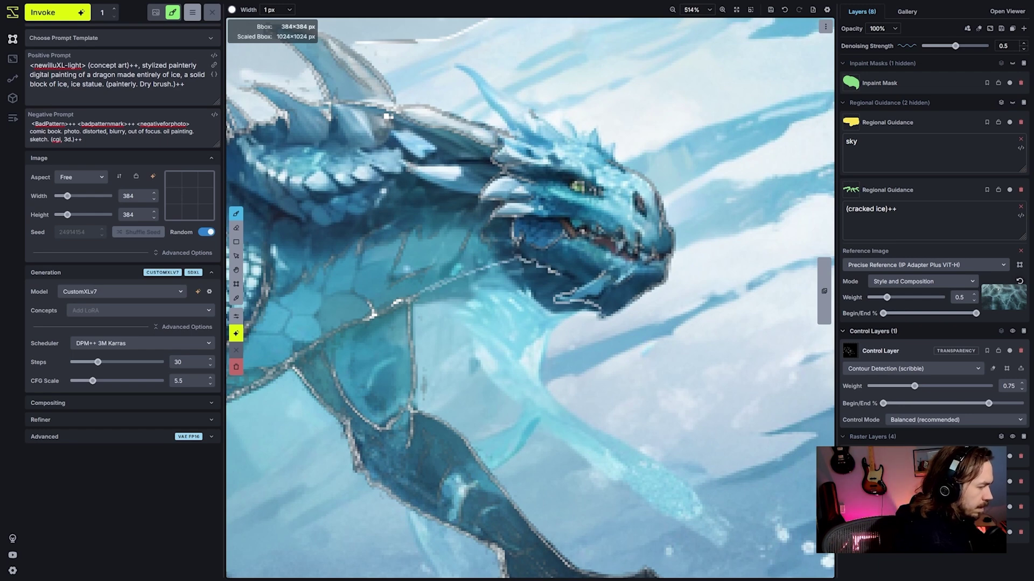
pyautogui.scroll(-3, 575, 284)
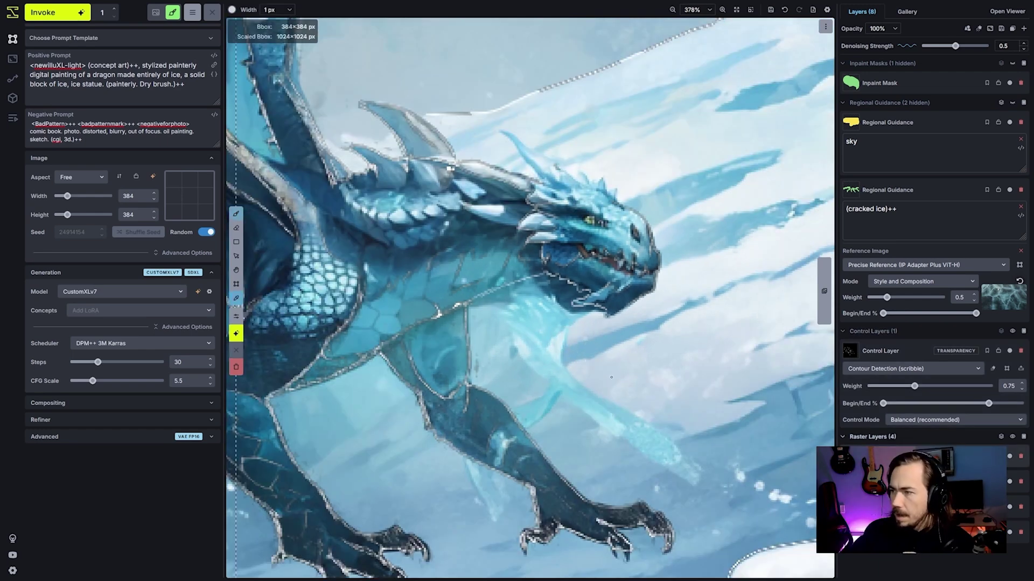
pyautogui.scroll(-12, 611, 377)
pyautogui.scroll(11, 577, 359)
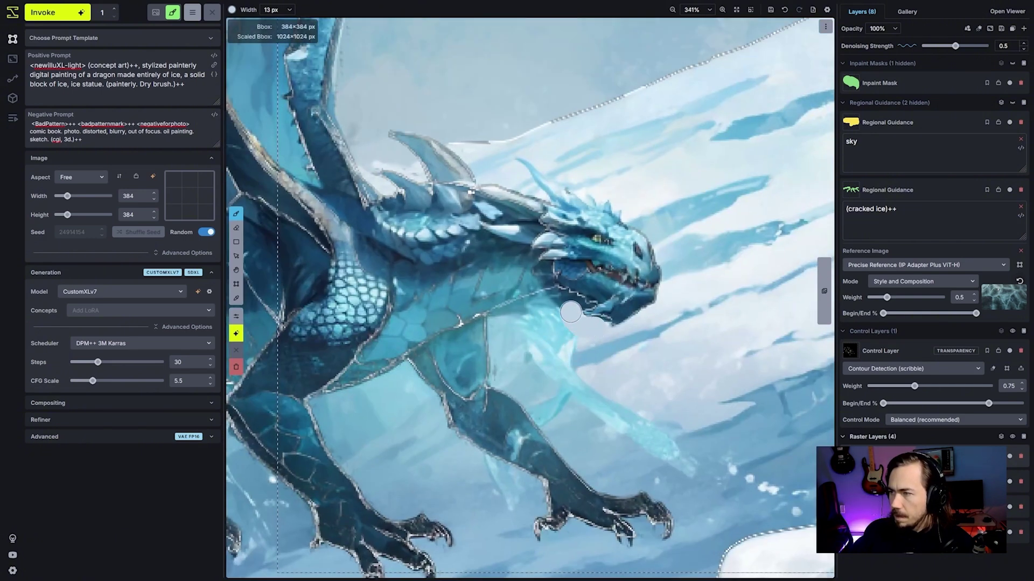
# Paint over the leftover translucent shapes below the dragon's jaw and neck in pale blue, using the 21 px brush.
pyautogui.moveTo(551, 297)
pyautogui.mouseDown()
pyautogui.moveTo(501, 320)
pyautogui.moveTo(534, 320)
pyautogui.moveTo(514, 333)
pyautogui.moveTo(538, 342)
pyautogui.moveTo(564, 329)
pyautogui.moveTo(543, 361)
pyautogui.moveTo(596, 399)
pyautogui.moveTo(638, 406)
pyautogui.mouseUp()
pyautogui.scroll(-6, 525, 338)
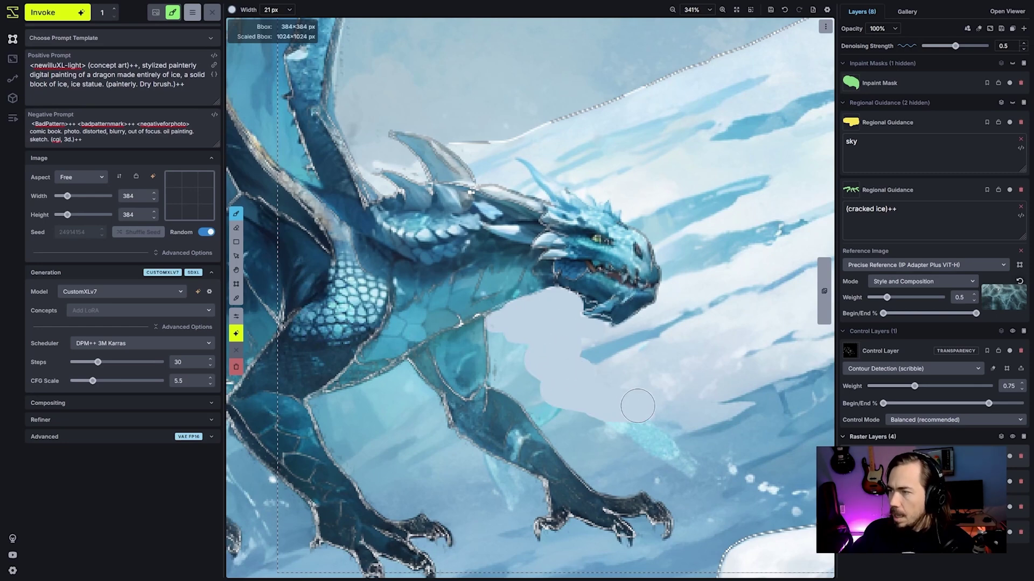
pyautogui.scroll(-11, 647, 410)
# Show the inpaint mask over the dragon's head and regenerate the area at denoising strength 0.5.
pyautogui.click(892, 131)
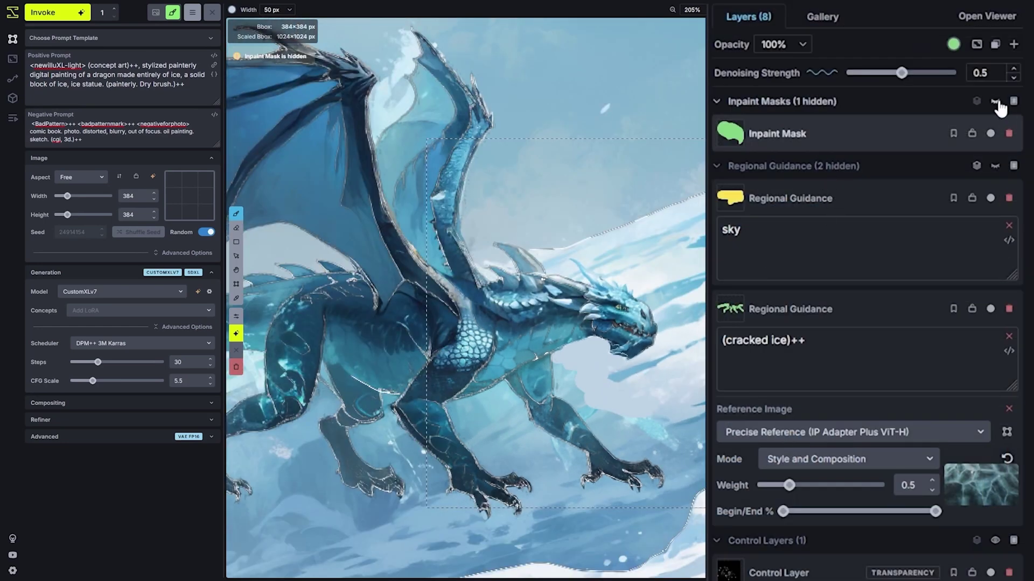
pyautogui.click(995, 101)
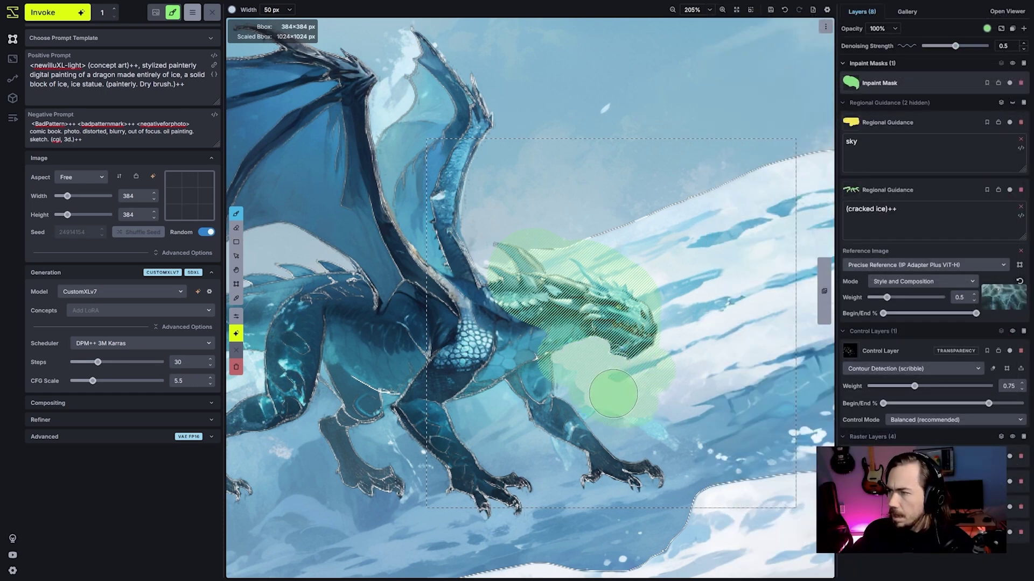
pyautogui.hotkey('ctrl', 'Return')
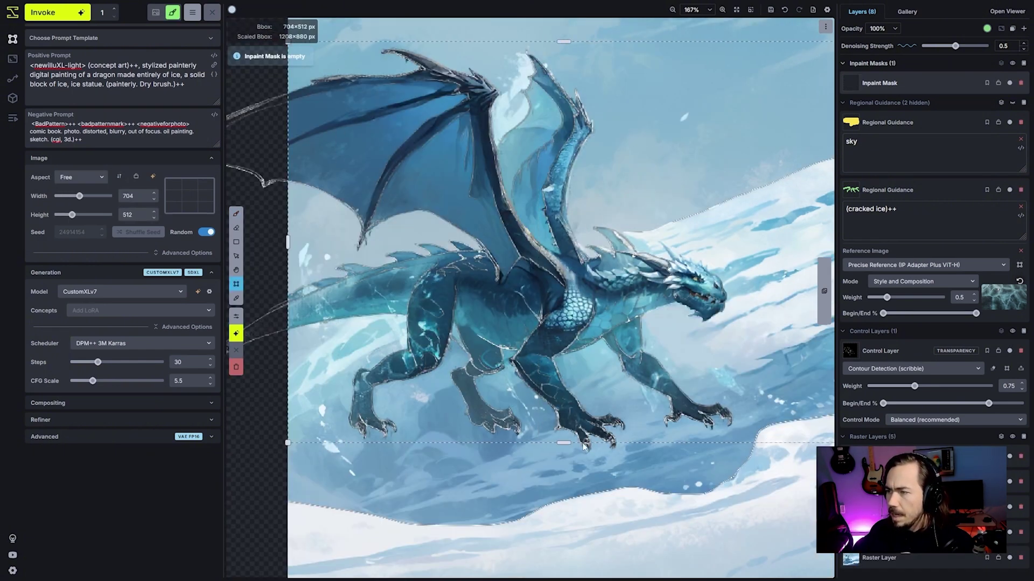
# Move the 704 × 512 px bounding box down over the dragon and repaint the cracked ice region along its body with a 76 px brush.
pyautogui.moveTo(583, 444); pyautogui.dragTo(578, 495)
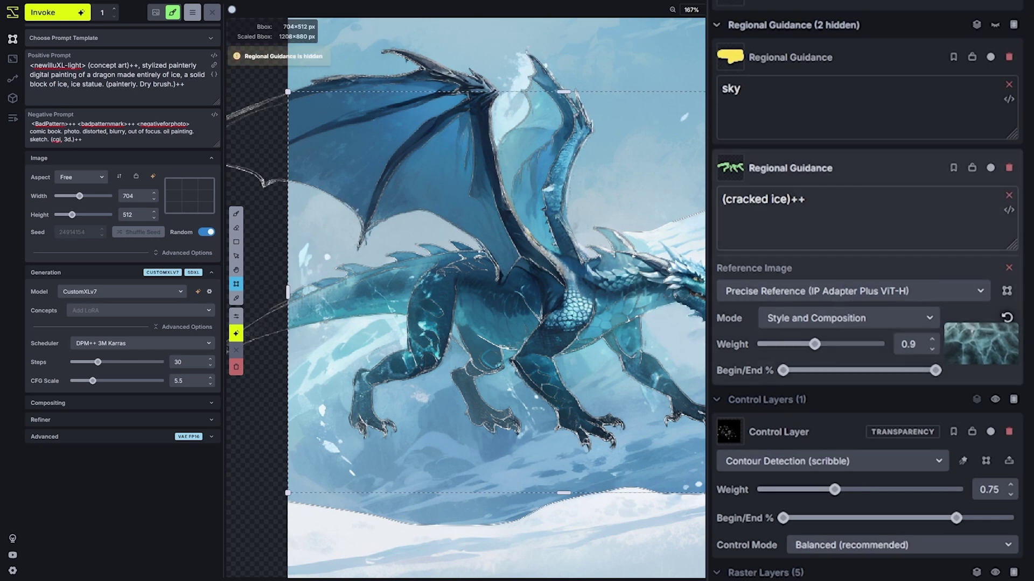
pyautogui.press('b')
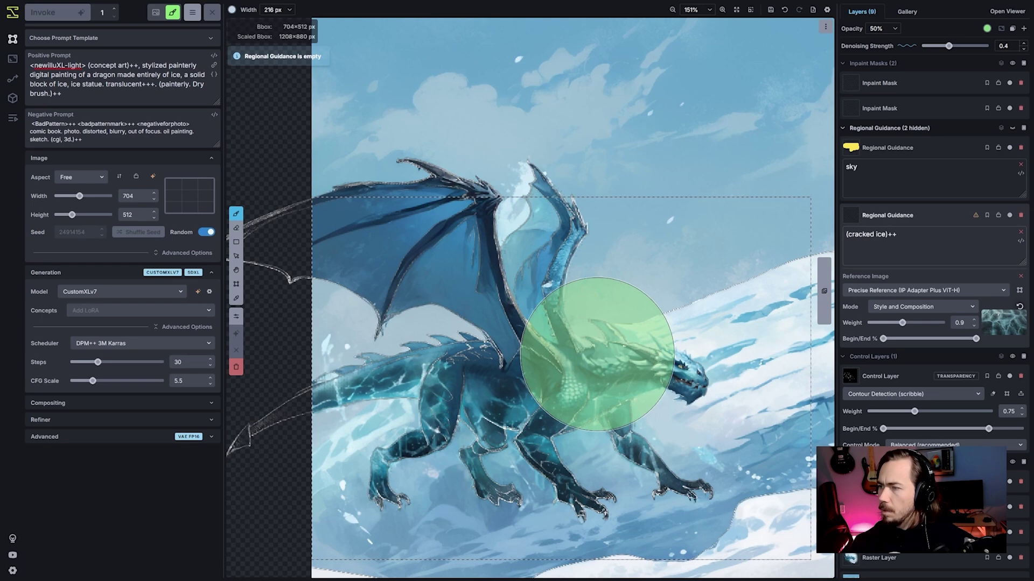
pyautogui.press('[')
pyautogui.press('[')
pyautogui.press('[')
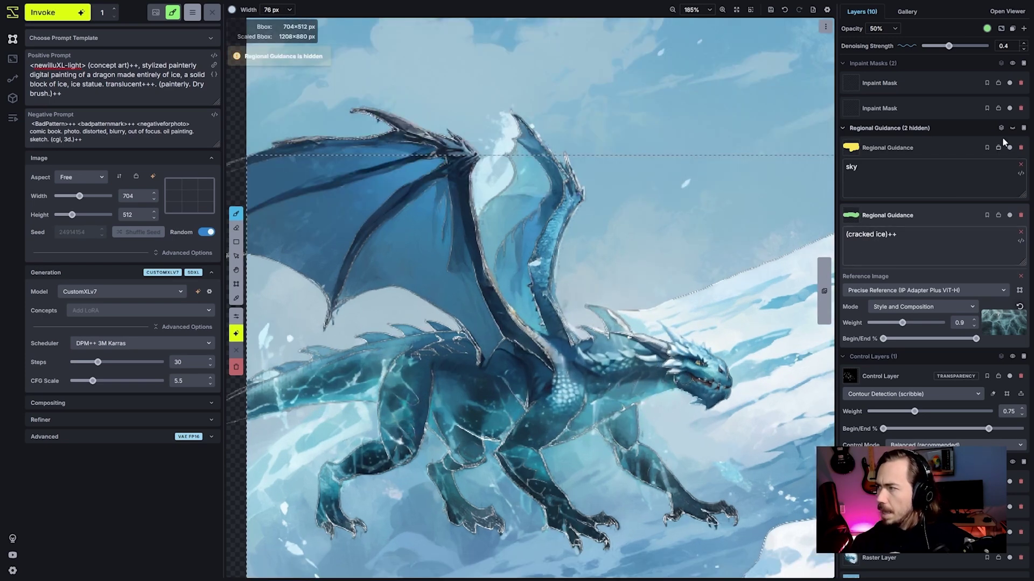
# Show the regional guidance and extend the cracked ice region over both of the dragon's wings.
pyautogui.click(1012, 127)
pyautogui.moveTo(541, 380)
pyautogui.mouseDown()
pyautogui.moveTo(651, 371)
pyautogui.moveTo(494, 290)
pyautogui.moveTo(455, 304)
pyautogui.moveTo(376, 253)
pyautogui.moveTo(355, 263)
pyautogui.moveTo(401, 211)
pyautogui.mouseUp()
pyautogui.press(']')
pyautogui.press(']')
pyautogui.press(']')
pyautogui.press('[')
pyautogui.press('[')
pyautogui.press('[')
pyautogui.moveTo(536, 183); pyautogui.dragTo(556, 301)
# Extend the cracked ice region down all four of the dragon's legs with a 47 px brush.
pyautogui.moveTo(464, 393); pyautogui.dragTo(430, 451)
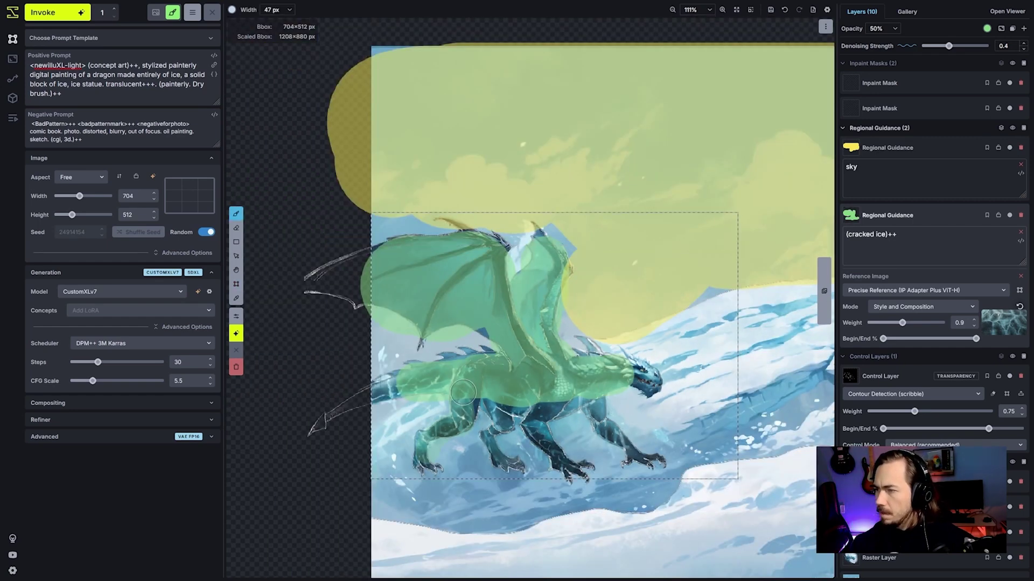
pyautogui.moveTo(505, 413); pyautogui.dragTo(490, 441)
pyautogui.moveTo(533, 415); pyautogui.dragTo(546, 439)
pyautogui.moveTo(595, 404); pyautogui.dragTo(612, 433)
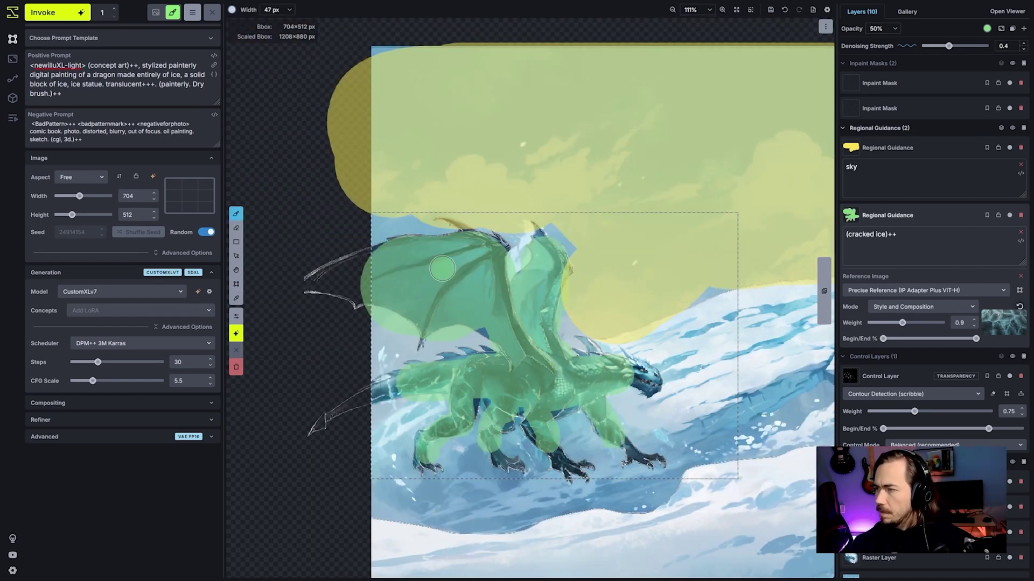
# Paint the first inpaint mask over the dragon's wings and upper back with a 145 px brush.
pyautogui.click(879, 82)
pyautogui.press(']')
pyautogui.press(']')
pyautogui.press(']')
pyautogui.press(']')
pyautogui.press(']')
pyautogui.press(']')
pyautogui.press(']')
pyautogui.press(']')
pyautogui.moveTo(515, 347)
pyautogui.mouseDown()
pyautogui.moveTo(394, 297)
pyautogui.moveTo(450, 270)
pyautogui.moveTo(534, 264)
pyautogui.moveTo(578, 368)
pyautogui.mouseUp()
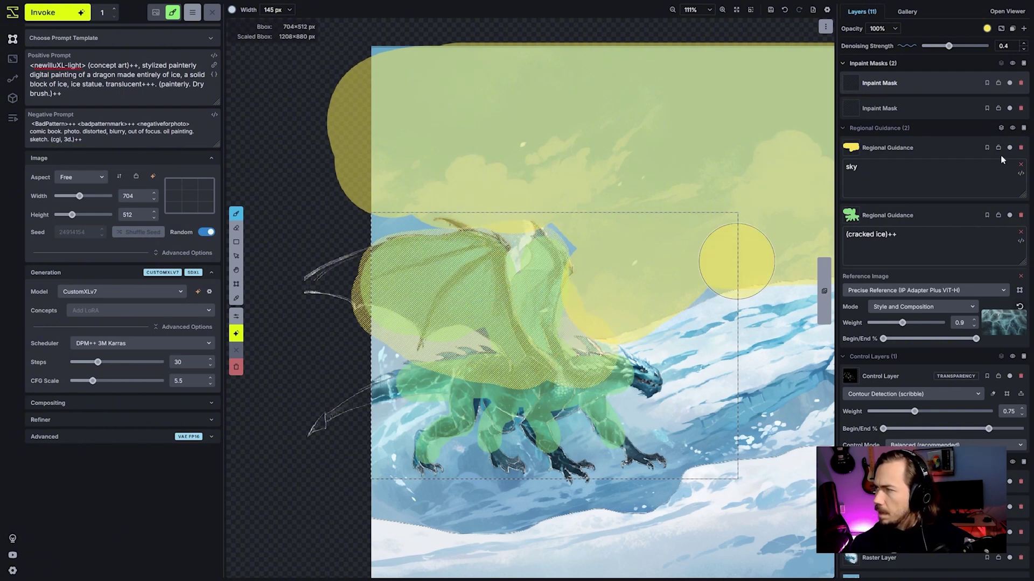
# Hide the regional guidance, narrow the bounding box to 608 × 512 px, and generate at denoising strength 0.4.
pyautogui.click(1012, 129)
pyautogui.press('c')
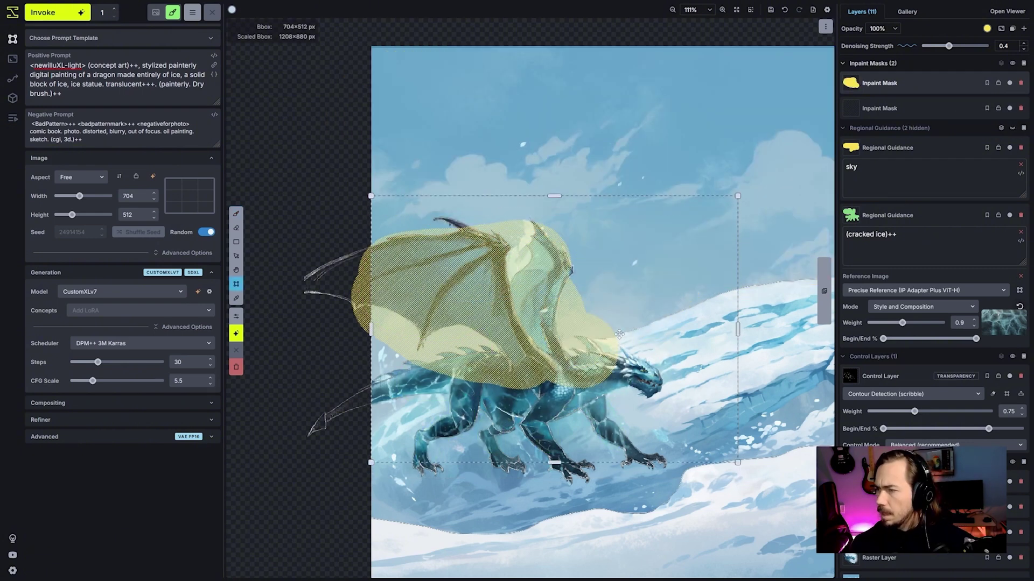
pyautogui.moveTo(737, 323); pyautogui.dragTo(687, 325)
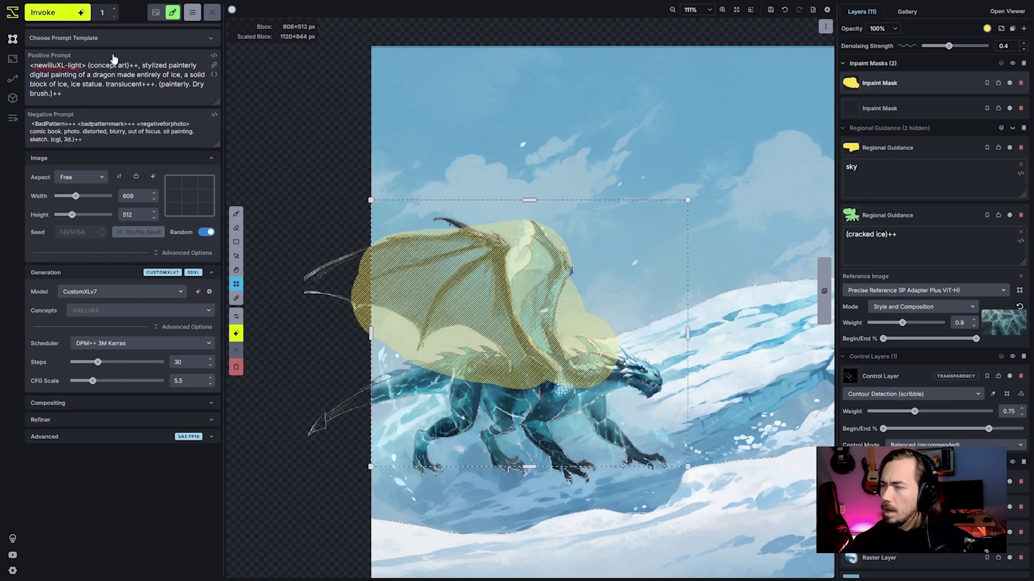
pyautogui.hotkey('ctrl', 'Return')
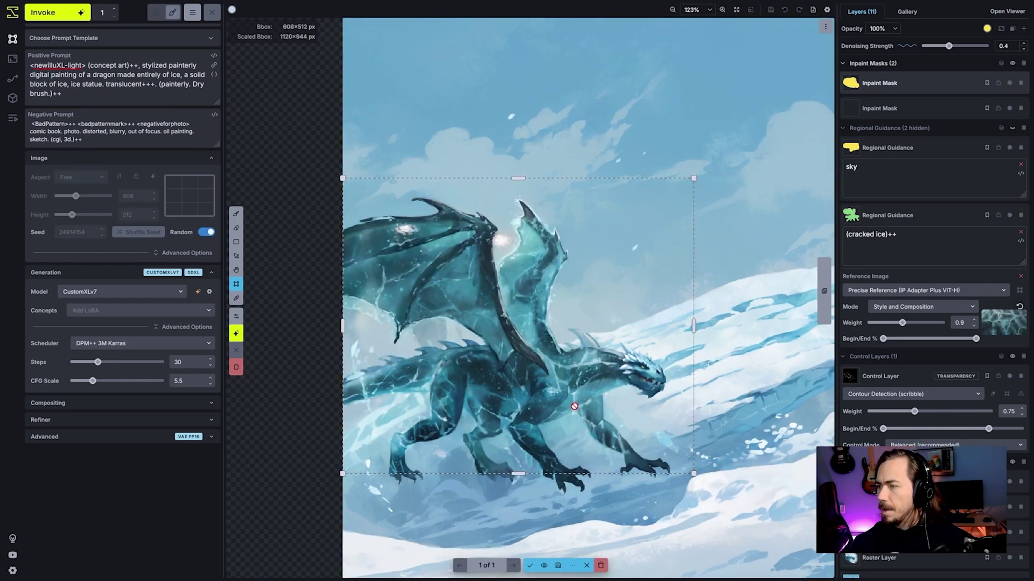
# Inspect the generated cracked-ice wings and accept the result onto the canvas.
pyautogui.scroll(-2, 573, 407)
pyautogui.scroll(3, 572, 407)
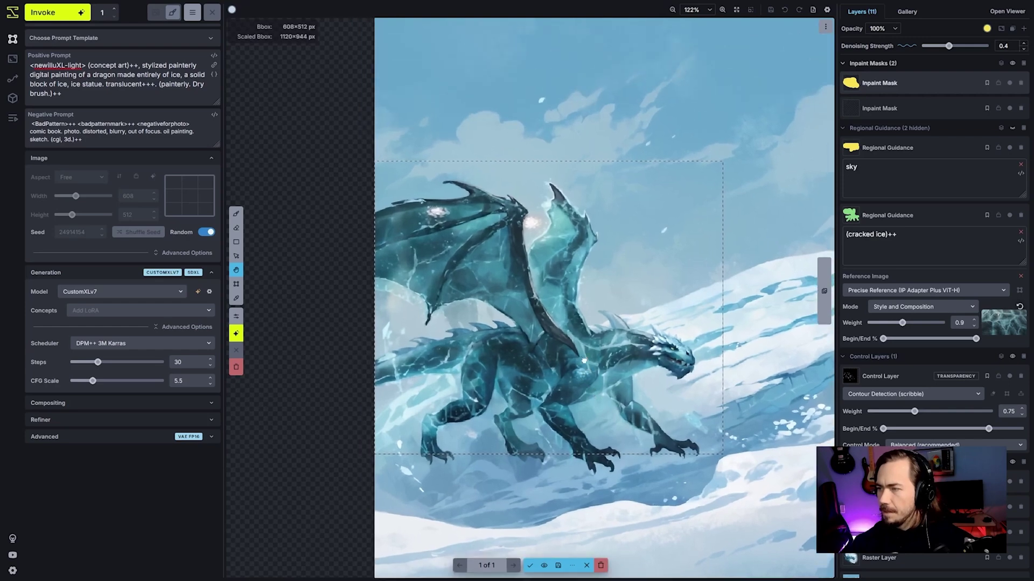
pyautogui.press('Return')
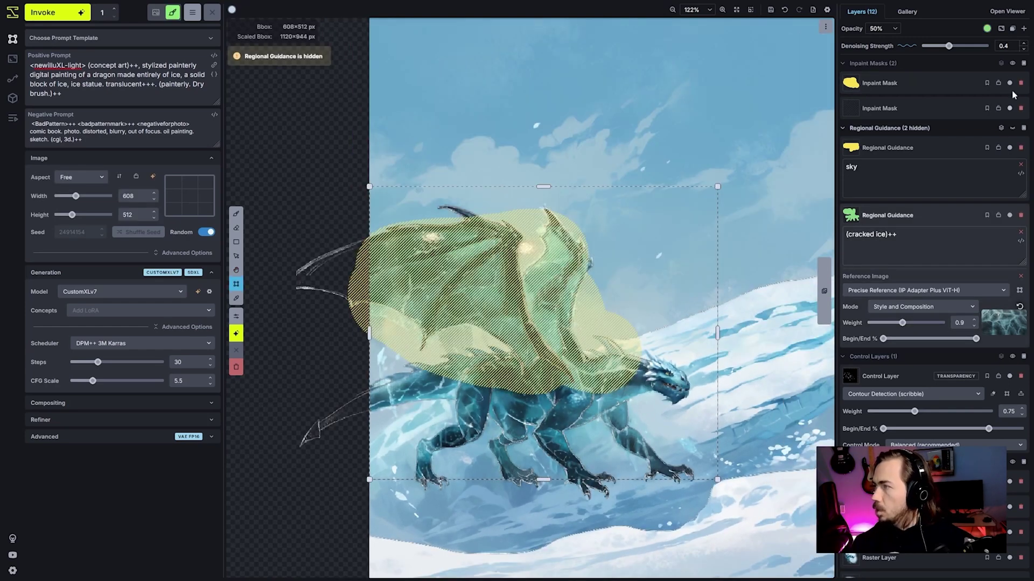
# Hide the inpaint masks, turn off the control layer's transparency effect, and ready the 41 px eraser at the wing's shoulder joint.
pyautogui.click(1012, 64)
pyautogui.rightClick(922, 383)
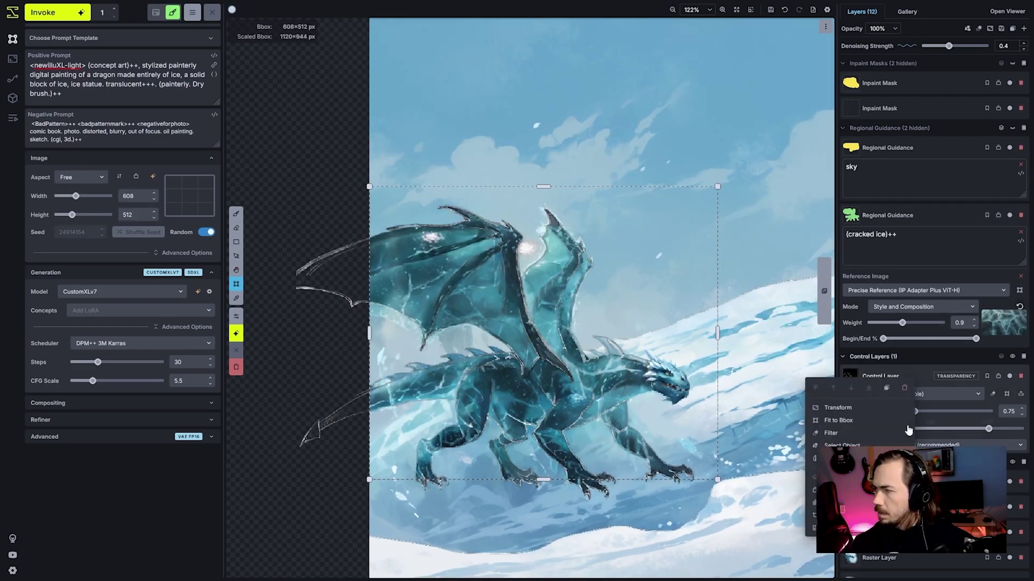
pyautogui.click(850, 433)
pyautogui.scroll(4, 581, 448)
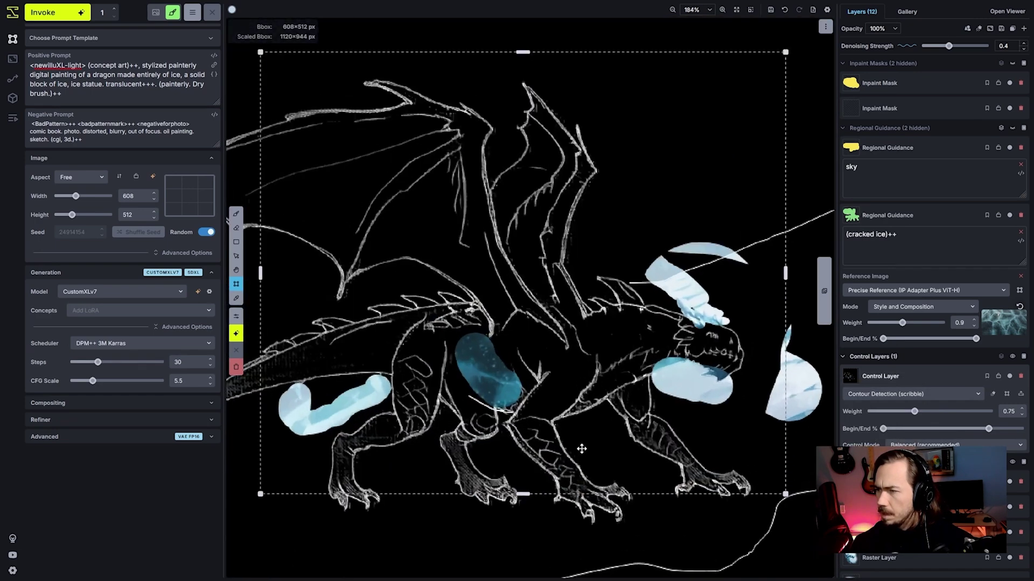
pyautogui.scroll(4, 541, 296)
pyautogui.press('e')
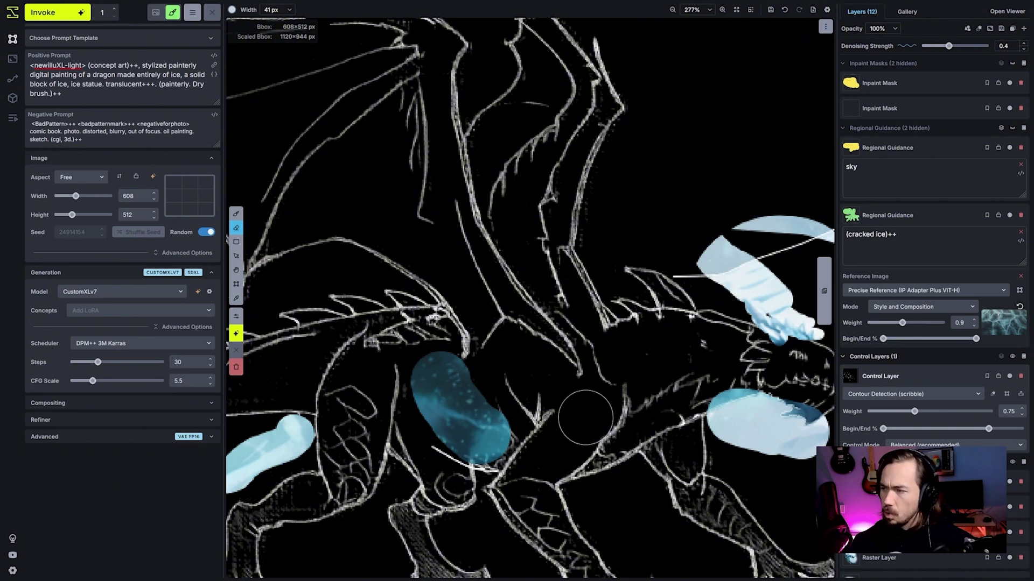
pyautogui.scroll(-3, 506, 428)
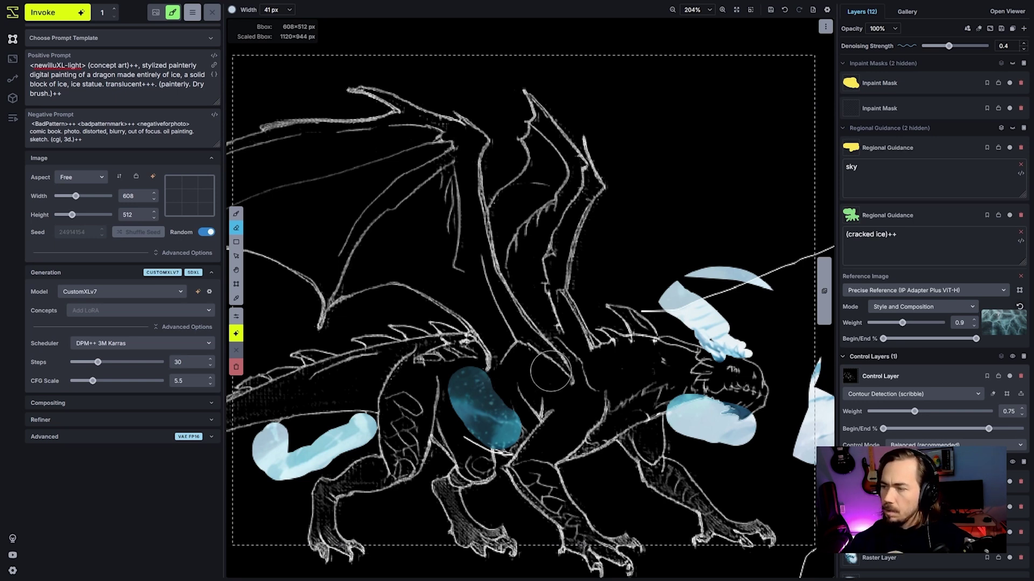
pyautogui.moveTo(547, 369)
pyautogui.mouseDown()
pyautogui.moveTo(572, 381)
pyautogui.moveTo(520, 347)
pyautogui.mouseUp()
pyautogui.hotkey('ctrl', 'z')
pyautogui.click(533, 370)
pyautogui.hotkey('ctrl', 'z')
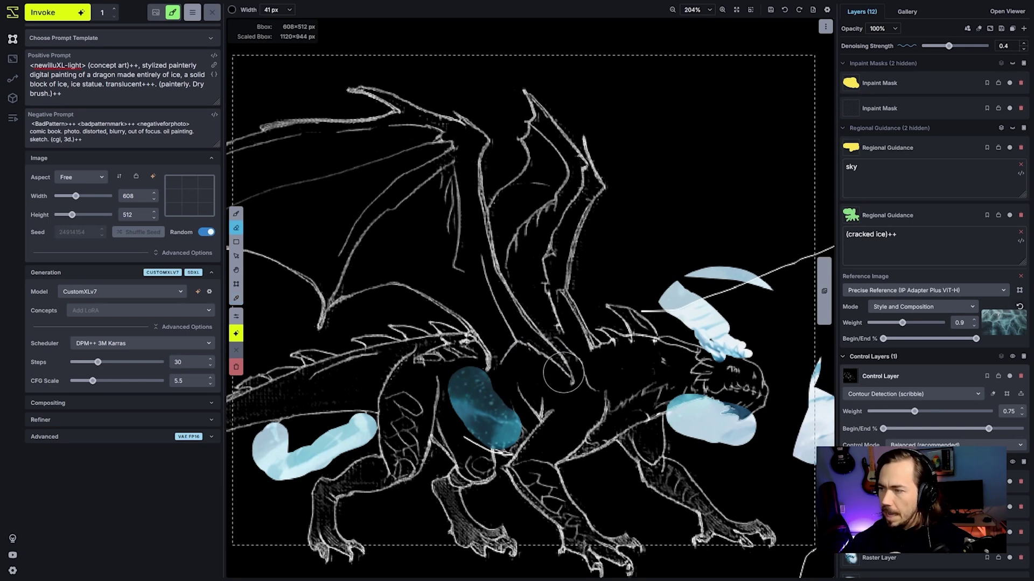
# Paint black over the sketch lines at the wing's shoulder joint and restore the control layer's transparency effect.
pyautogui.press('b')
pyautogui.scroll(-9, 563, 378)
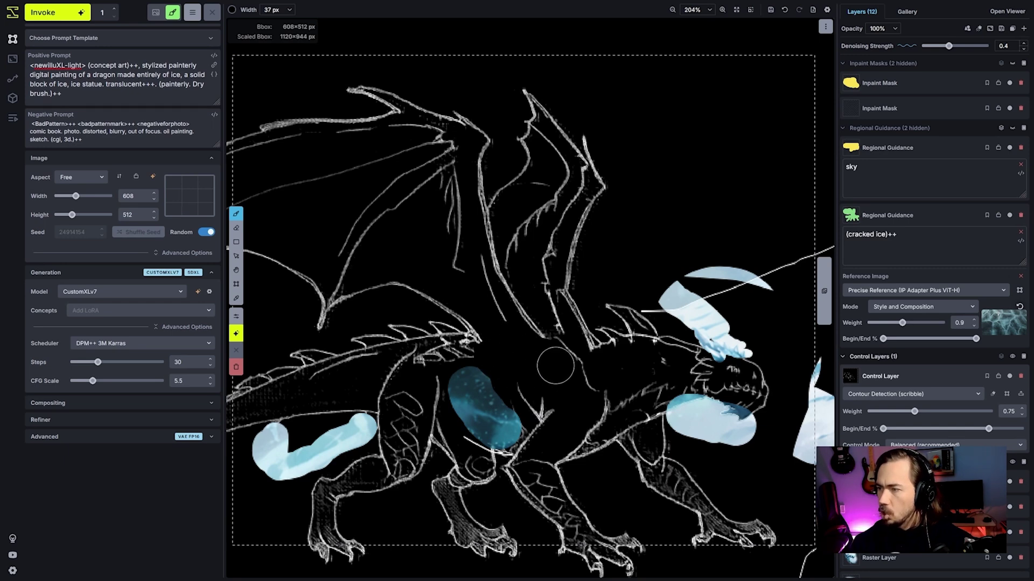
pyautogui.scroll(-3, 565, 363)
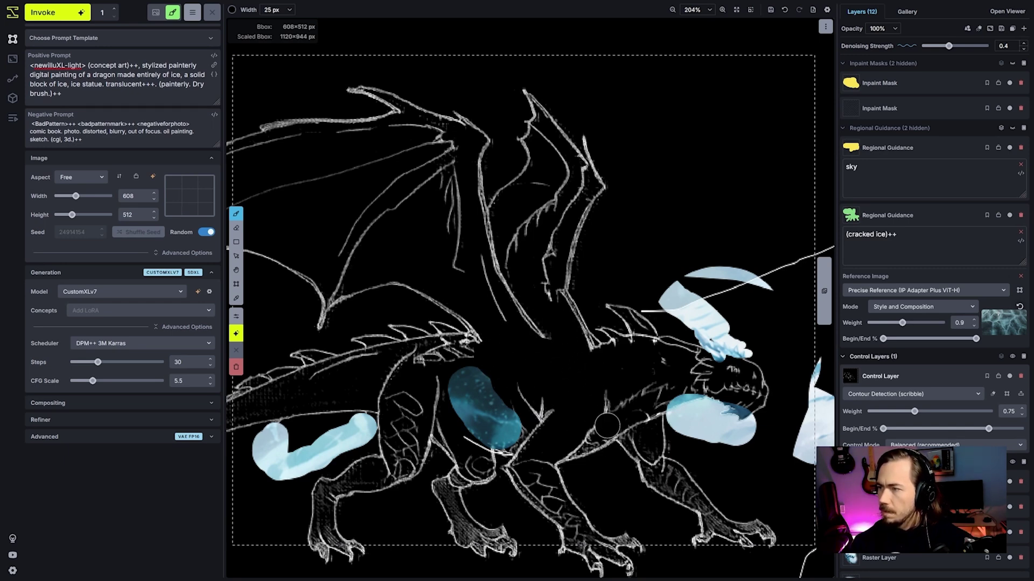
pyautogui.rightClick(895, 377)
pyautogui.click(849, 455)
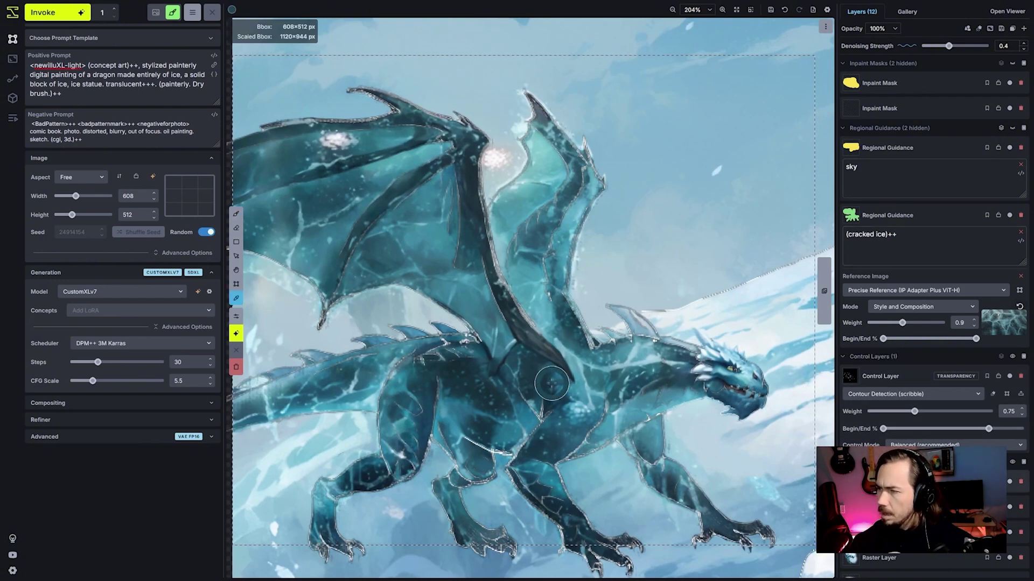
# Paint over the wing's base in dark teal sampled from the dragon with a 25 px brush, and show the inpaint masks.
pyautogui.moveTo(557, 380)
pyautogui.mouseDown()
pyautogui.moveTo(524, 344)
pyautogui.moveTo(516, 361)
pyautogui.moveTo(504, 333)
pyautogui.mouseUp()
pyautogui.keyDown('alt'); pyautogui.click(504, 347); pyautogui.keyUp('alt')
pyautogui.click(1019, 76)
pyautogui.click(1011, 63)
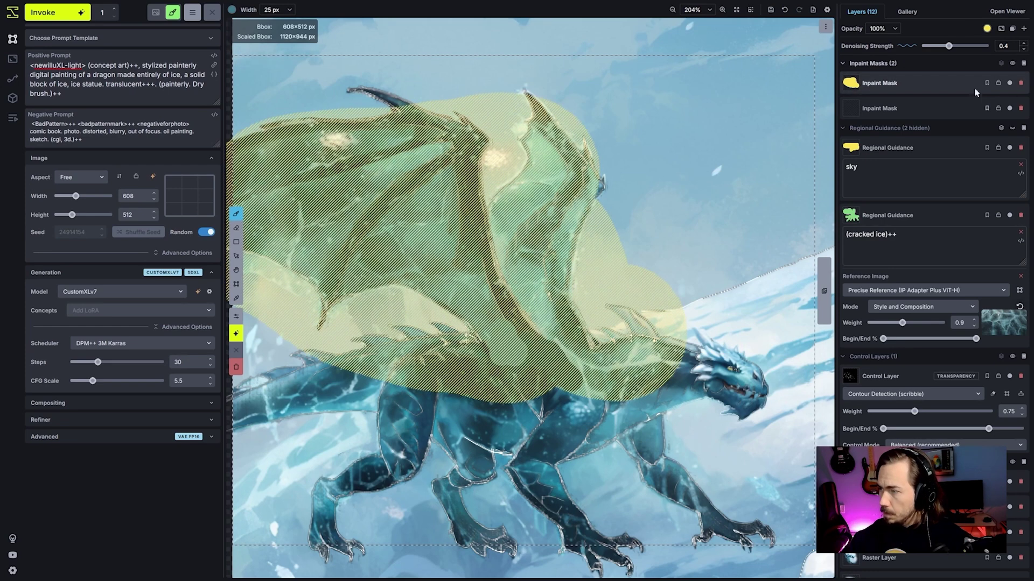
# Reset the inpaint mask, repaint it across the dragon's back and shoulder with an 80 px brush, and generate.
pyautogui.hotkey('shift', 'c')
pyautogui.keyDown('ctrl'); pyautogui.scroll(5, 556, 351); pyautogui.keyUp('ctrl')
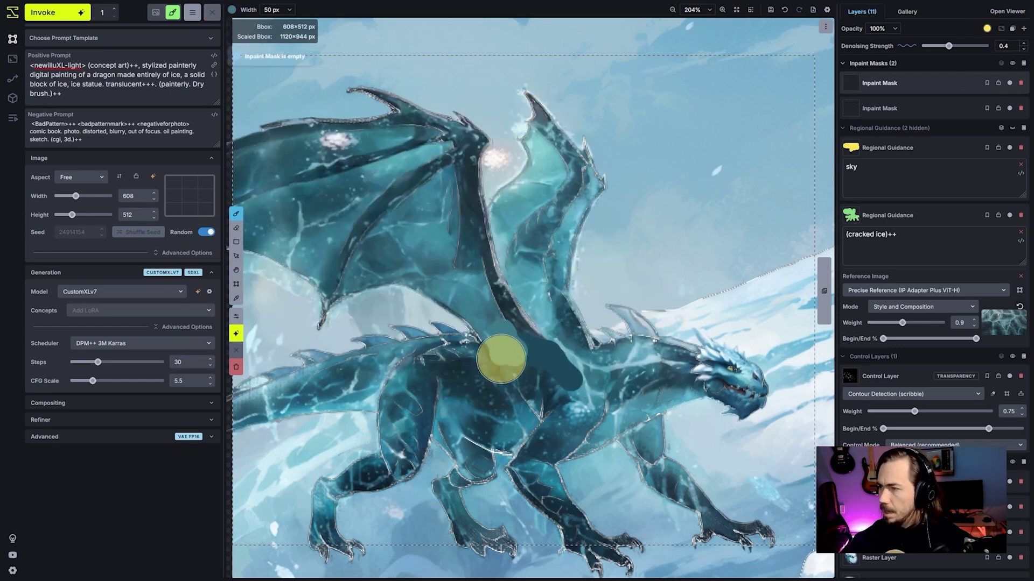
pyautogui.moveTo(442, 361)
pyautogui.mouseDown()
pyautogui.moveTo(541, 373)
pyautogui.moveTo(564, 354)
pyautogui.moveTo(620, 353)
pyautogui.moveTo(626, 334)
pyautogui.moveTo(649, 328)
pyautogui.mouseUp()
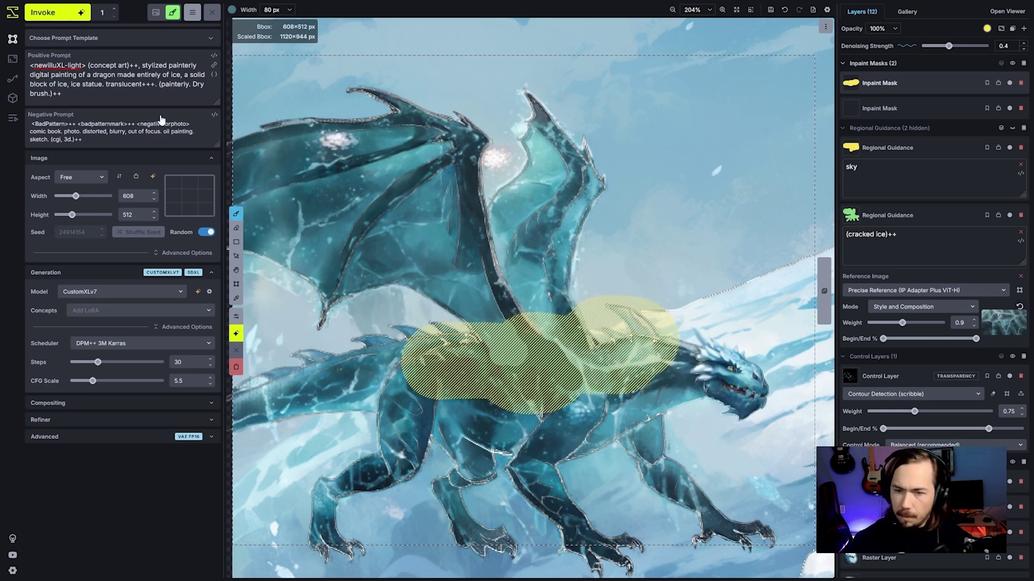
pyautogui.hotkey('ctrl', 'Return')
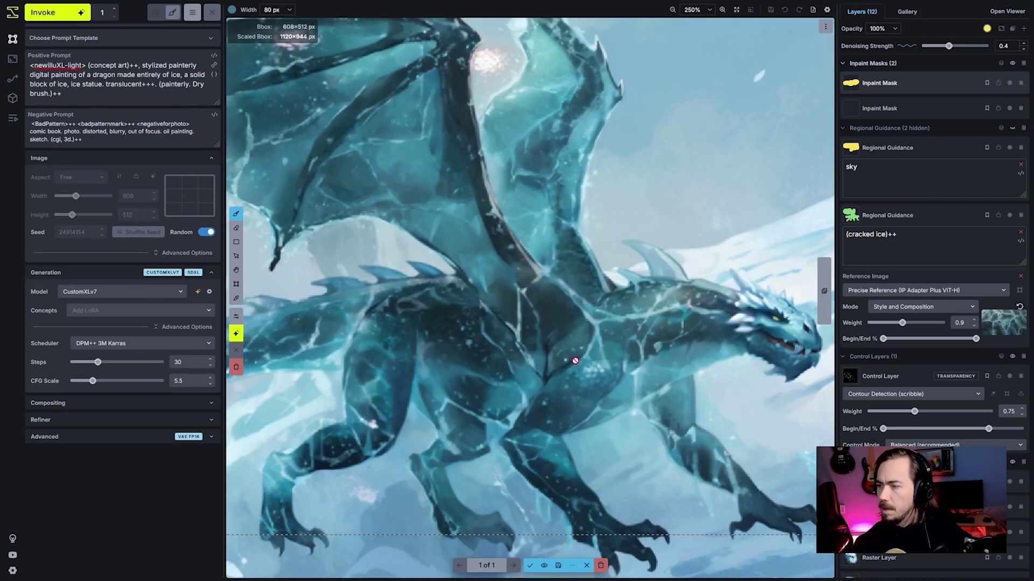
# Compare the regenerated shoulder with the underlying canvas and accept the result.
pyautogui.click(543, 564)
pyautogui.click(544, 565)
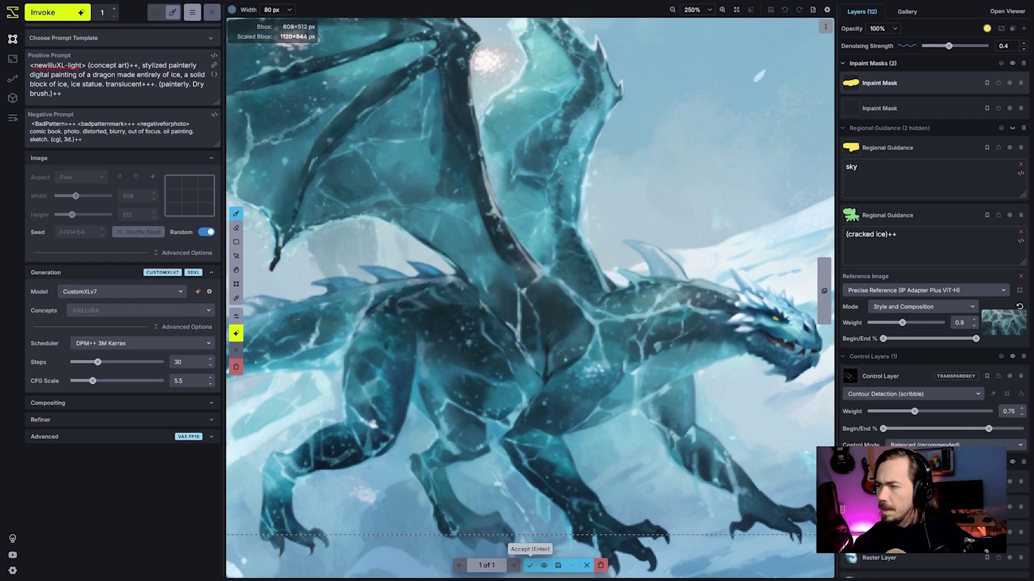
pyautogui.click(528, 566)
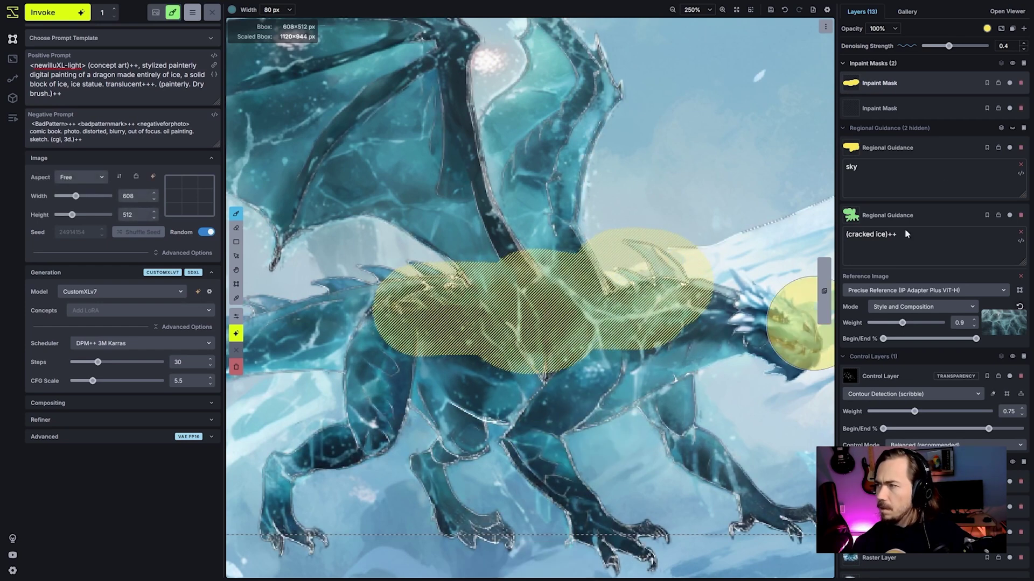
# Disable the control layer and replace the inpaint mask with a smaller one over the wing's shoulder joint, using a 62 px brush.
pyautogui.click(1010, 377)
pyautogui.hotkey('shift', 'c')
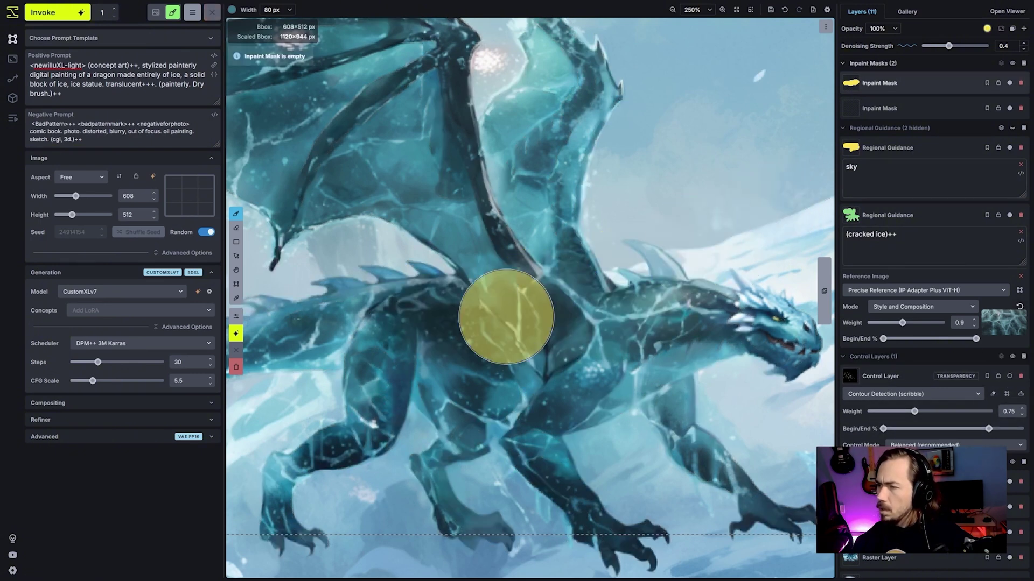
pyautogui.scroll(3, 499, 322)
pyautogui.scroll(-4, 492, 327)
pyautogui.moveTo(486, 334)
pyautogui.mouseDown()
pyautogui.moveTo(523, 314)
pyautogui.moveTo(479, 306)
pyautogui.moveTo(563, 290)
pyautogui.moveTo(504, 358)
pyautogui.mouseUp()
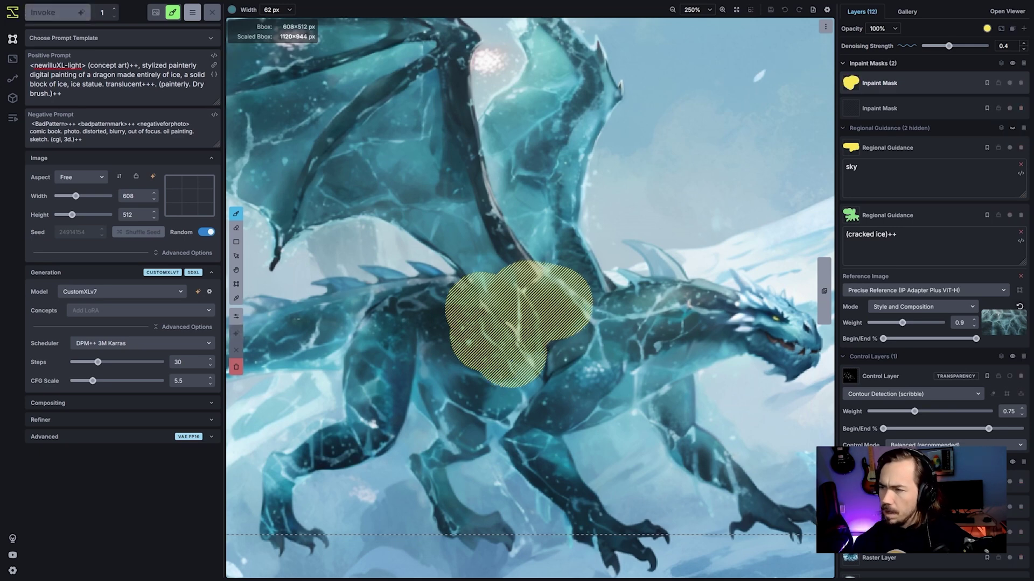
# Generate variations of the shoulder, including one at a cracked ice reference image weight of 0.4, and accept the third.
pyautogui.hotkey('ctrl', 'Return')
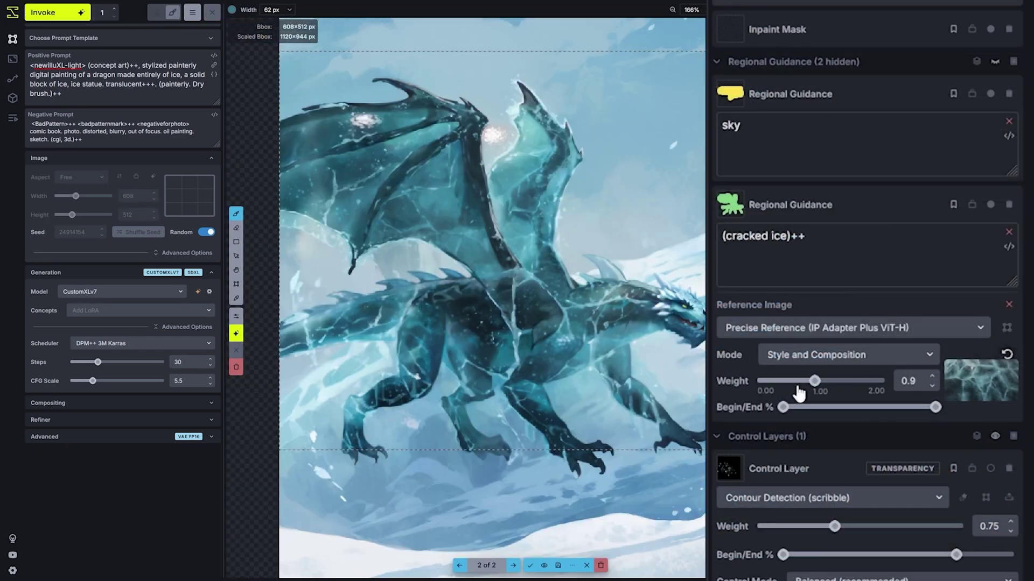
pyautogui.hotkey('ctrl', 'Return')
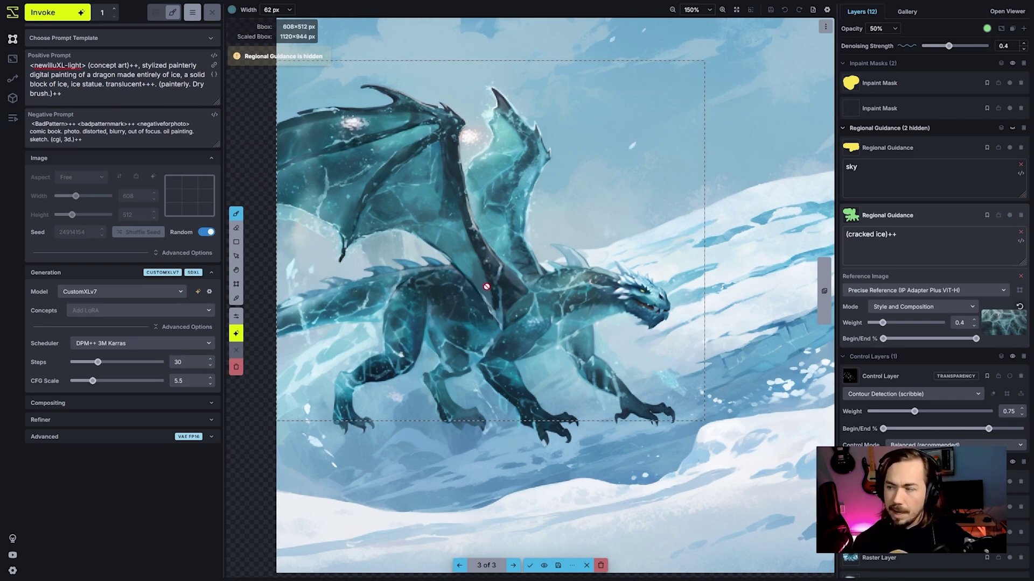
pyautogui.press('Return')
# Paint dark teal over the wing's shoulder joint with a 15 px brush and regenerate it under a 55 px inpaint mask at denoising strength 0.3.
pyautogui.scroll(3, 497, 307)
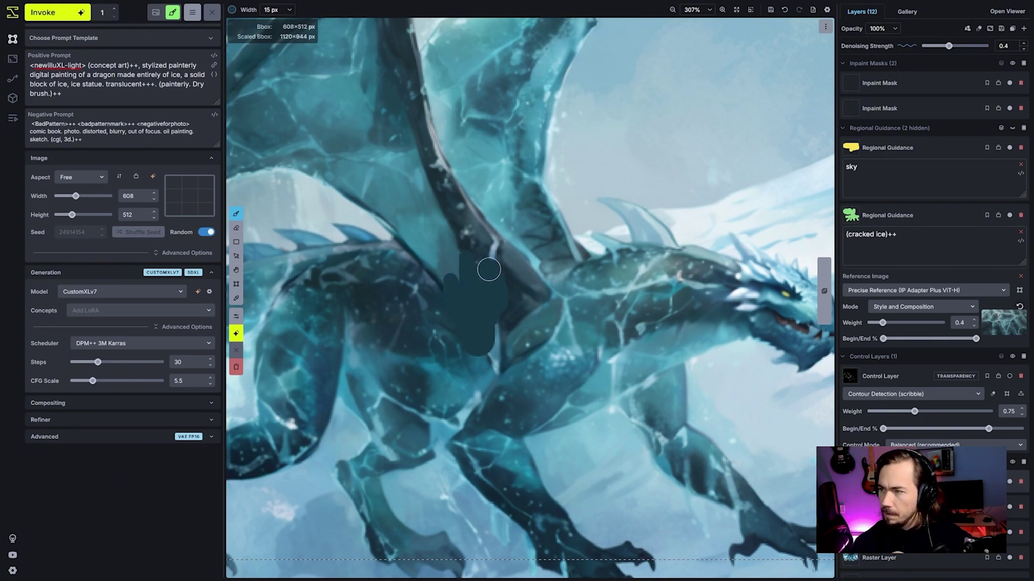
pyautogui.moveTo(494, 325); pyautogui.dragTo(490, 362)
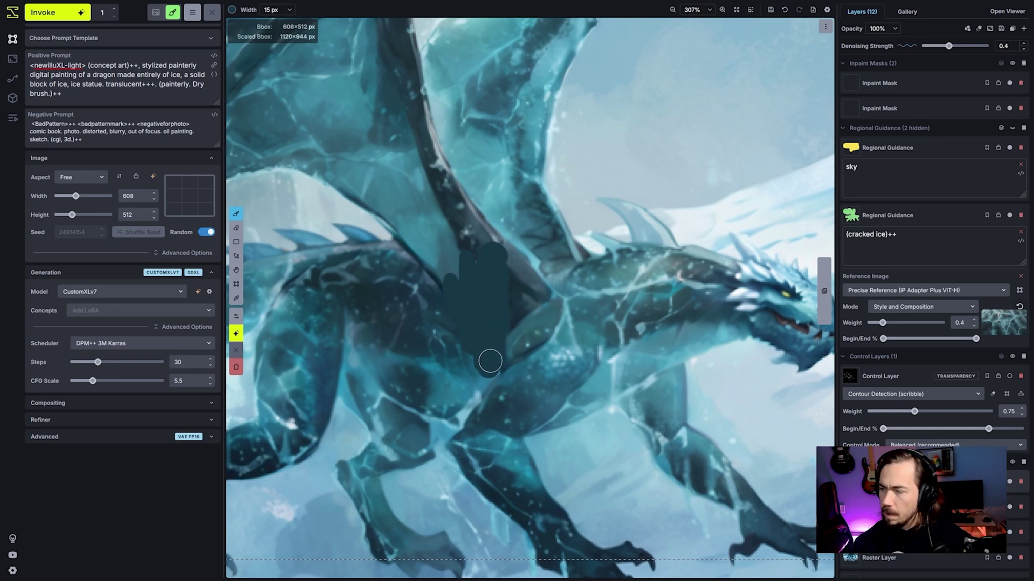
pyautogui.click(918, 89)
pyautogui.moveTo(479, 349)
pyautogui.mouseDown()
pyautogui.moveTo(489, 285)
pyautogui.moveTo(491, 311)
pyautogui.mouseUp()
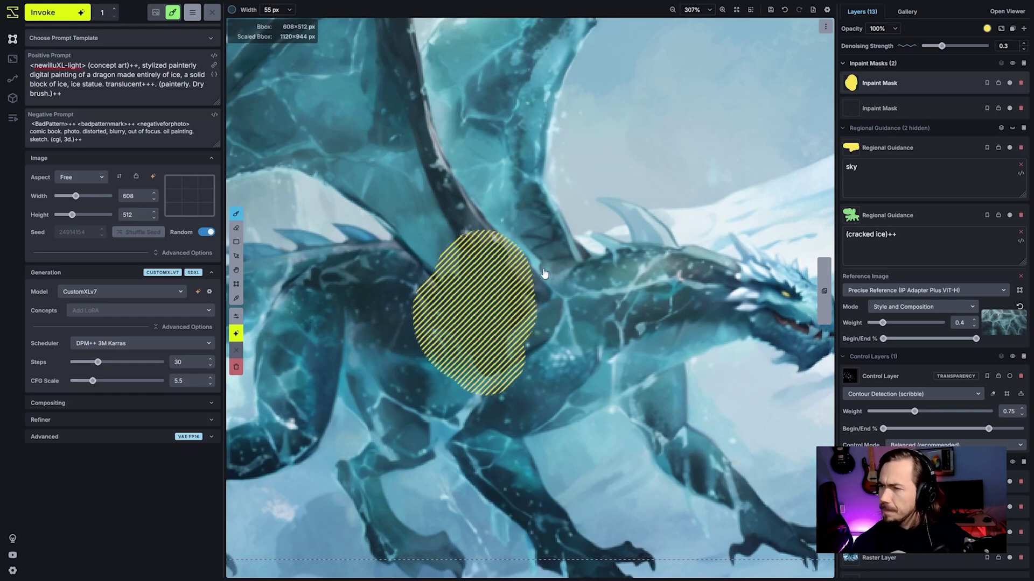
pyautogui.scroll(-9, 502, 302)
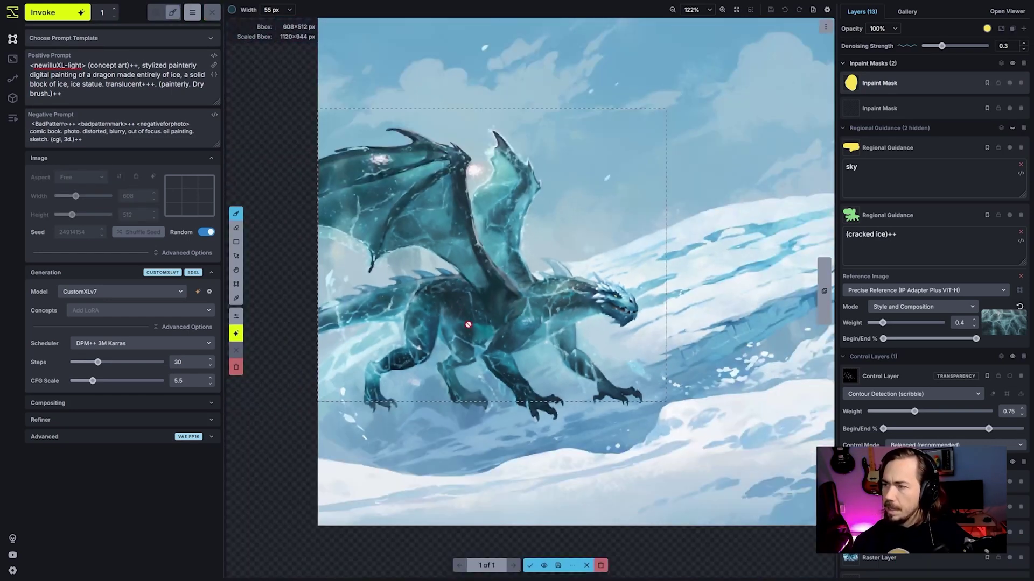
pyautogui.click(530, 565)
# Mask the dragon's flank just behind the wing joint with the 55 px brush and generate at denoising strength 0.3.
pyautogui.moveTo(447, 288); pyautogui.dragTo(479, 318)
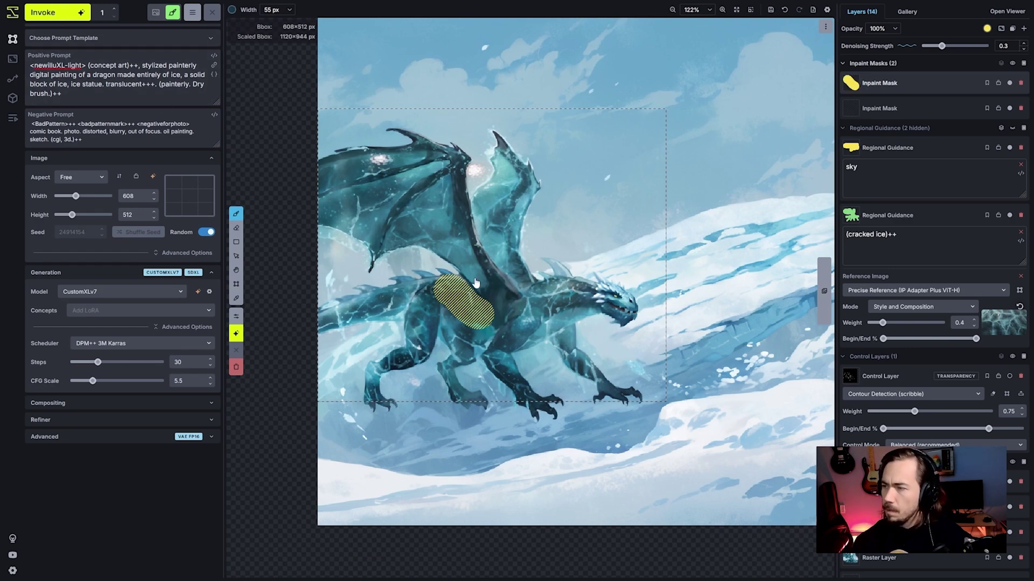
pyautogui.hotkey('ctrl', 'Return')
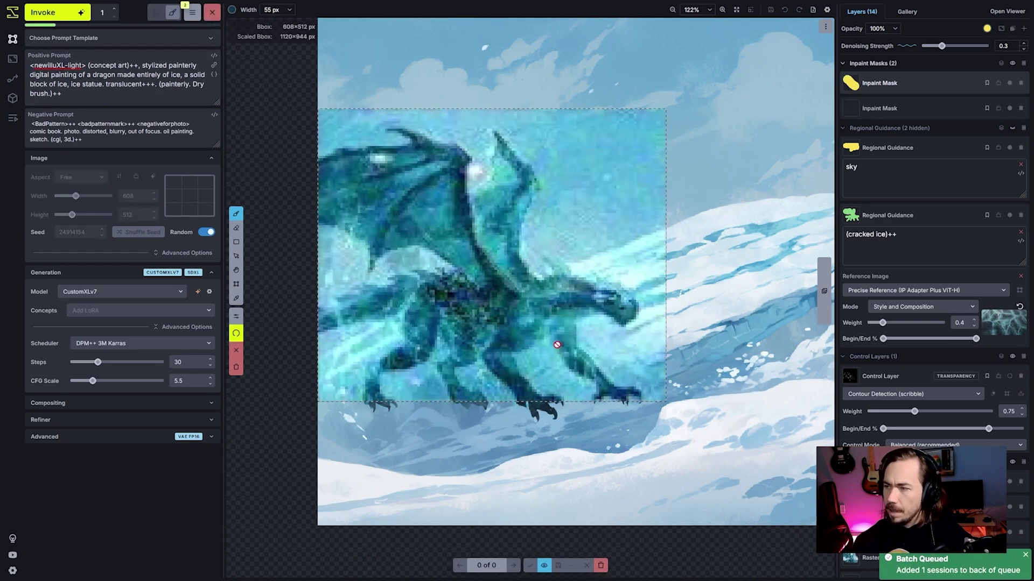
pyautogui.scroll(1, 556, 344)
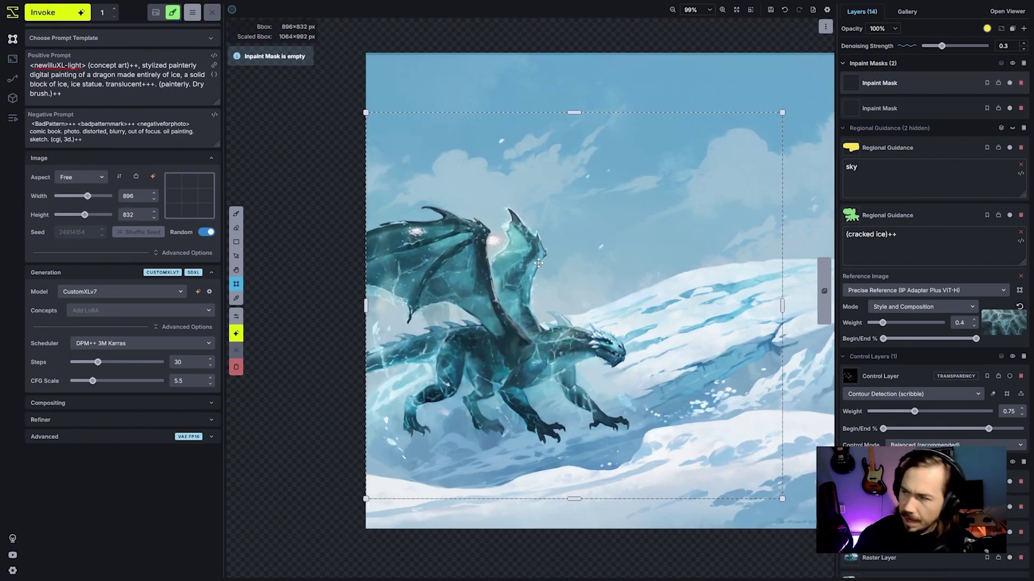
# Cover the pale spot between the wings with light teal at 31 px and add a dark teal upper edge at 12 px.
pyautogui.scroll(3, 538, 262)
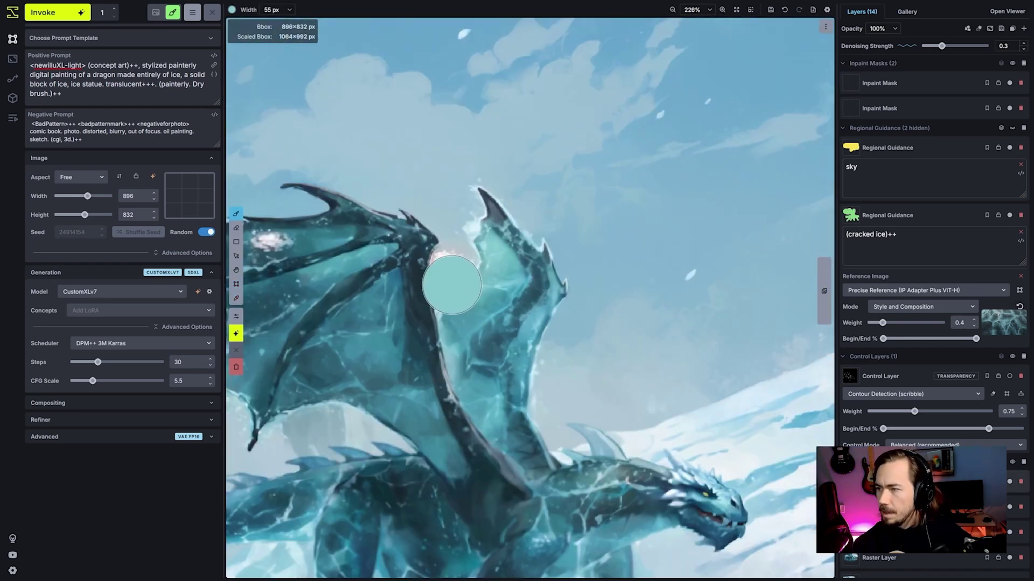
pyautogui.scroll(-3, 464, 285)
pyautogui.scroll(8, 463, 284)
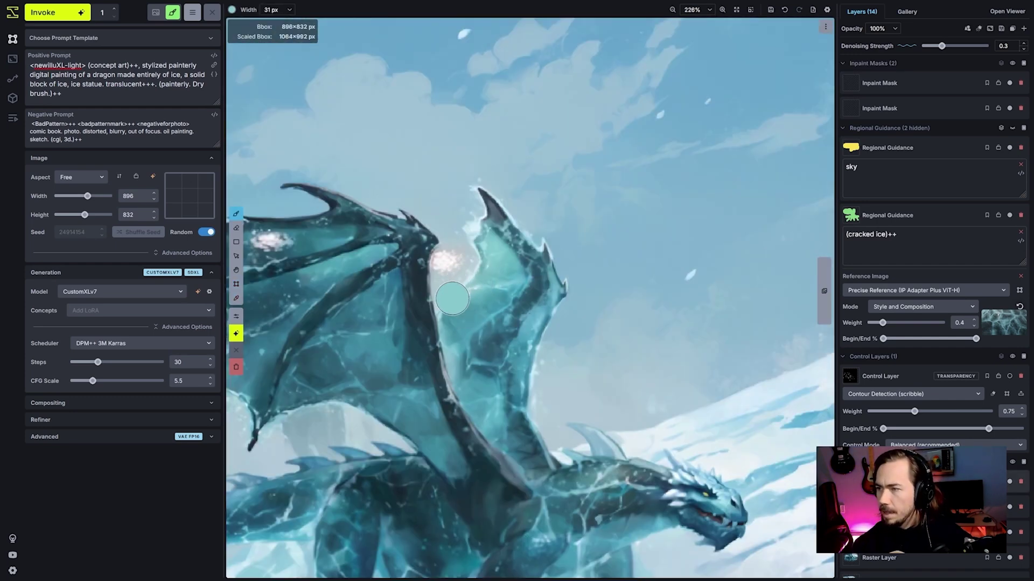
pyautogui.moveTo(452, 297)
pyautogui.mouseDown()
pyautogui.moveTo(451, 255)
pyautogui.moveTo(459, 273)
pyautogui.moveTo(470, 267)
pyautogui.moveTo(468, 242)
pyautogui.moveTo(497, 261)
pyautogui.moveTo(505, 236)
pyautogui.moveTo(475, 225)
pyautogui.mouseUp()
pyautogui.keyDown('alt'); pyautogui.click(502, 233); pyautogui.keyUp('alt')
pyautogui.scroll(8, 479, 227)
# Enable the control layer, disable its transparency effect, and draw a 1 px white line bridging the gap between the two wing tops.
pyautogui.click(1009, 375)
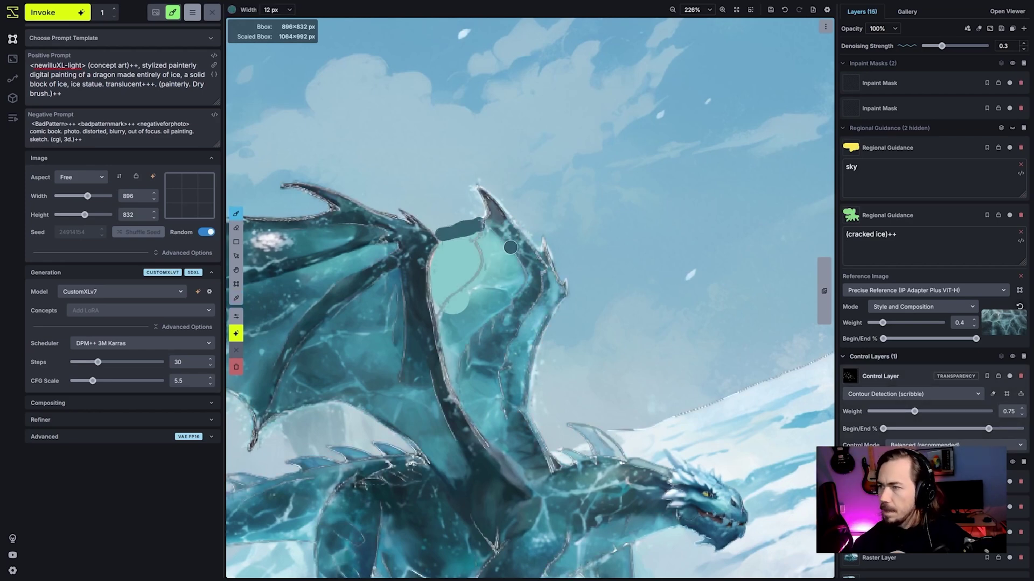
pyautogui.rightClick(900, 380)
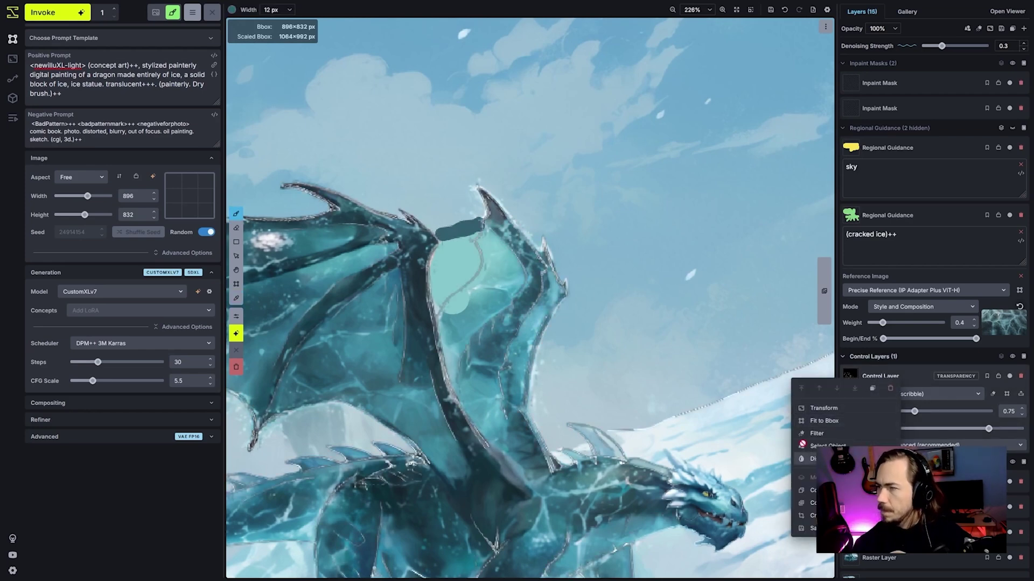
pyautogui.click(888, 457)
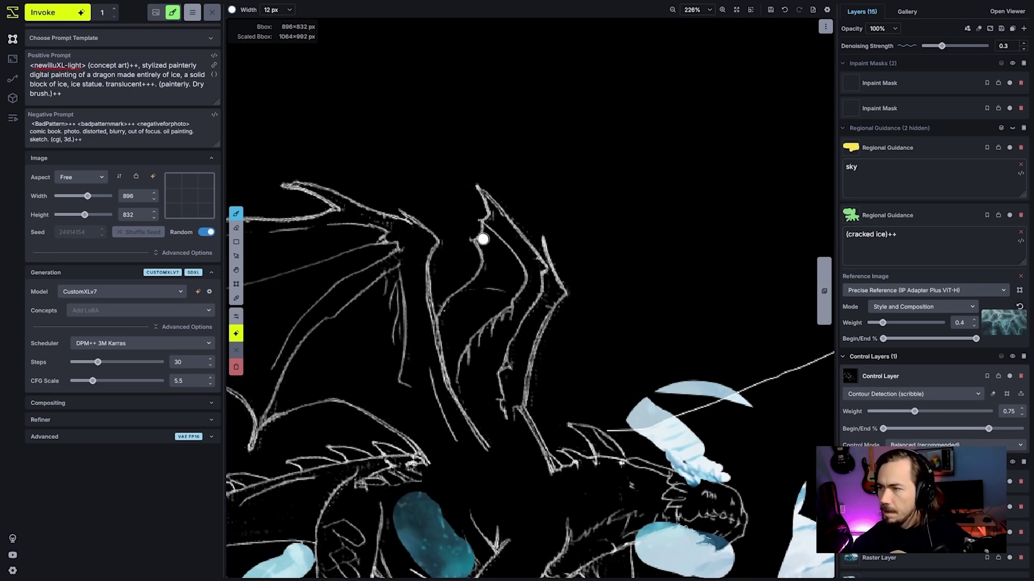
pyautogui.scroll(10, 483, 239)
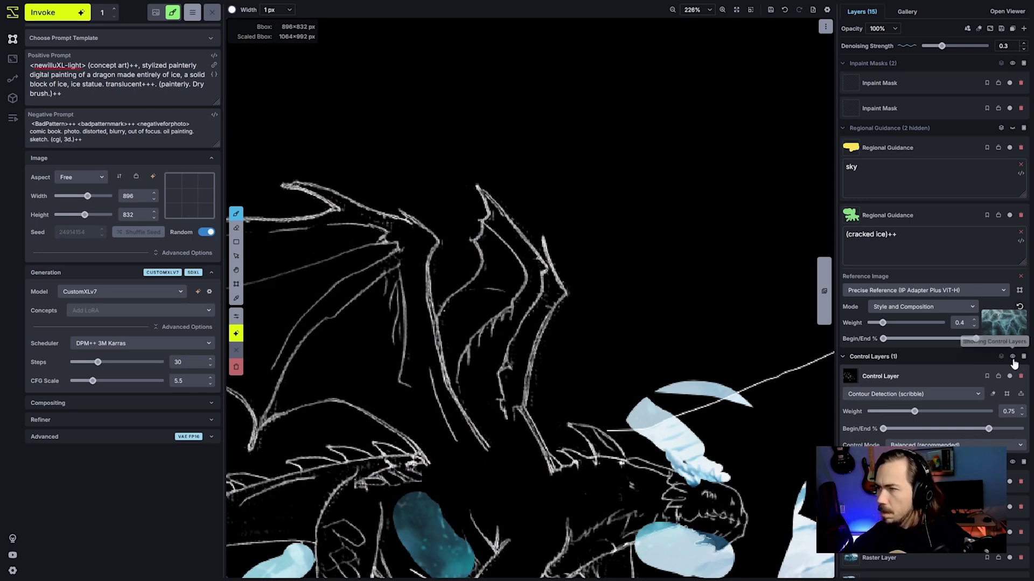
pyautogui.click(1011, 357)
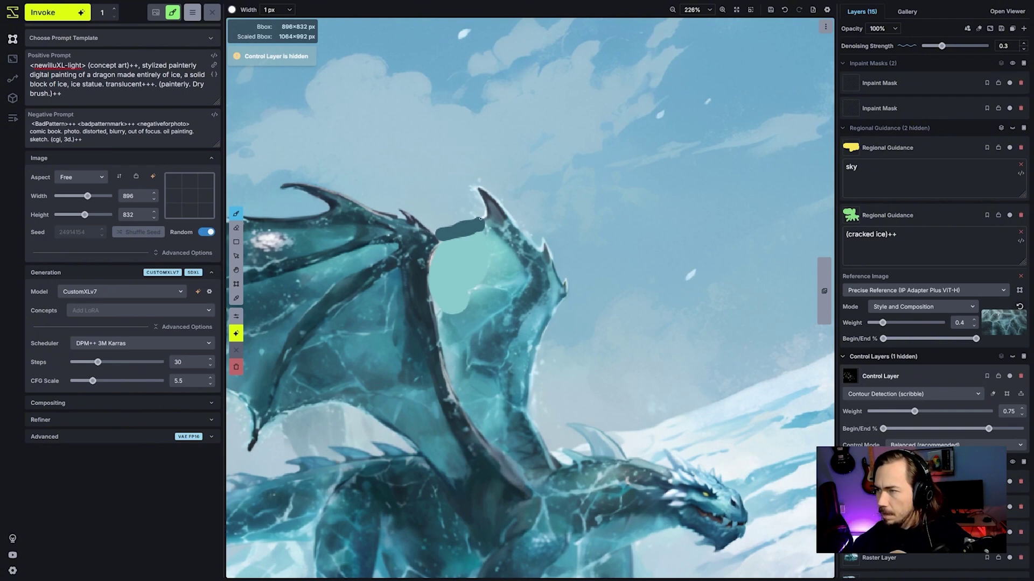
pyautogui.click(1011, 356)
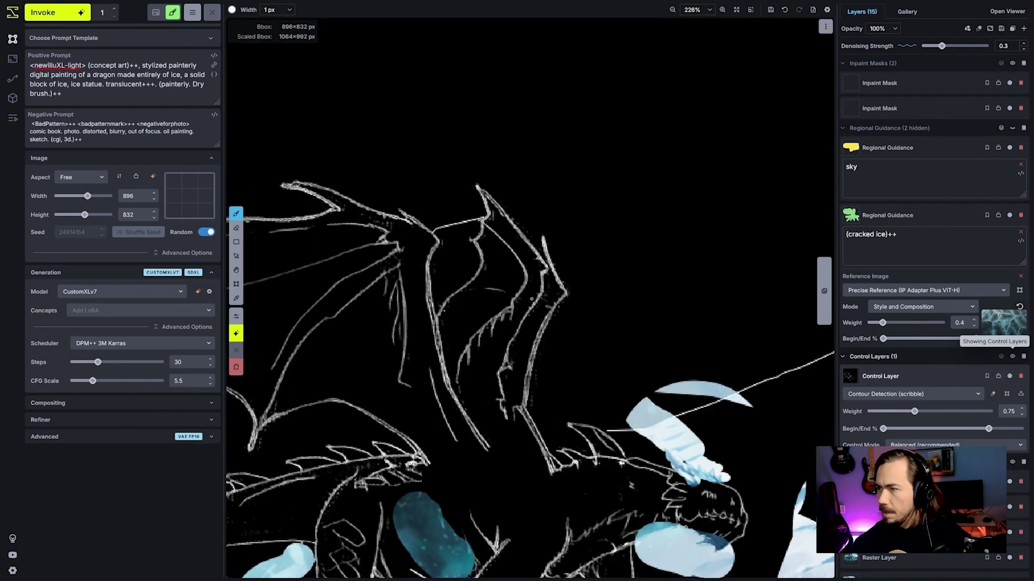
pyautogui.scroll(-5, 746, 406)
pyautogui.scroll(2, 664, 401)
pyautogui.press('h')
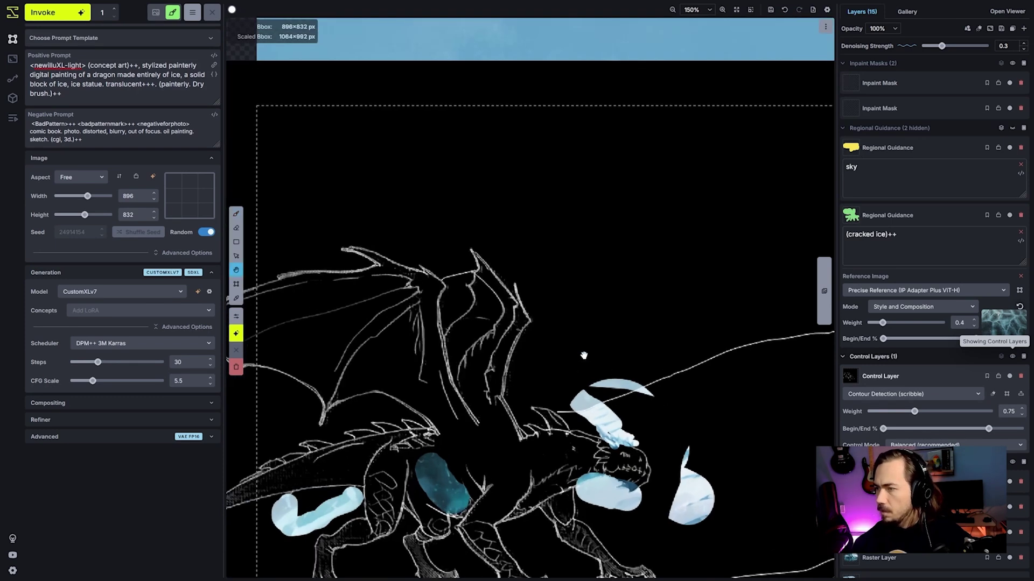
# Paint a dark teal diagonal across the far wing's membrane with a 12 px brush and regenerate the masked wing at denoising strength 0.4.
pyautogui.moveTo(479, 193); pyautogui.dragTo(419, 272)
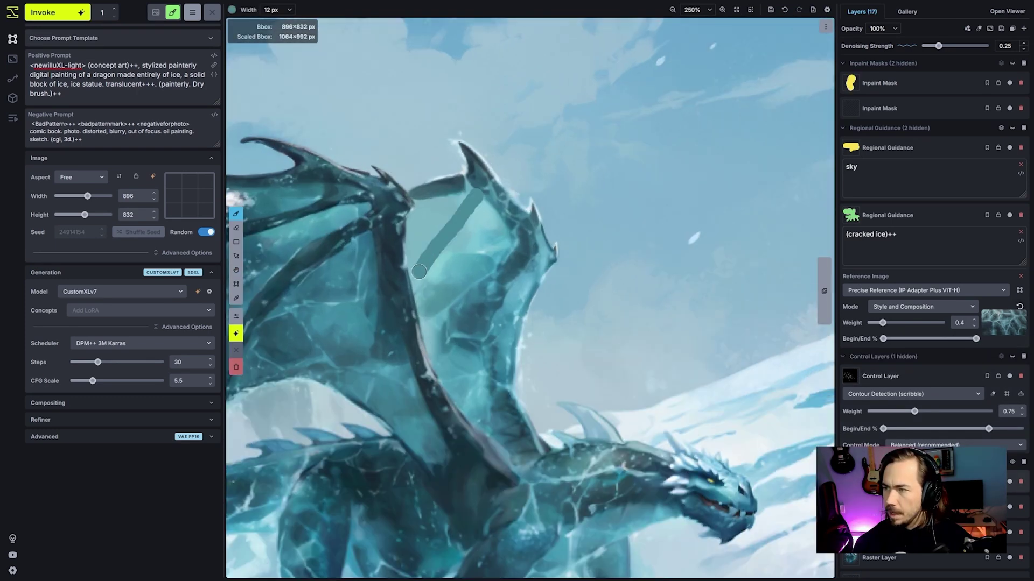
pyautogui.scroll(-3, 396, 244)
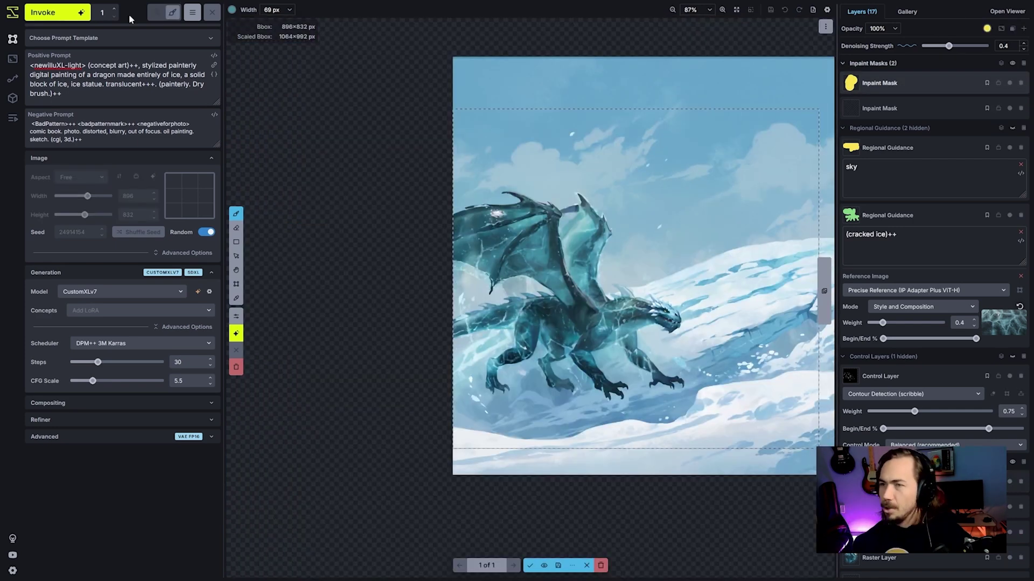
pyautogui.click(66, 12)
pyautogui.scroll(-3, 660, 267)
pyautogui.moveTo(669, 269); pyautogui.dragTo(614, 280)
pyautogui.scroll(3, 648, 273)
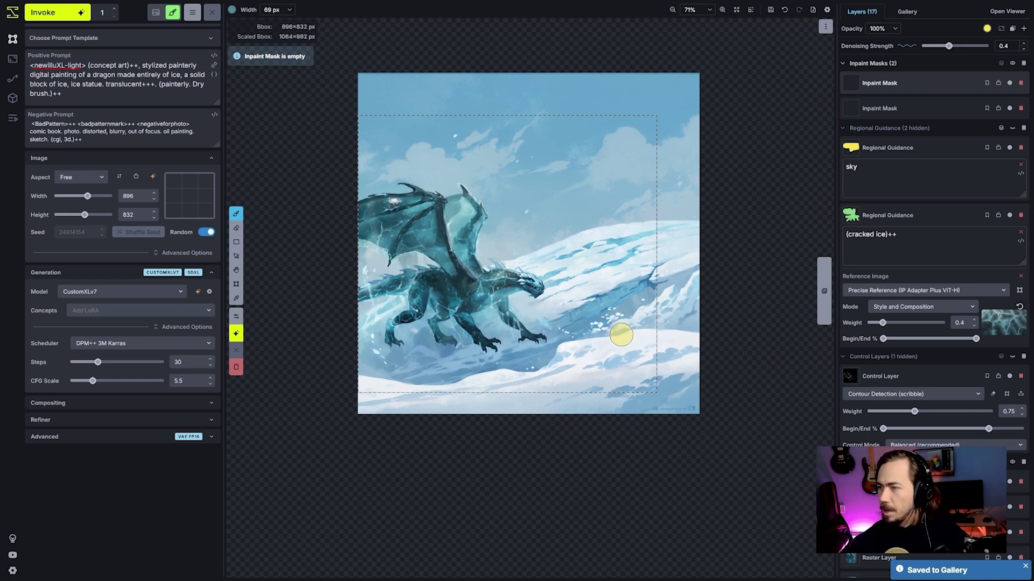
# Disable the control layer and paint a semi-transparent dark blue shadow on the snow beneath the dragon with a 116 px brush.
pyautogui.click(1010, 377)
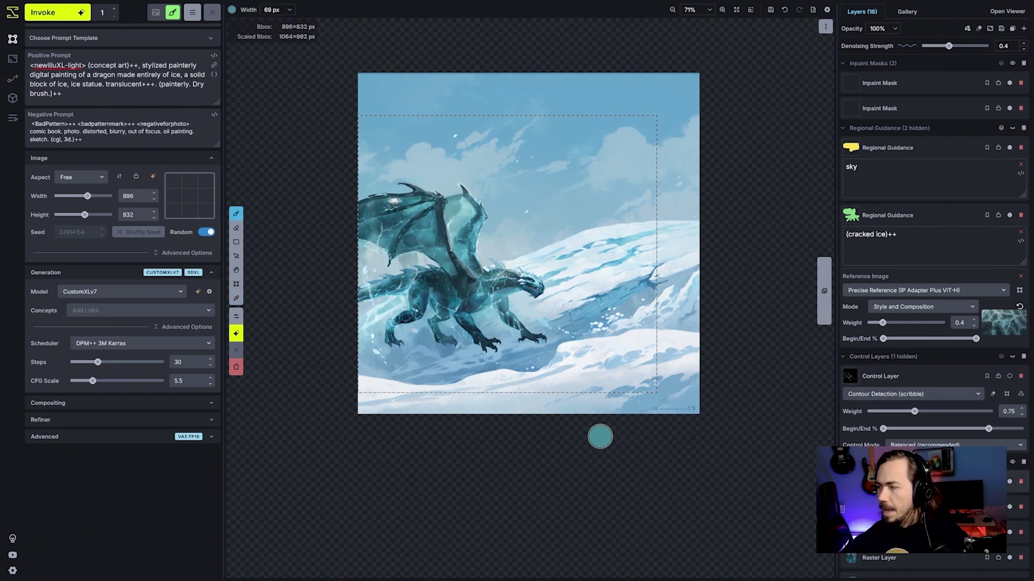
pyautogui.click(232, 10)
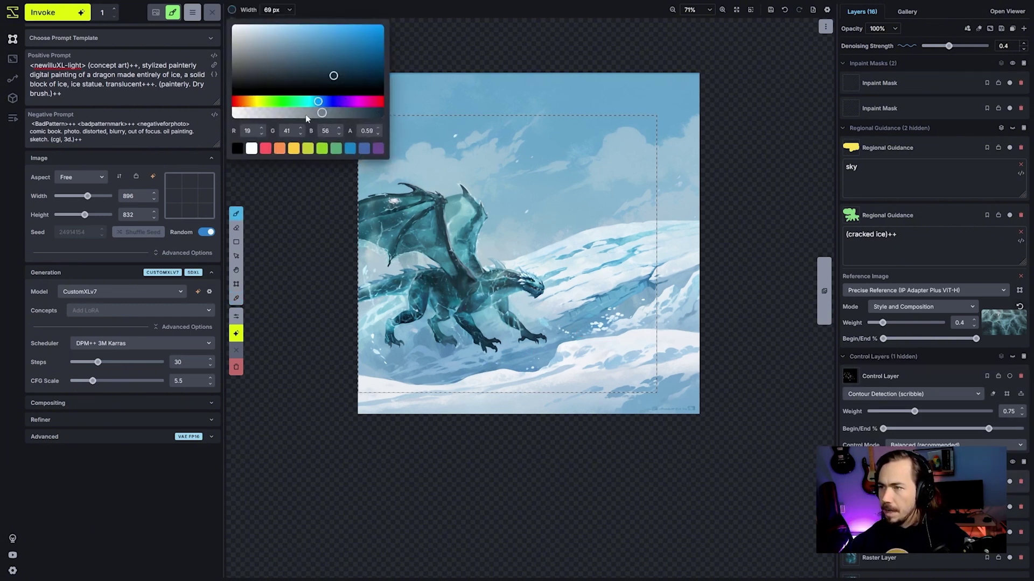
pyautogui.scroll(-2, 437, 382)
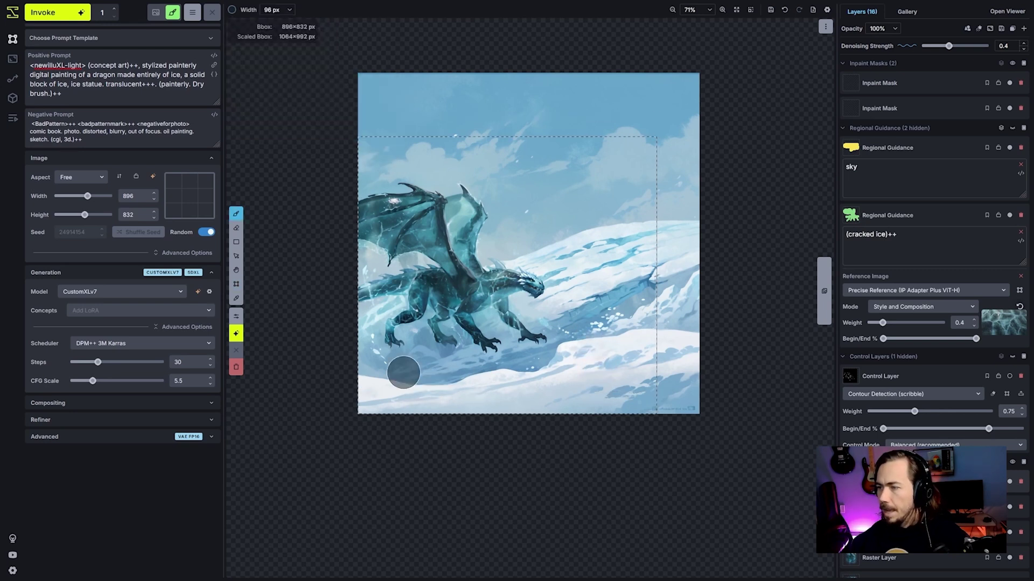
pyautogui.scroll(-1, 389, 369)
pyautogui.moveTo(377, 370); pyautogui.dragTo(499, 367)
pyautogui.hotkey('ctrl', 'z')
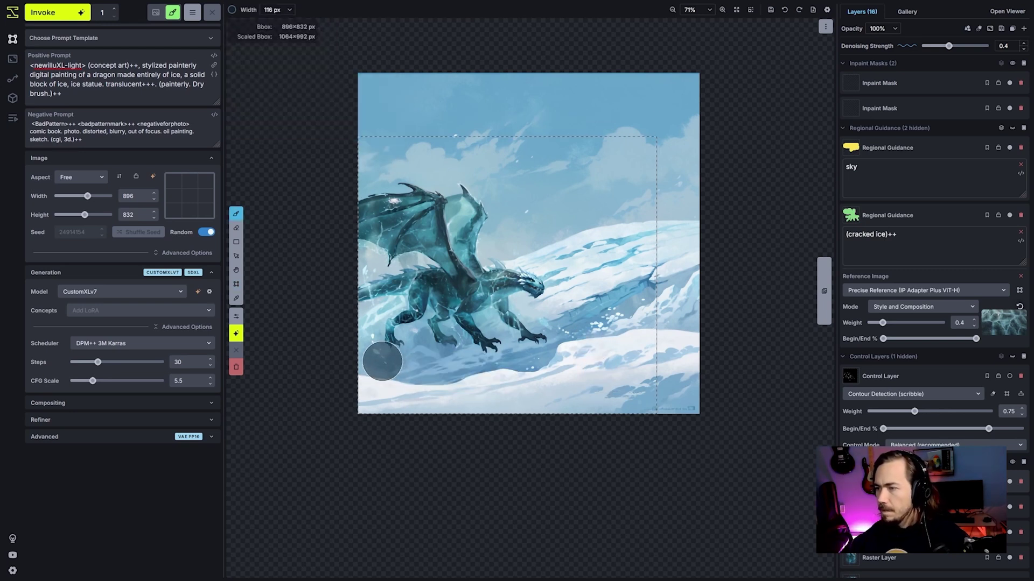
pyautogui.moveTo(383, 364)
pyautogui.mouseDown()
pyautogui.moveTo(429, 368)
pyautogui.moveTo(421, 382)
pyautogui.moveTo(392, 385)
pyautogui.mouseUp()
pyautogui.moveTo(414, 389)
pyautogui.mouseDown()
pyautogui.moveTo(383, 392)
pyautogui.moveTo(502, 401)
pyautogui.mouseUp()
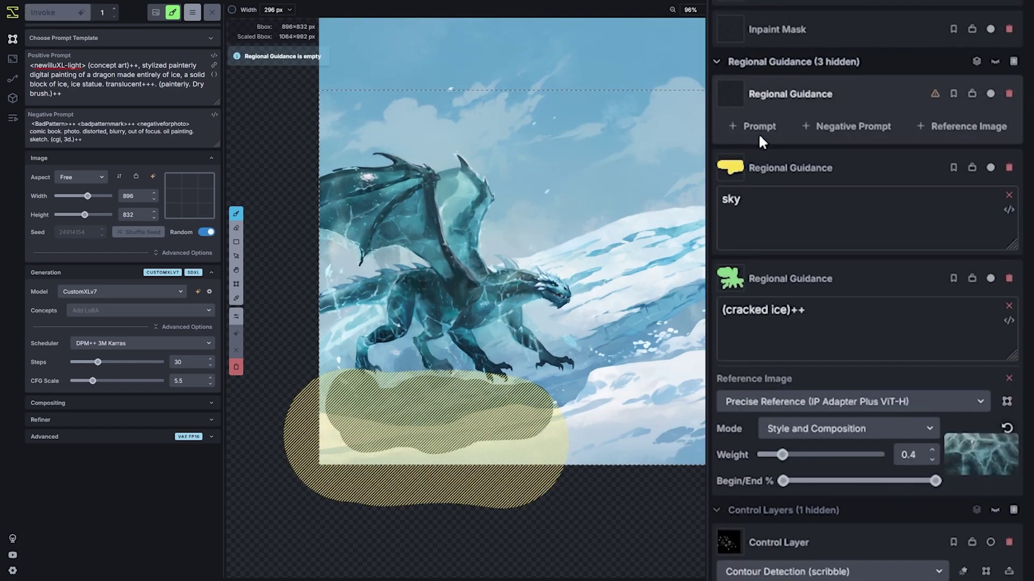
# Add the regional prompt shadow+++ over the ground beneath the dragon, generate at denoising strength 0.65, and discard the result.
pyautogui.click(758, 128)
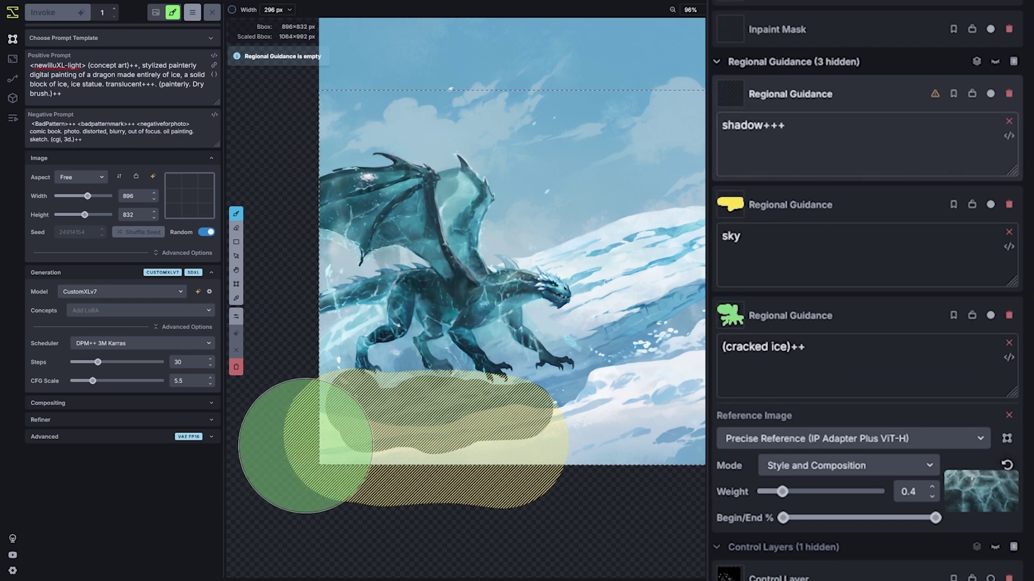
pyautogui.click(508, 444)
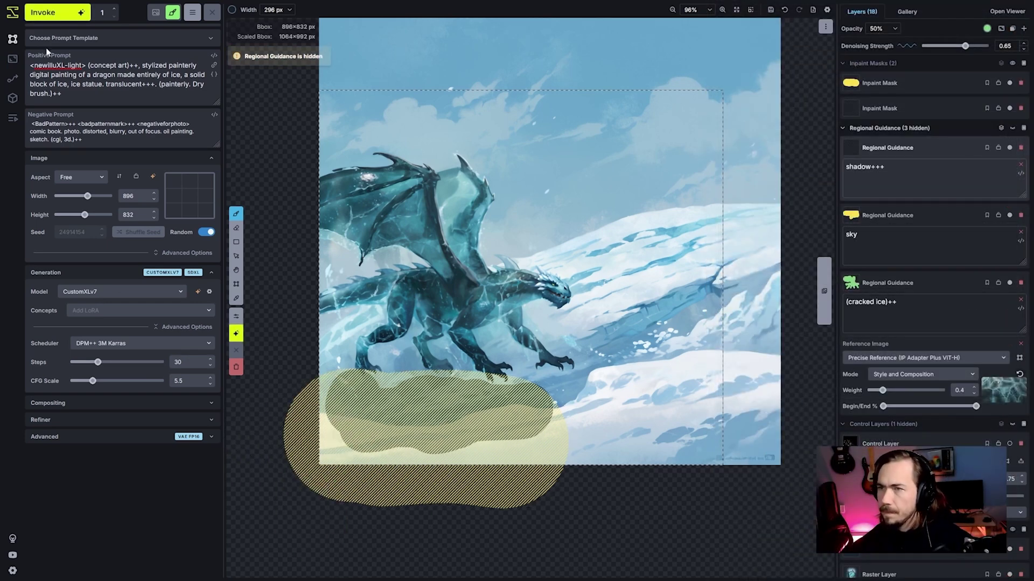
pyautogui.hotkey('ctrl', 'Return')
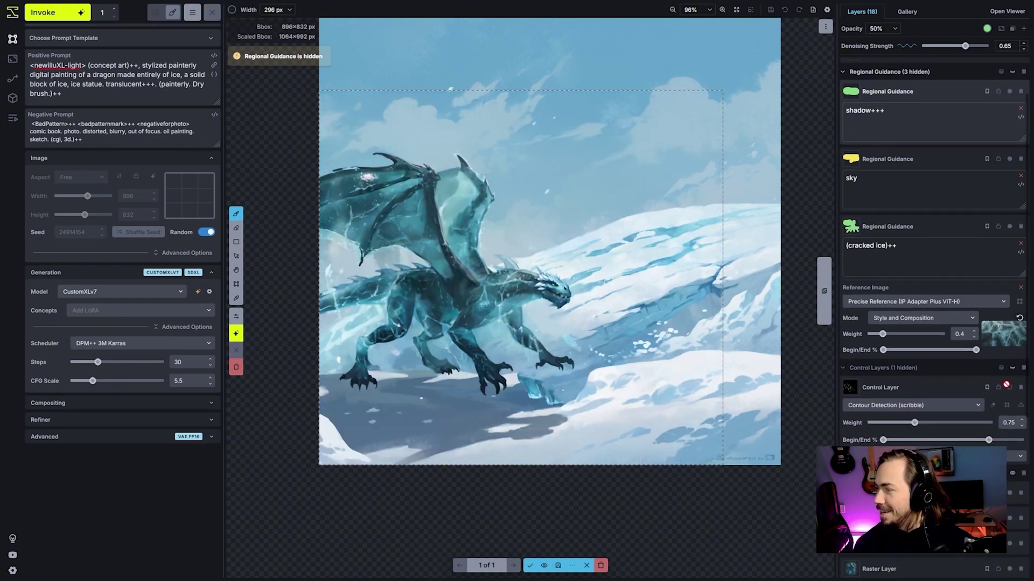
pyautogui.press('Return')
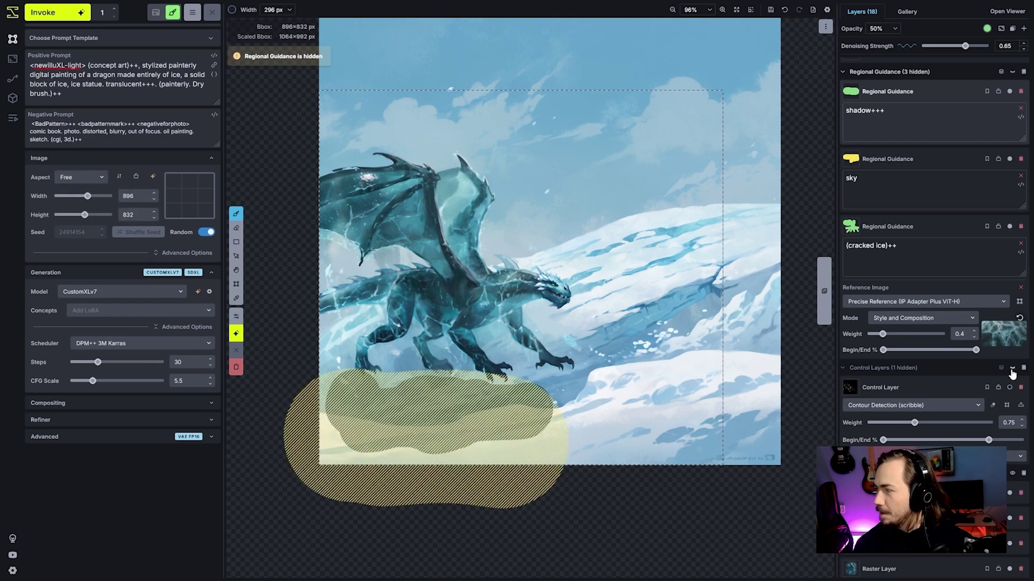
# Enable and duplicate the control layer, and transform the copy into a vertically flipped, squashed reflection beneath the dragon's feet.
pyautogui.click(1009, 388)
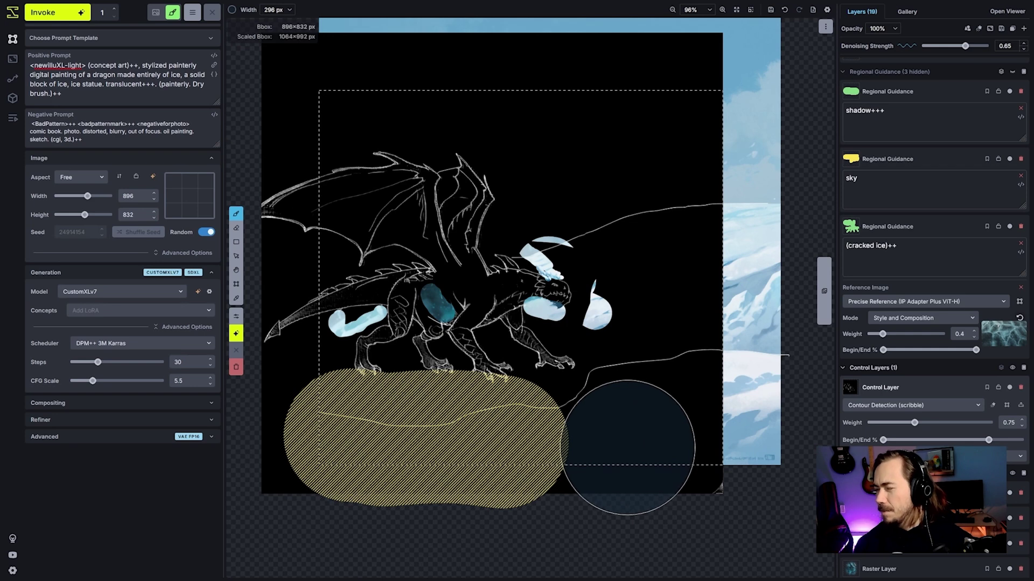
pyautogui.scroll(-2, 681, 447)
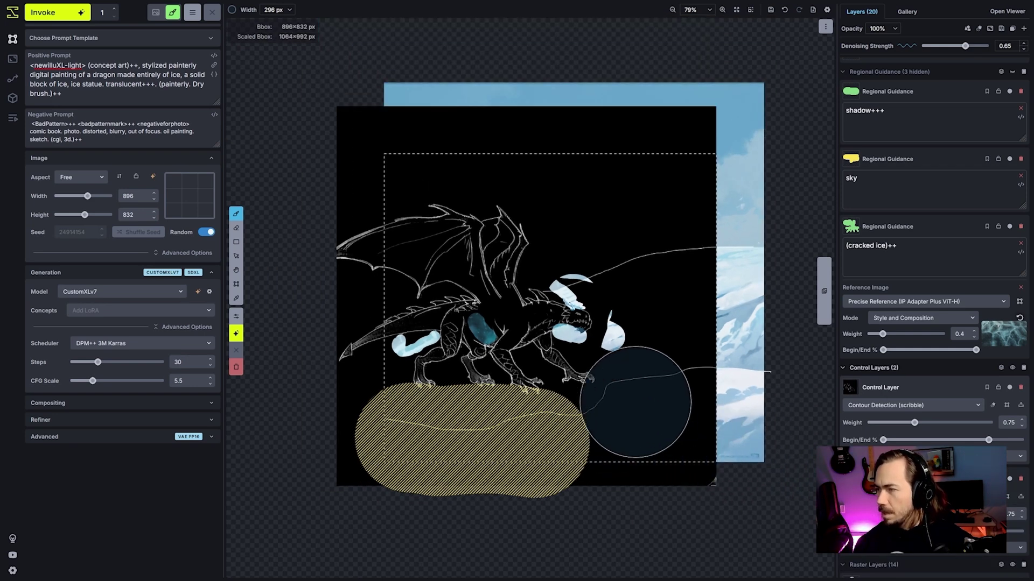
pyautogui.hotkey('shift', 't')
pyautogui.moveTo(554, 102); pyautogui.dragTo(554, 462)
pyautogui.moveTo(554, 580); pyautogui.dragTo(554, 572)
pyautogui.moveTo(560, 493); pyautogui.dragTo(560, 390)
pyautogui.moveTo(553, 384); pyautogui.dragTo(554, 311)
pyautogui.moveTo(572, 432); pyautogui.dragTo(568, 370)
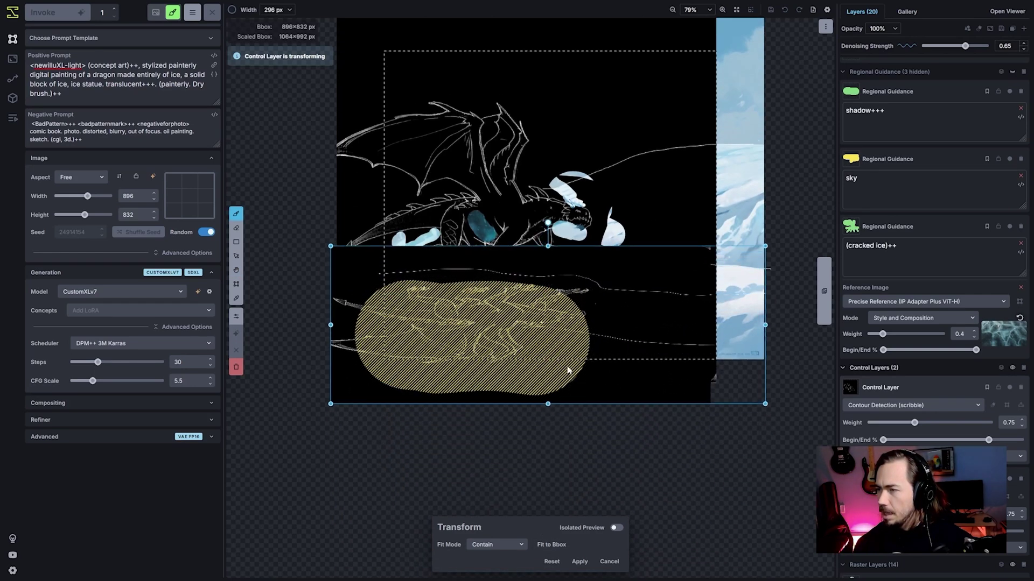
pyautogui.click(575, 562)
pyautogui.scroll(1, 1012, 107)
# Hide the inpaint masks, lower the flipped control layer's opacity to 53%, and switch to a 41 px eraser.
pyautogui.click(1012, 63)
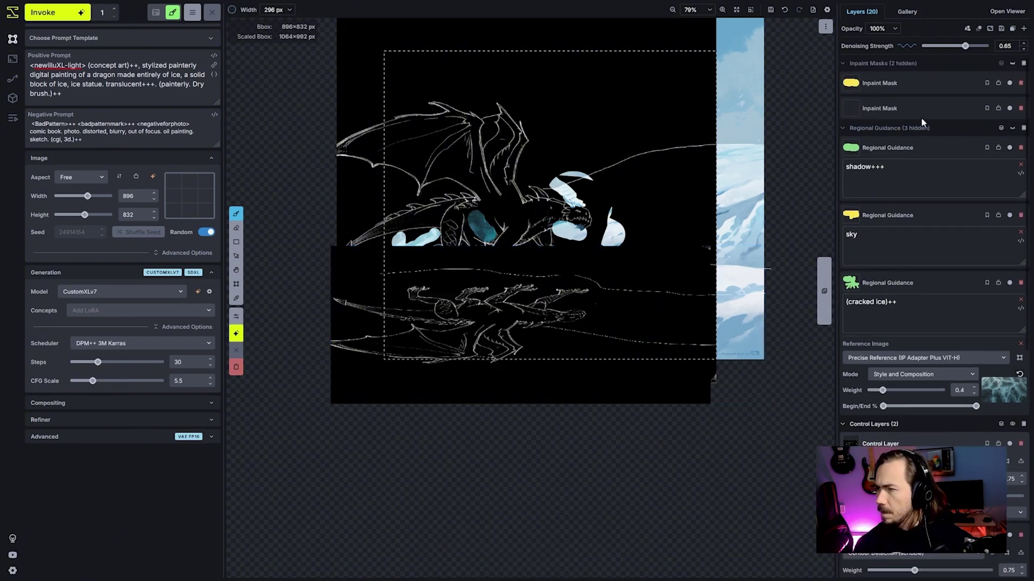
pyautogui.scroll(1, 546, 280)
pyautogui.scroll(2, 546, 279)
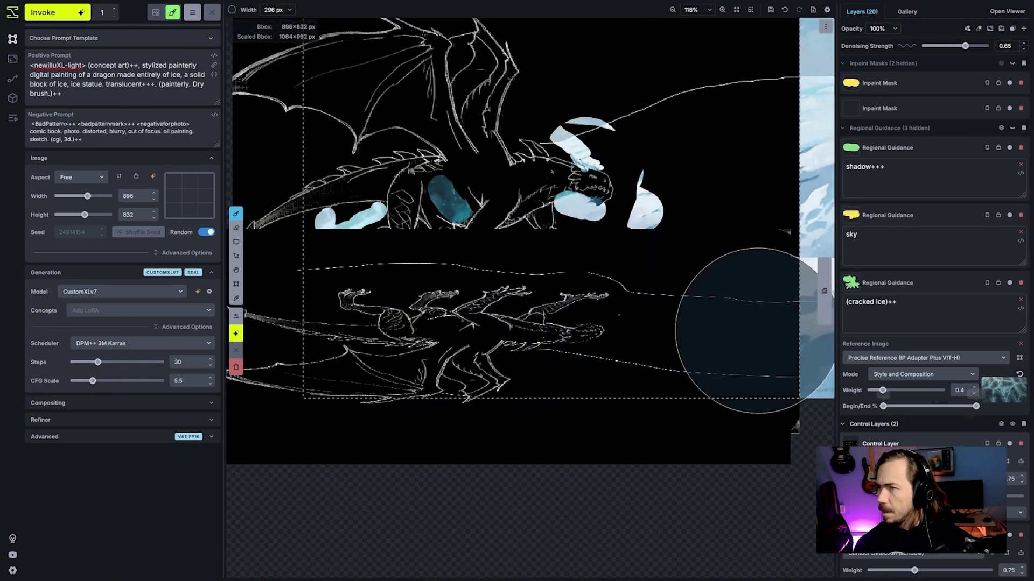
pyautogui.click(894, 28)
pyautogui.moveTo(924, 44); pyautogui.dragTo(884, 51)
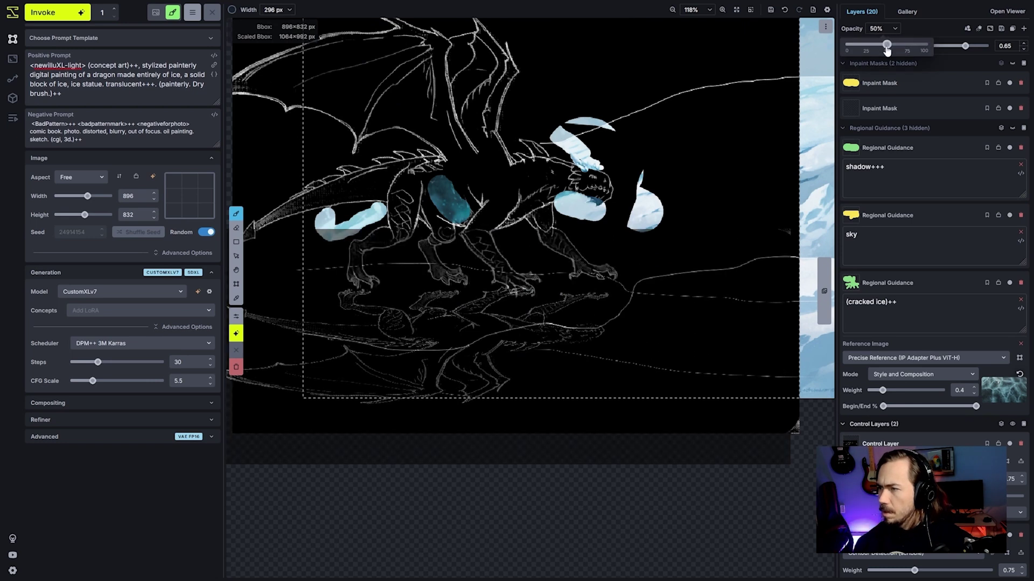
pyautogui.press('e')
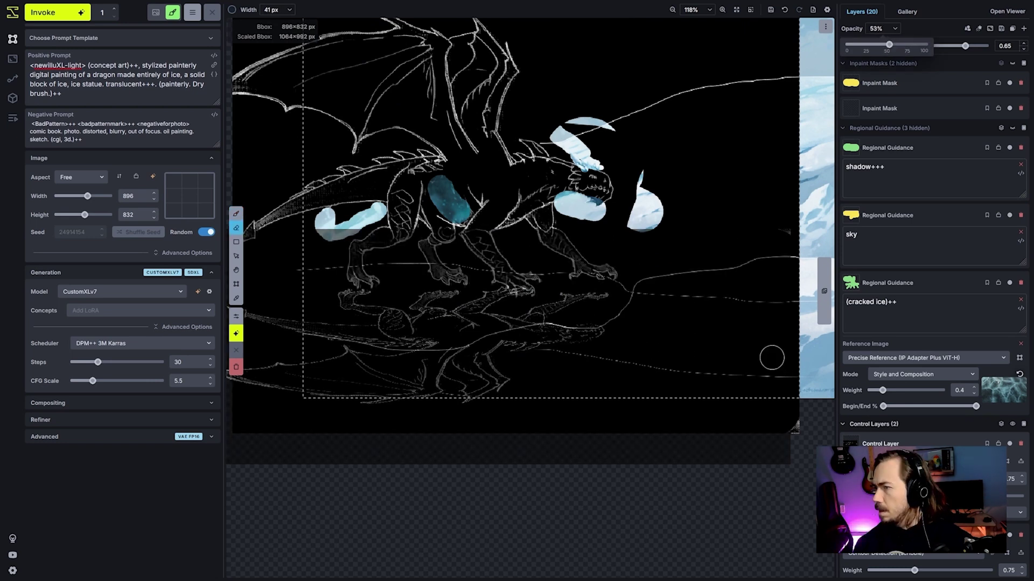
# Restore the flipped control layer's opacity to 100% and erase the ground contour lines around the reflection with a 67 px eraser.
pyautogui.click(922, 444)
pyautogui.click(895, 30)
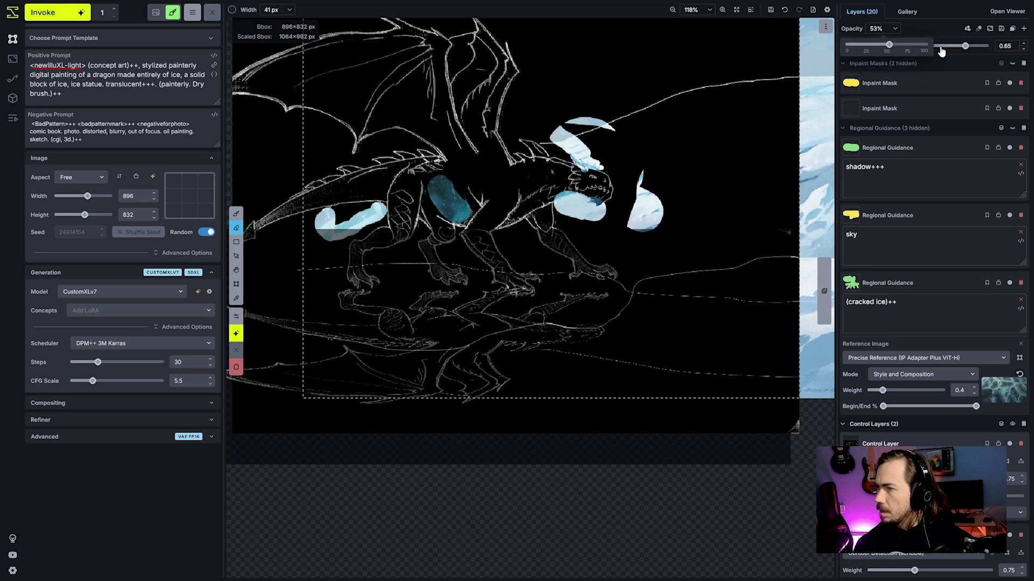
pyautogui.moveTo(889, 45); pyautogui.dragTo(998, 44)
pyautogui.keyDown('ctrl'); pyautogui.scroll(-5, 339, 274); pyautogui.keyUp('ctrl')
pyautogui.click(313, 268)
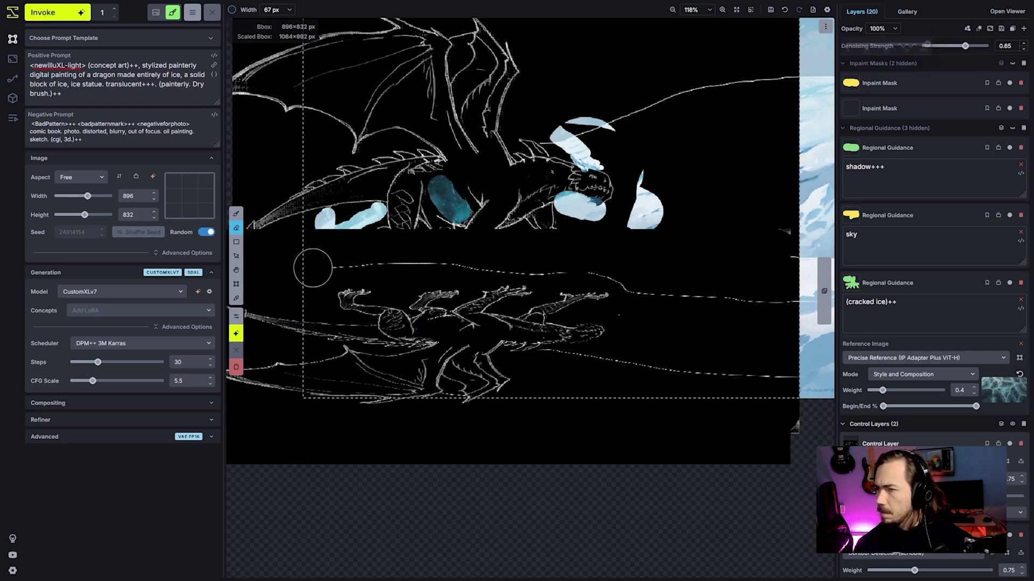
pyautogui.moveTo(313, 268)
pyautogui.mouseDown()
pyautogui.moveTo(527, 259)
pyautogui.moveTo(639, 286)
pyautogui.moveTo(805, 295)
pyautogui.moveTo(776, 387)
pyautogui.moveTo(557, 366)
pyautogui.mouseUp()
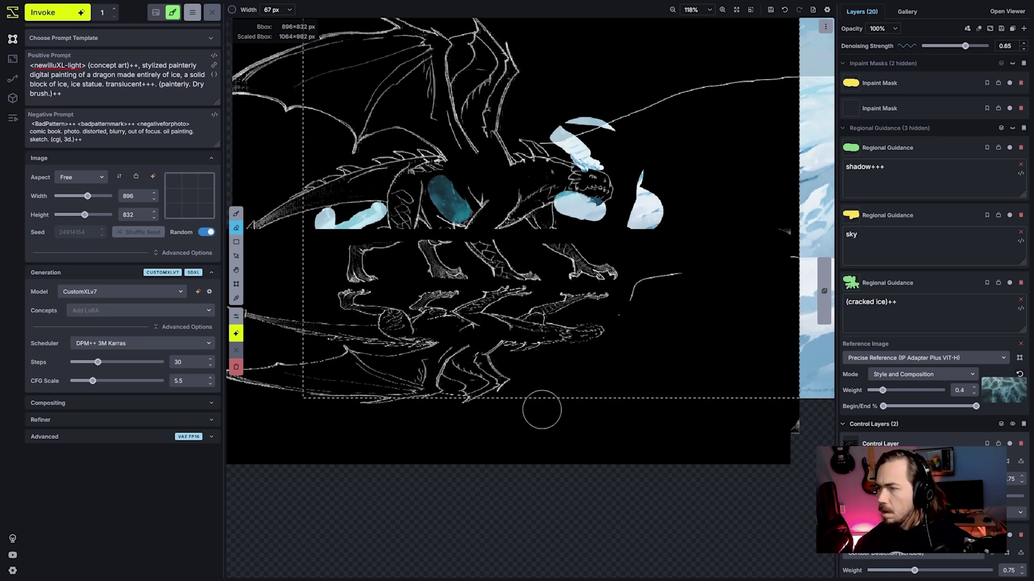
# Nudge the reflection into place, disable its layer, and erase the ground line from the original control layer with a 171 px eraser.
pyautogui.press('v')
pyautogui.moveTo(492, 328); pyautogui.dragTo(494, 325)
pyautogui.click(1010, 445)
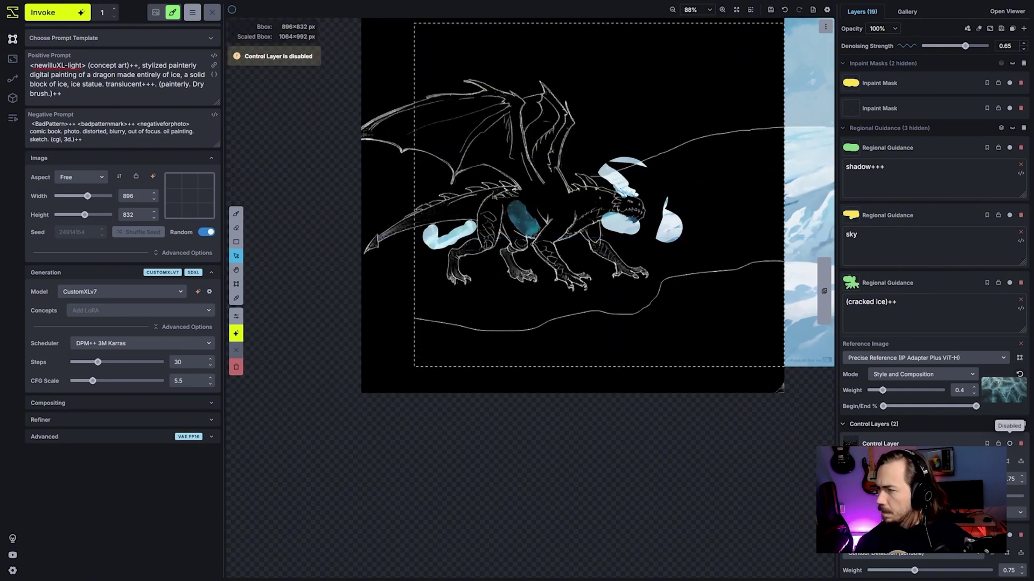
pyautogui.press('e')
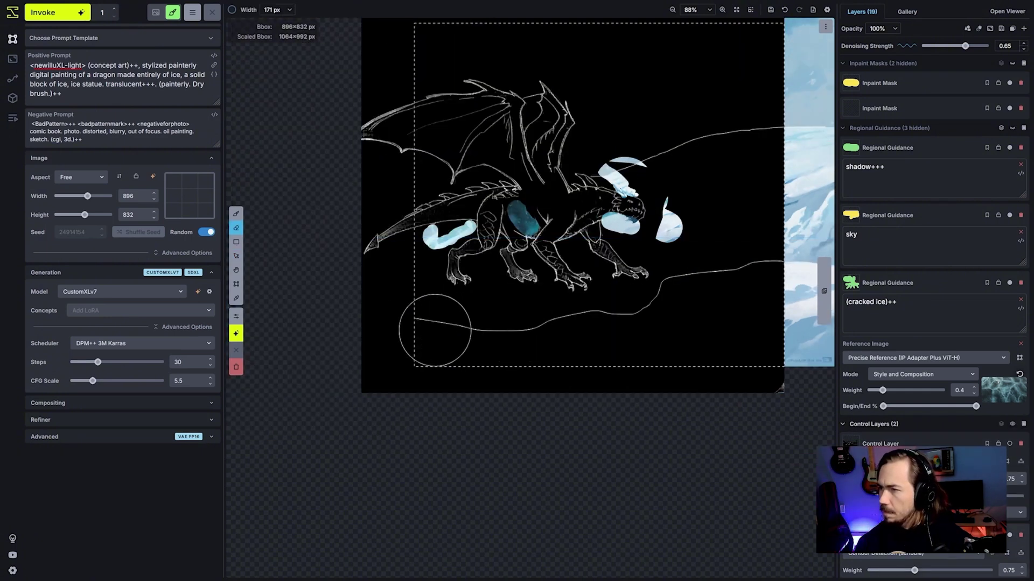
pyautogui.moveTo(435, 330)
pyautogui.mouseDown()
pyautogui.moveTo(538, 342)
pyautogui.moveTo(630, 331)
pyautogui.moveTo(694, 314)
pyautogui.moveTo(753, 280)
pyautogui.mouseUp()
# Merge the two control layers into one using the Contour Detection (scribble) model, unfiltered, and enable its transparency effect.
pyautogui.rightClick(955, 441)
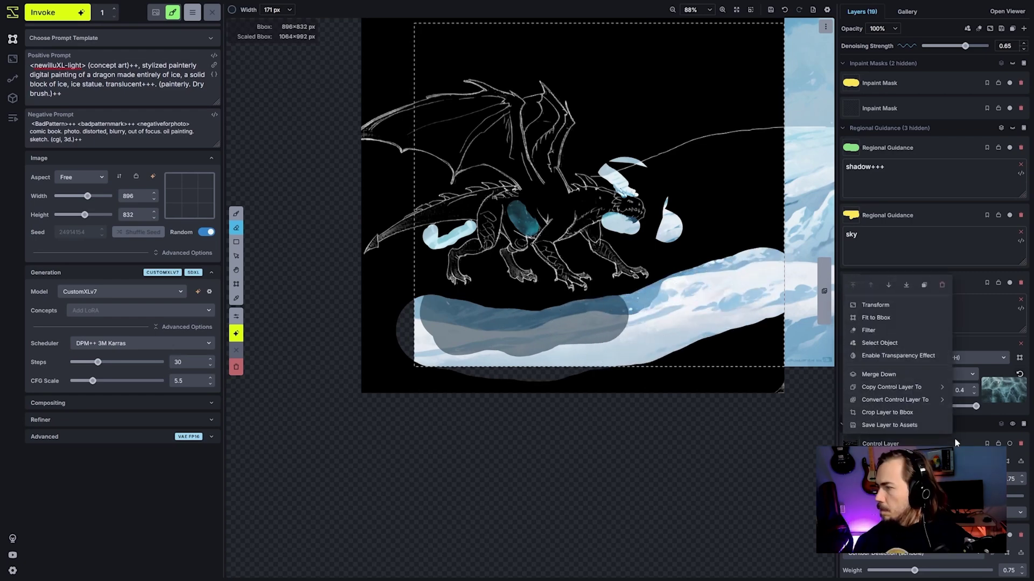
pyautogui.click(861, 374)
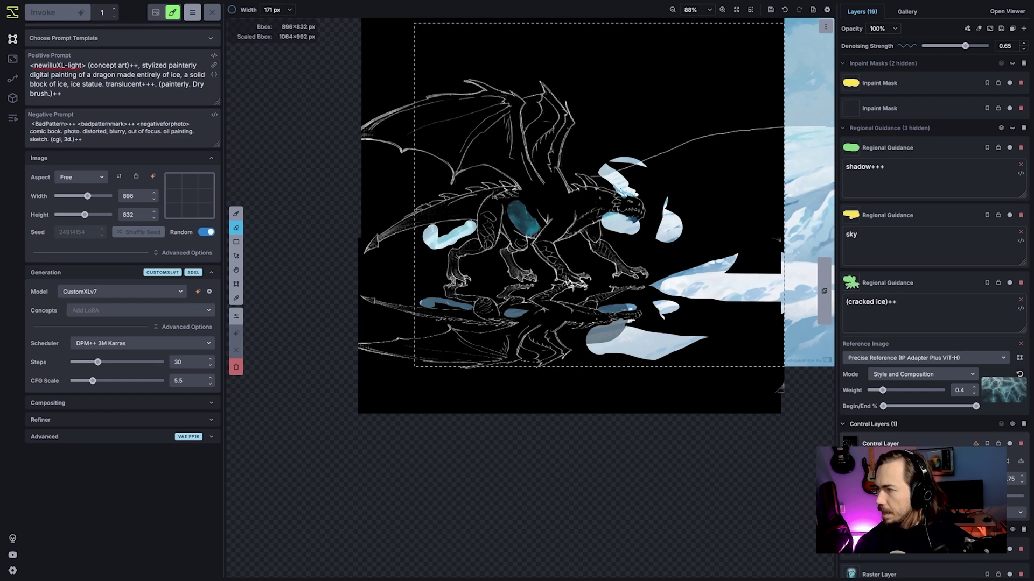
pyautogui.click(915, 461)
pyautogui.click(875, 560)
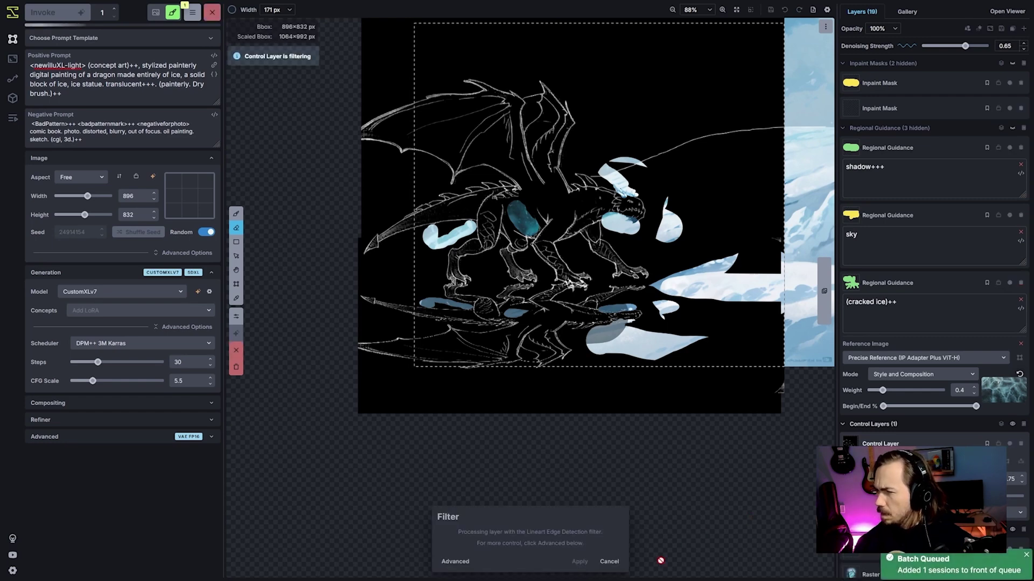
pyautogui.click(612, 562)
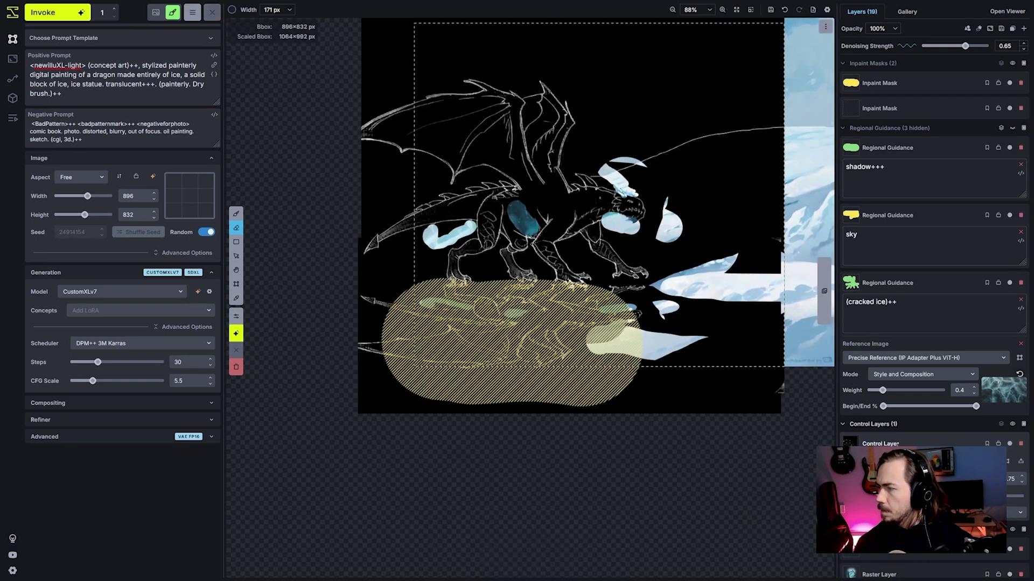
pyautogui.rightClick(895, 445)
pyautogui.click(841, 370)
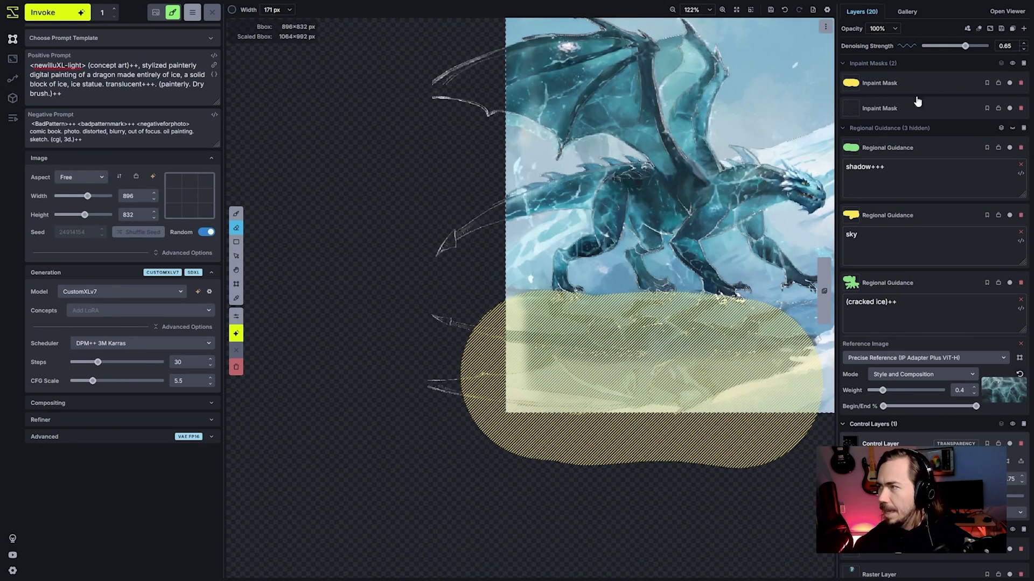
# Hide the inpaint masks and paint semi-transparent light patches over the reflection on the ground with a 36 px brush.
pyautogui.click(1016, 65)
pyautogui.press('b')
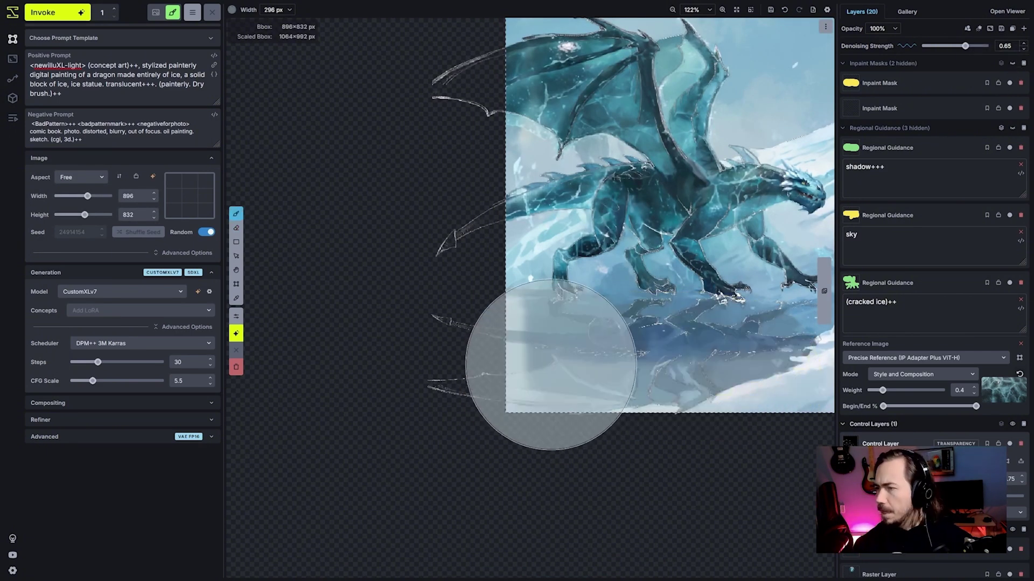
pyautogui.press('[')
pyautogui.press('[')
pyautogui.press('[')
pyautogui.press('[')
pyautogui.press('[')
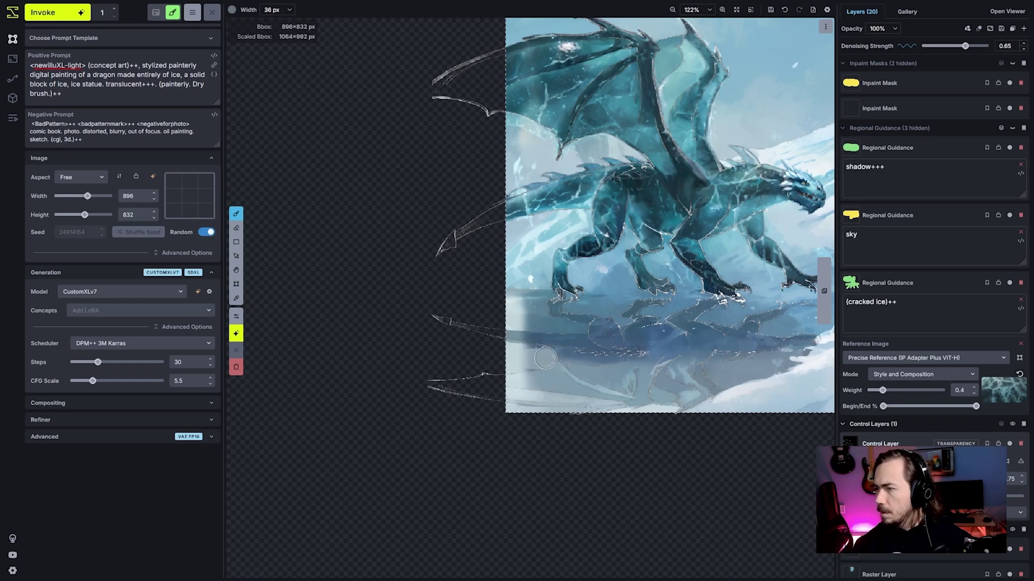
pyautogui.moveTo(546, 358); pyautogui.dragTo(531, 359)
pyautogui.moveTo(563, 322); pyautogui.dragTo(593, 307)
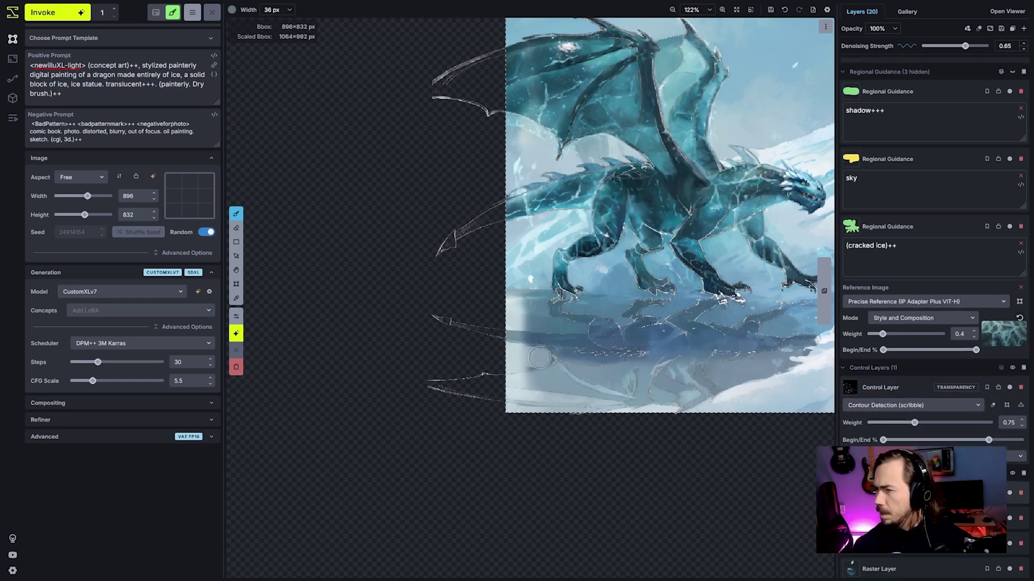
pyautogui.moveTo(538, 326); pyautogui.dragTo(570, 329)
pyautogui.moveTo(557, 357); pyautogui.dragTo(611, 362)
pyautogui.moveTo(666, 308); pyautogui.dragTo(677, 309)
pyautogui.moveTo(716, 313); pyautogui.dragTo(791, 331)
pyautogui.moveTo(595, 304); pyautogui.dragTo(621, 309)
pyautogui.moveTo(557, 355); pyautogui.dragTo(608, 360)
pyautogui.moveTo(773, 371); pyautogui.dragTo(741, 376)
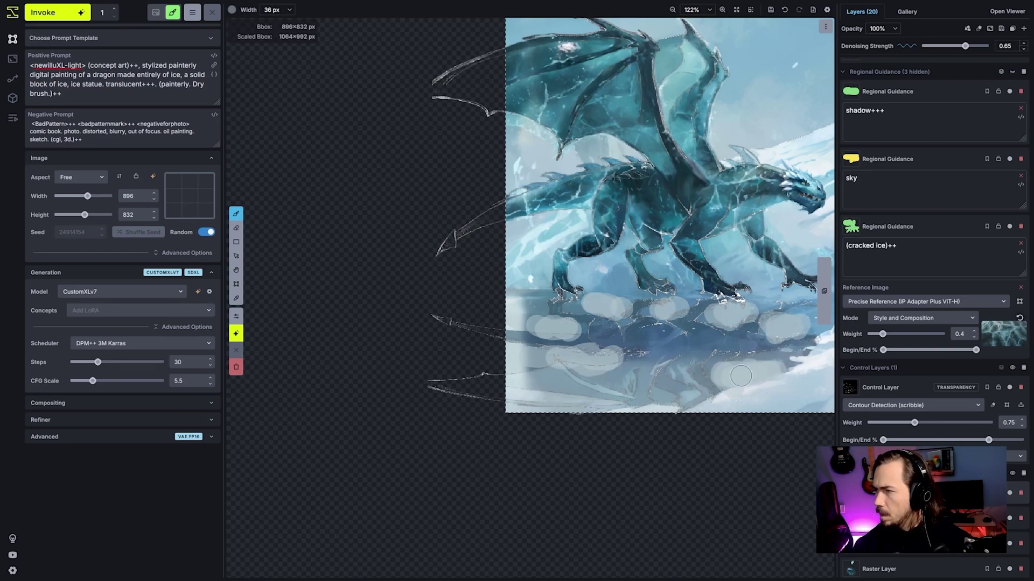
# Show the inpaint masks again, generate the masked ground reflection at denoising strength 0.65, and inspect the result.
pyautogui.scroll(2, 1002, 80)
pyautogui.click(1014, 64)
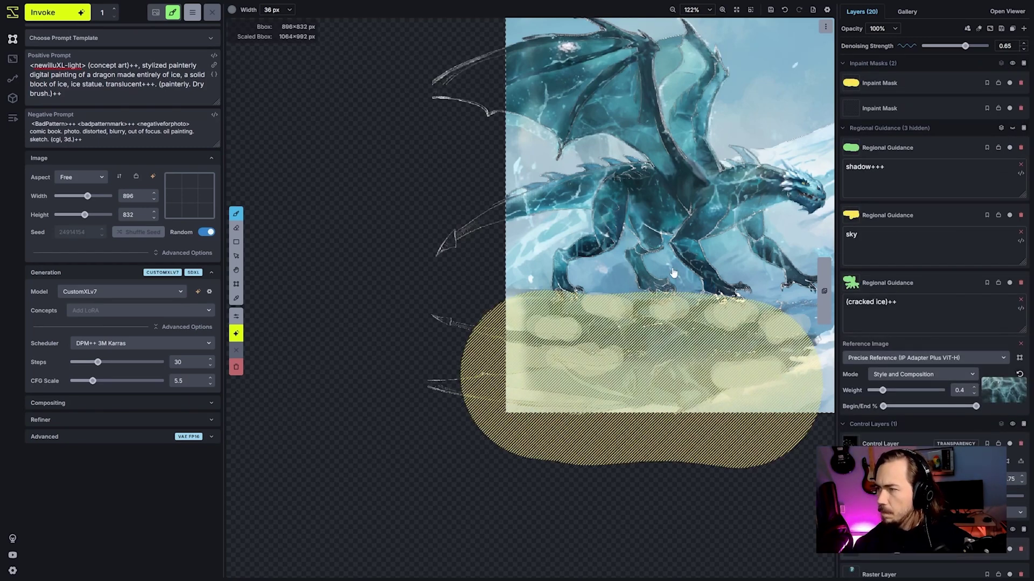
pyautogui.hotkey('ctrl', 'Return')
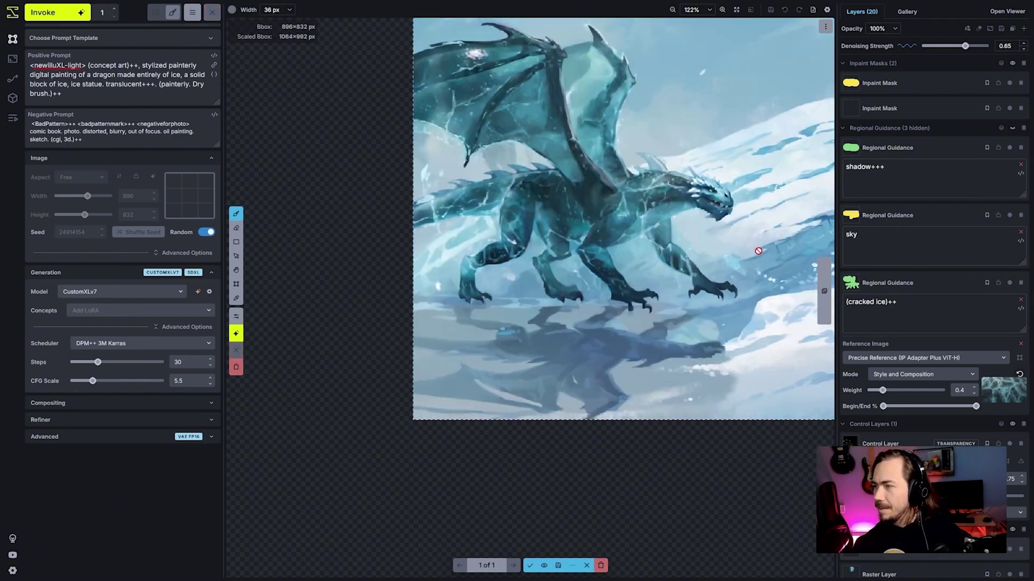
pyautogui.scroll(-3, 758, 251)
pyautogui.press('space')
pyautogui.moveTo(766, 280); pyautogui.dragTo(648, 305)
pyautogui.scroll(-2, 627, 346)
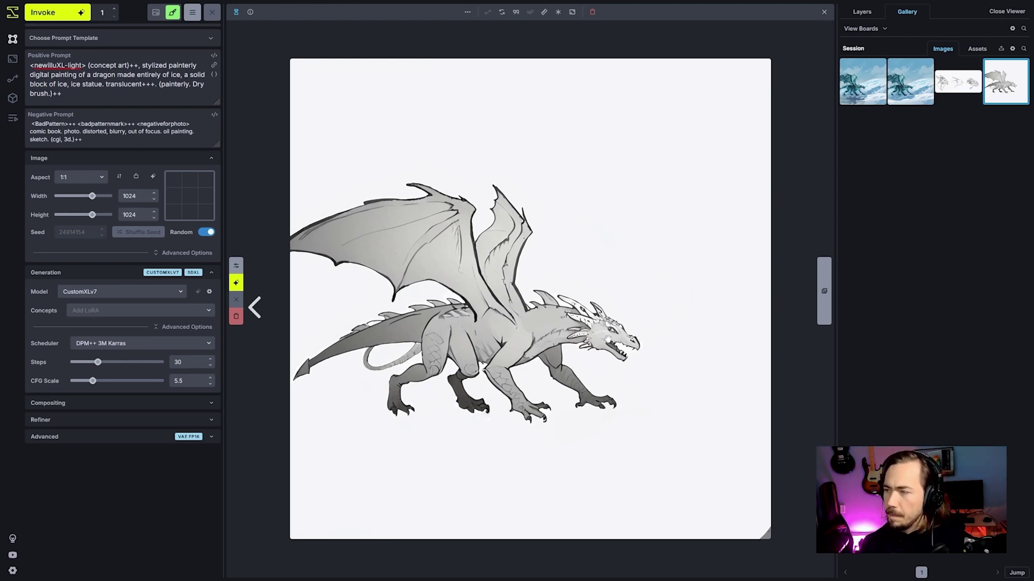
# Add the full-body dragon sketch and the dragon heads sheet to the empty canvas as Contour Detection (scribble) control layers.
pyautogui.click(823, 12)
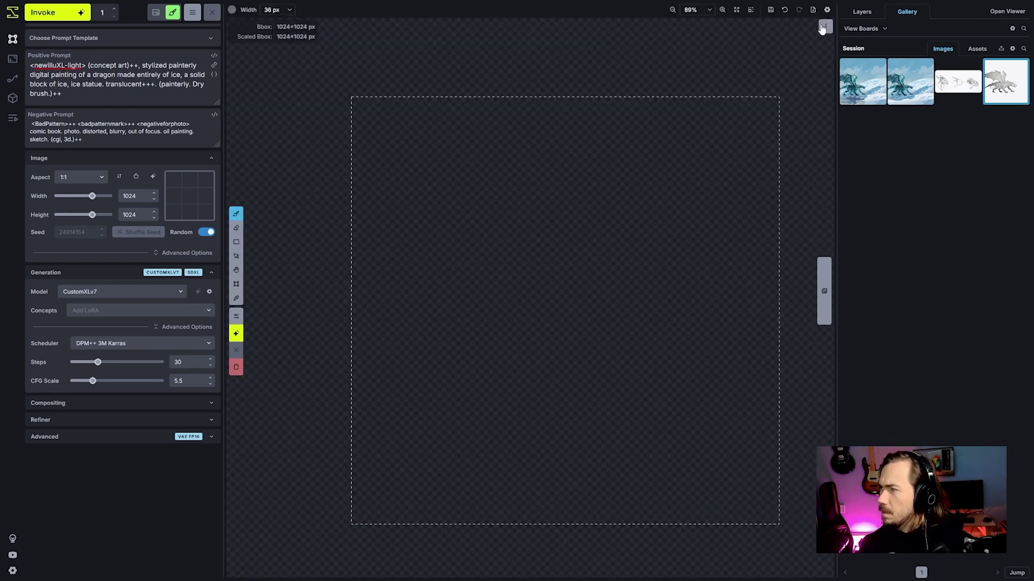
pyautogui.moveTo(1006, 86)
pyautogui.mouseDown()
pyautogui.moveTo(660, 224)
pyautogui.moveTo(452, 201)
pyautogui.moveTo(678, 161)
pyautogui.mouseUp()
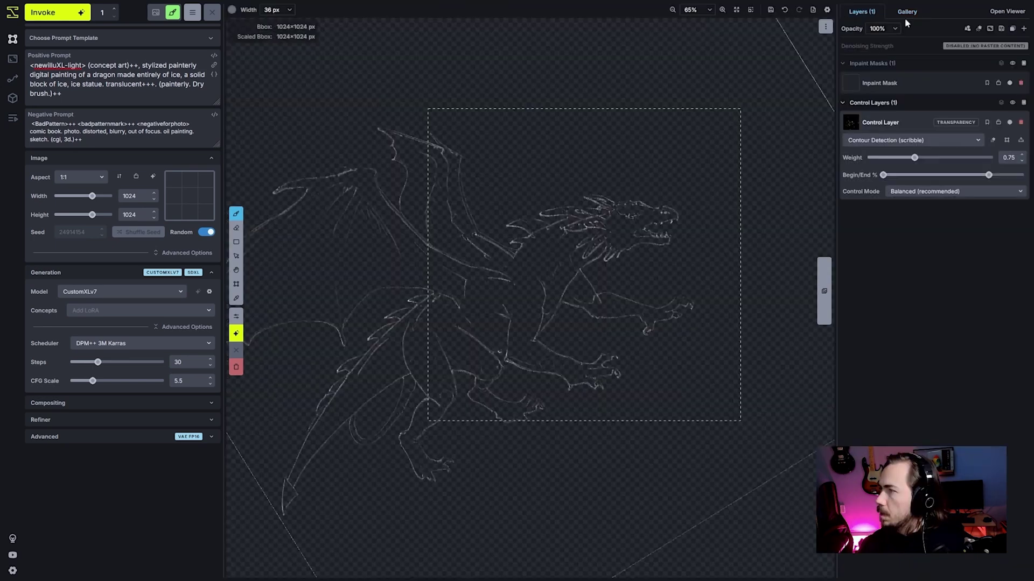
pyautogui.click(907, 13)
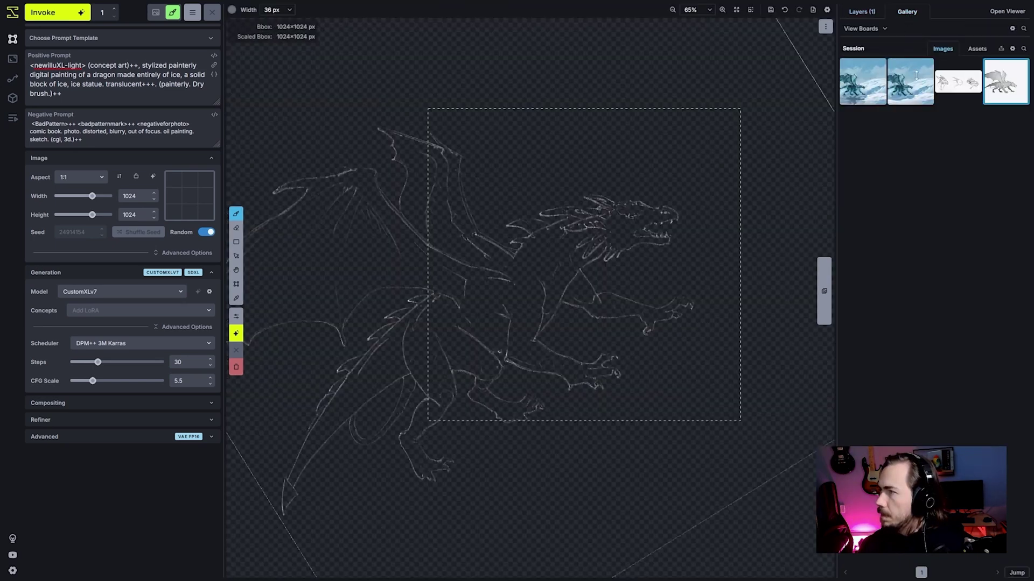
pyautogui.click(968, 95)
pyautogui.press('Escape')
pyautogui.moveTo(958, 89)
pyautogui.mouseDown()
pyautogui.moveTo(691, 218)
pyautogui.moveTo(696, 204)
pyautogui.mouseUp()
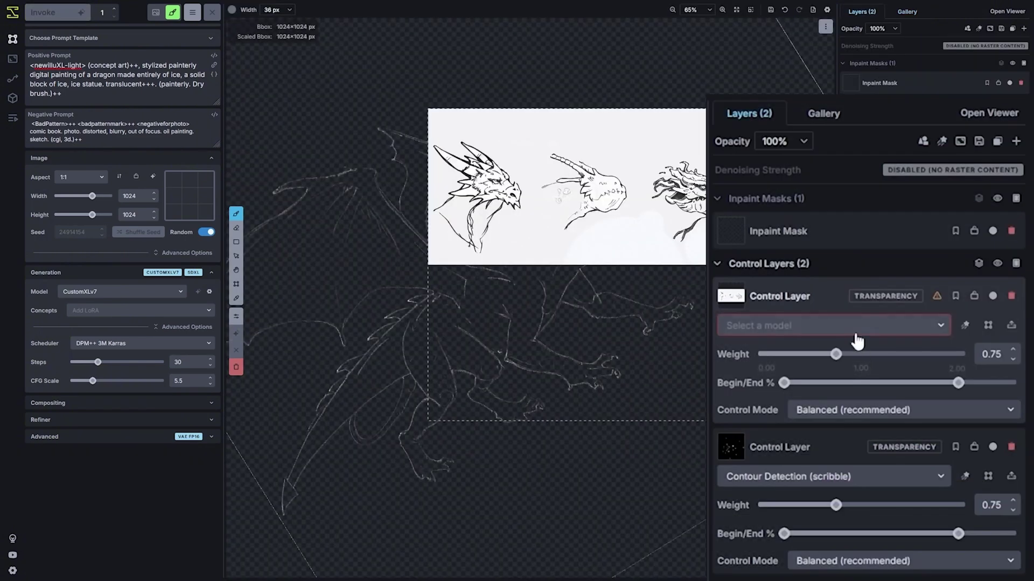
pyautogui.click(856, 338)
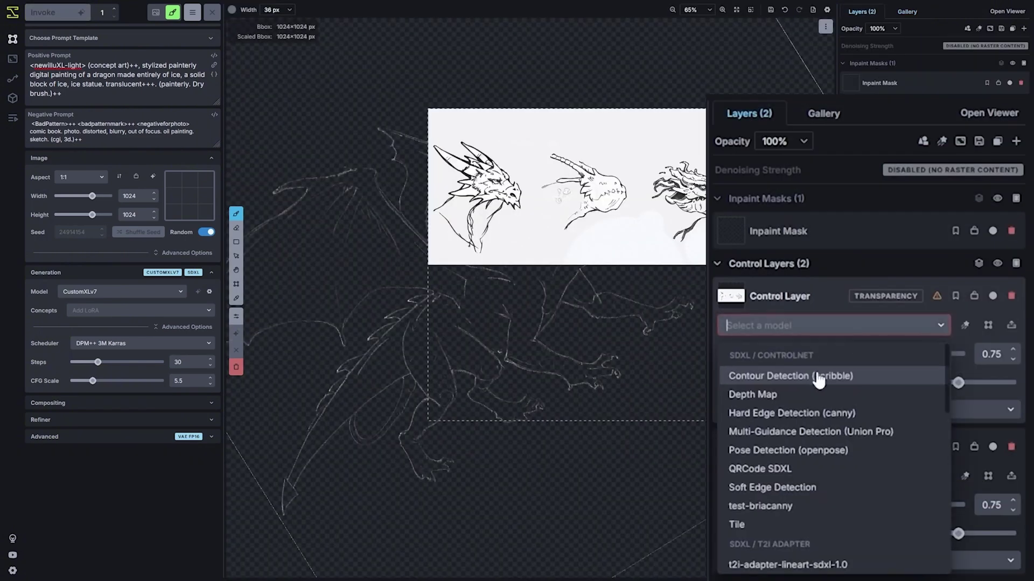
pyautogui.click(819, 376)
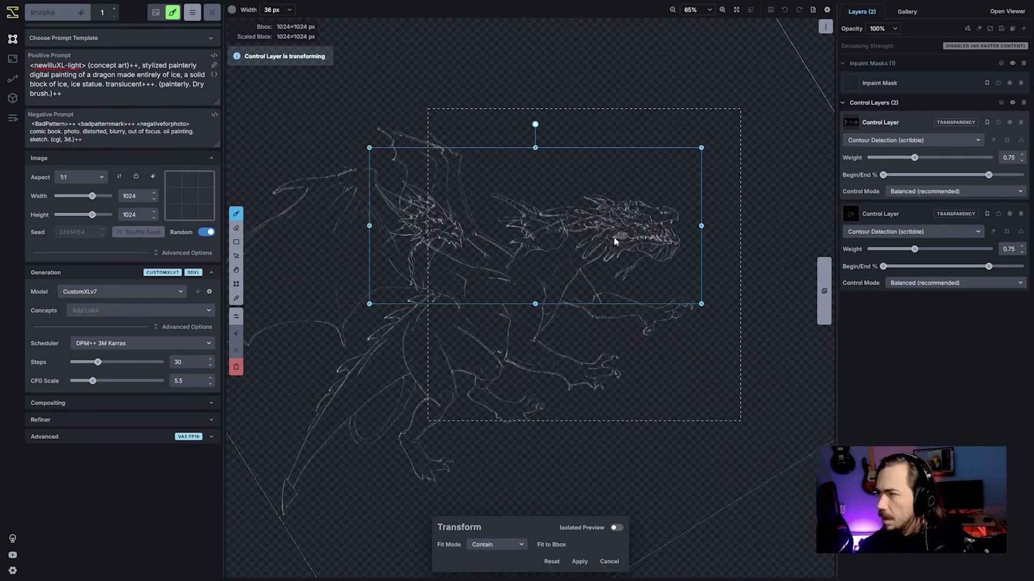
# Position the heads layer so its third head overlaps the dragon's head, and erase the unused heads.
pyautogui.moveTo(616, 239); pyautogui.dragTo(624, 230)
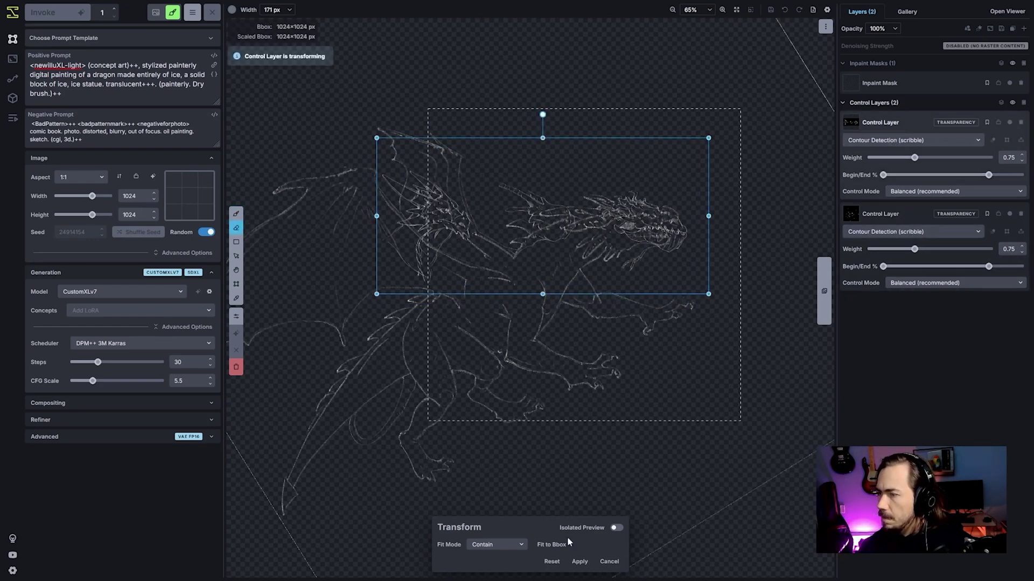
pyautogui.click(579, 561)
pyautogui.scroll(-13, 416, 225)
pyautogui.moveTo(420, 220)
pyautogui.mouseDown()
pyautogui.moveTo(469, 221)
pyautogui.moveTo(545, 251)
pyautogui.mouseUp()
# Erase the original head from the full-body dragon control layer, leaving the replacement head in front of the neck.
pyautogui.press('q')
pyautogui.scroll(8, 673, 235)
pyautogui.scroll(18, 654, 223)
pyautogui.moveTo(610, 219); pyautogui.dragTo(547, 129)
pyautogui.scroll(-3, 546, 129)
pyautogui.moveTo(624, 292)
pyautogui.mouseDown()
pyautogui.moveTo(472, 275)
pyautogui.moveTo(541, 200)
pyautogui.mouseUp()
pyautogui.scroll(-3, 541, 199)
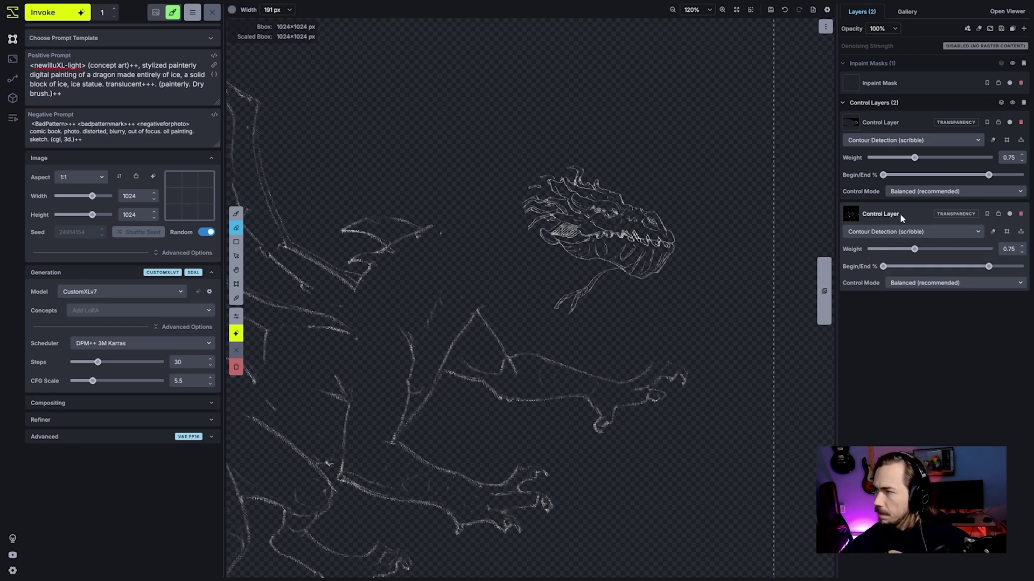
# Merge the head layer down into the body control layer and assign the Contour Detection (scribble) model to it.
pyautogui.rightClick(904, 121)
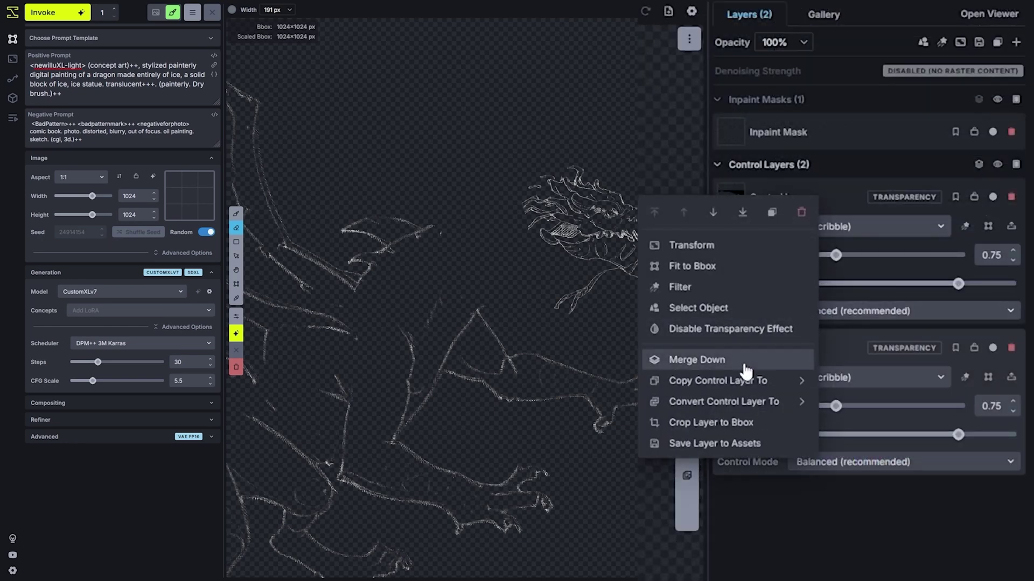
pyautogui.click(697, 360)
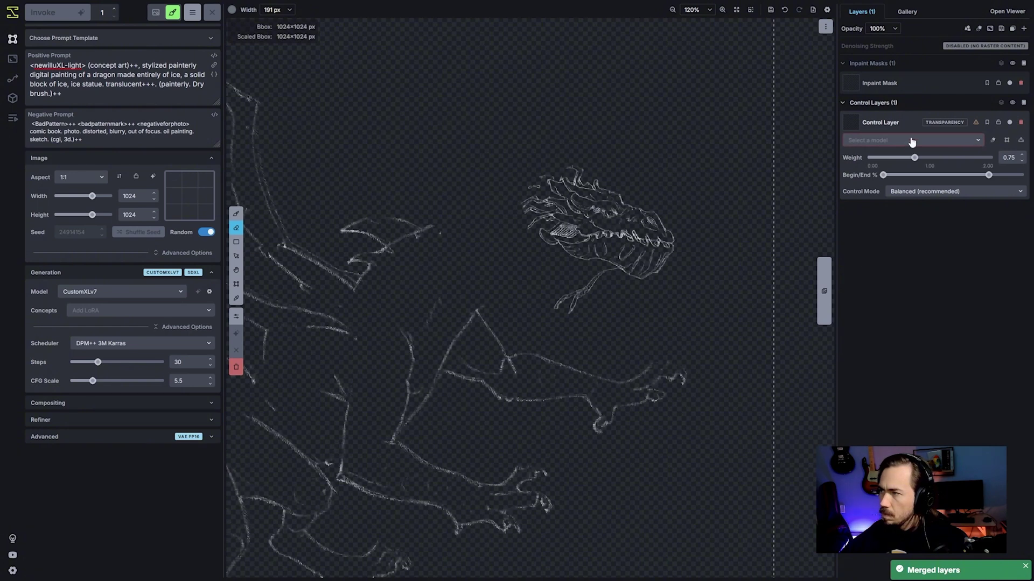
pyautogui.click(909, 140)
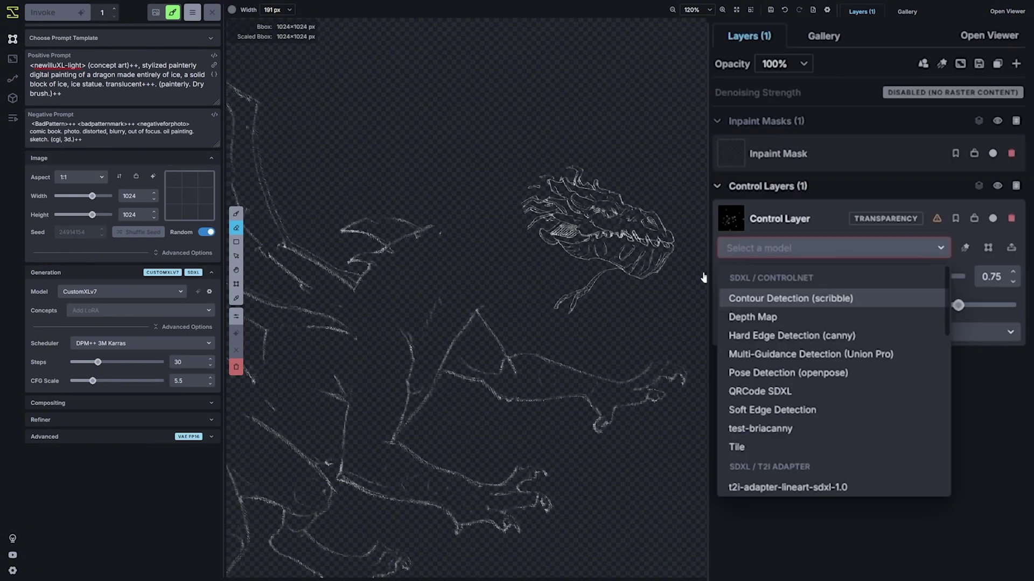
pyautogui.click(789, 298)
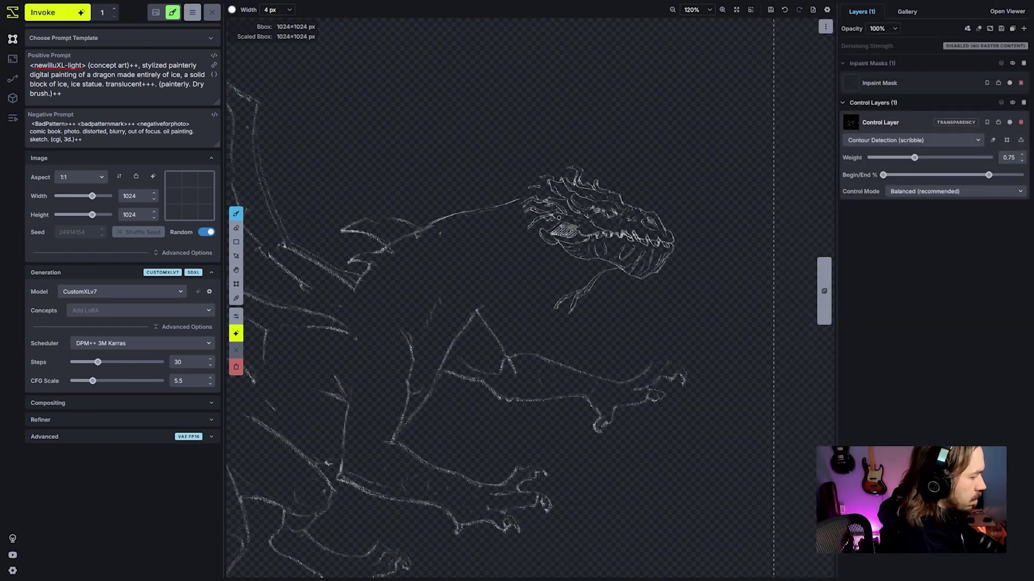
# Erase the dragon's hind legs from the merged control layer with an eraser enlarged to 220 px.
pyautogui.scroll(-5, 399, 347)
pyautogui.press('e')
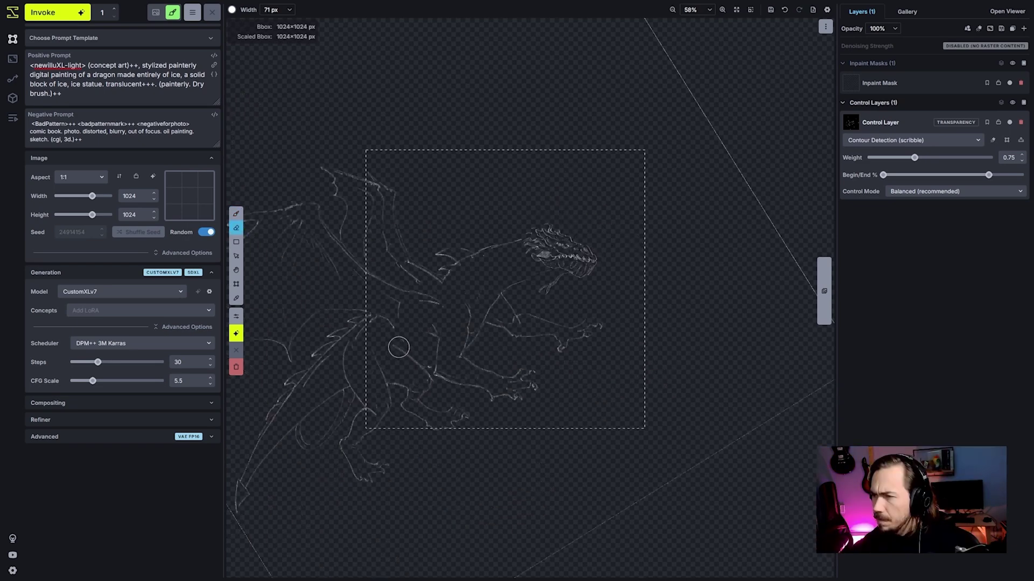
pyautogui.press(']')
pyautogui.press(']')
pyautogui.press(']')
pyautogui.press(']')
pyautogui.press(']')
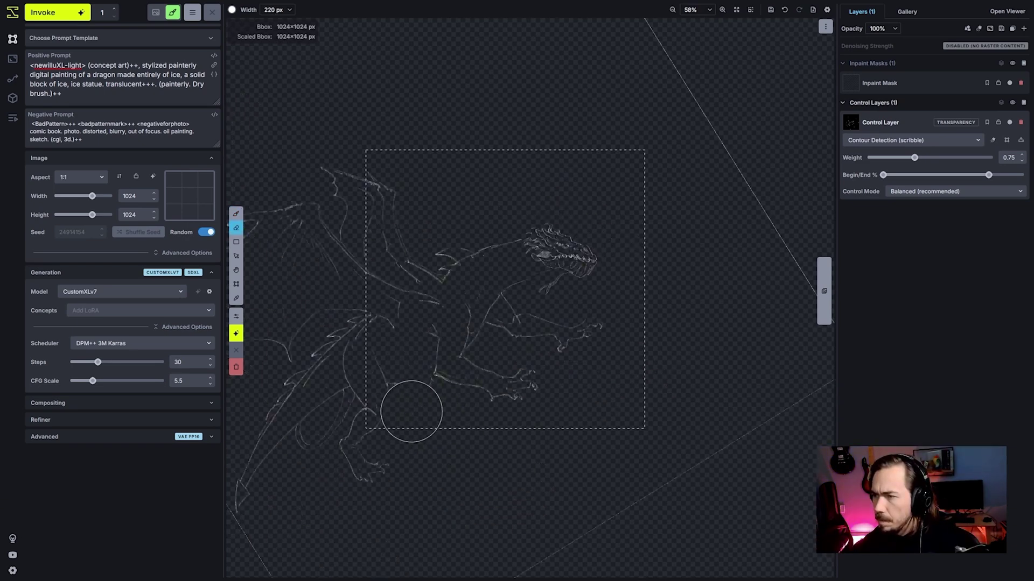
pyautogui.moveTo(386, 407)
pyautogui.mouseDown()
pyautogui.moveTo(382, 463)
pyautogui.moveTo(386, 443)
pyautogui.moveTo(364, 428)
pyautogui.moveTo(378, 443)
pyautogui.moveTo(396, 401)
pyautogui.mouseUp()
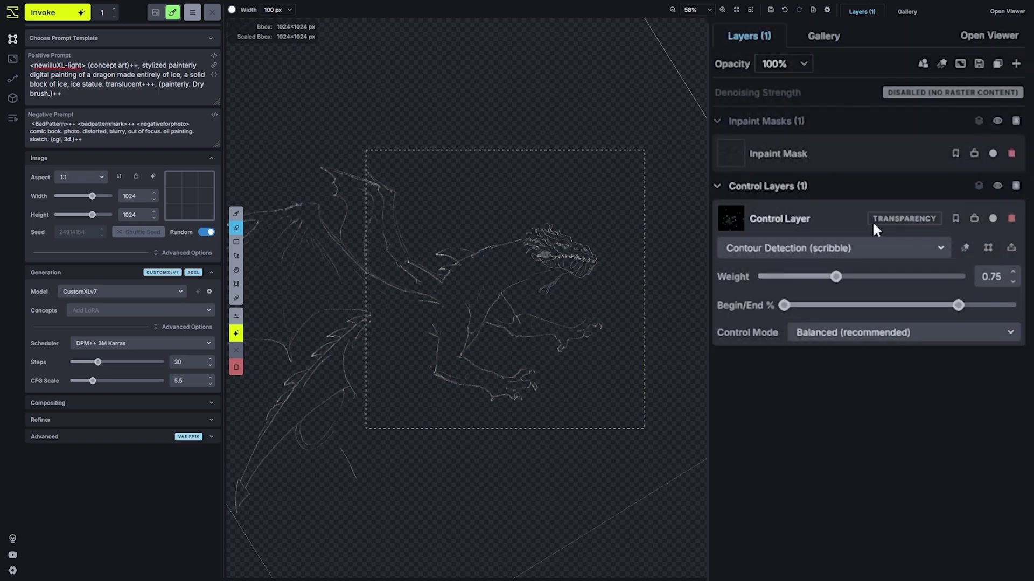
# Duplicate the control layer to separate the wings and tail from the front body, and shift the wings and tail up toward the head.
pyautogui.rightClick(872, 228)
pyautogui.click(819, 247)
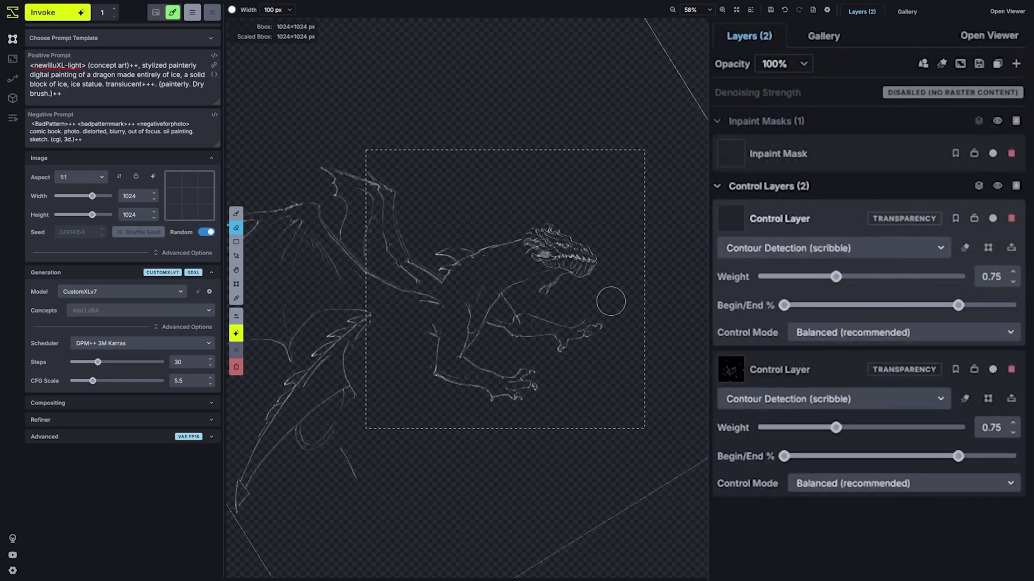
pyautogui.scroll(-2, 419, 315)
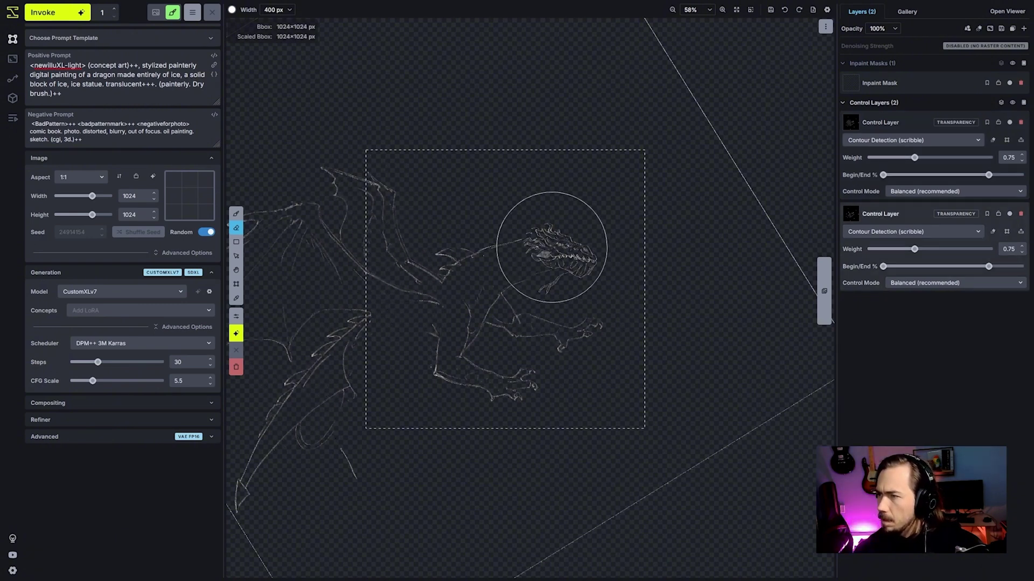
pyautogui.press('v')
pyautogui.moveTo(402, 300); pyautogui.dragTo(421, 273)
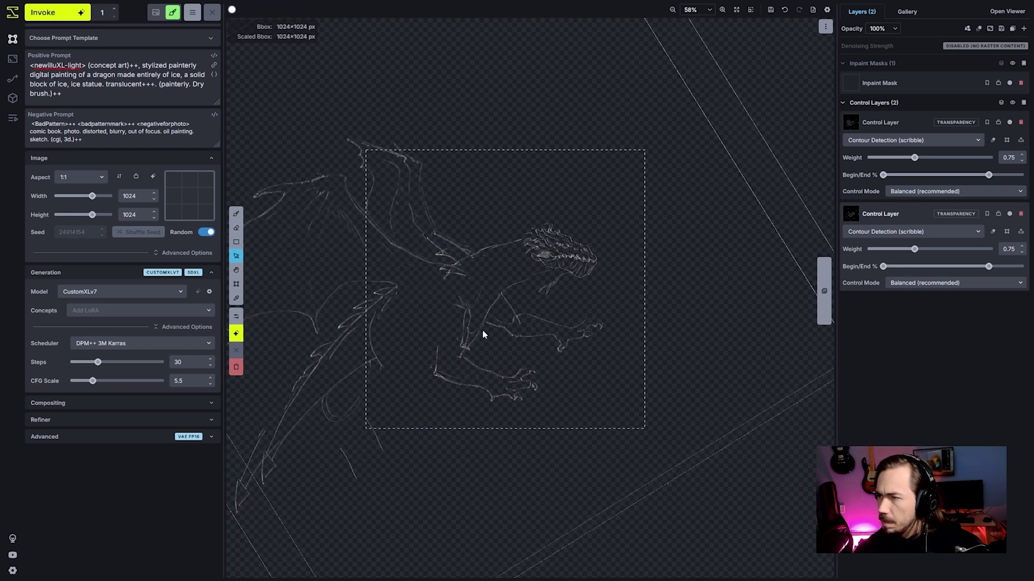
# Move the wings and tail closer to the dragon's shoulders and ready a 44 px eraser on the upper control layer.
pyautogui.press('e')
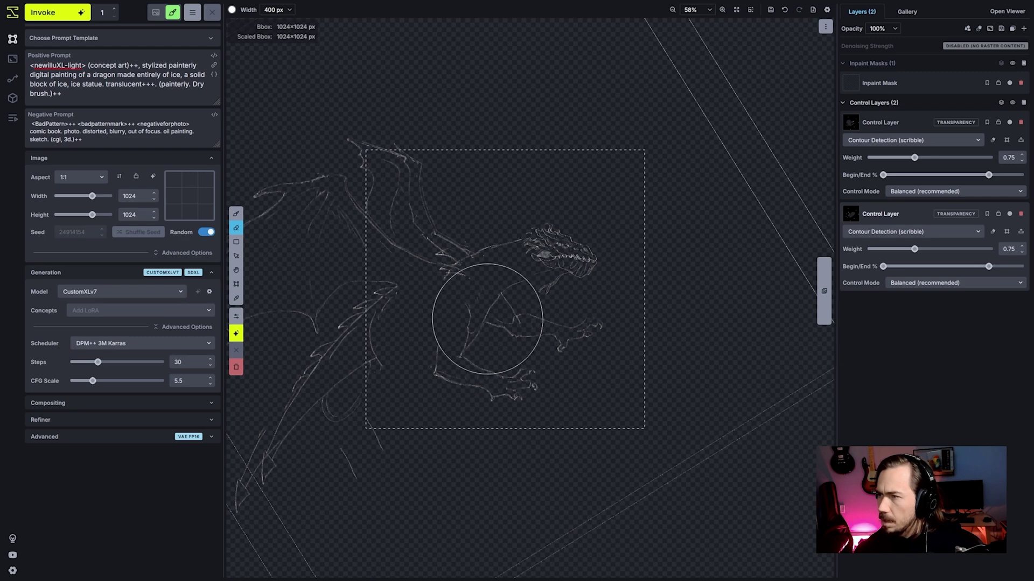
pyautogui.press('v')
pyautogui.moveTo(439, 262); pyautogui.dragTo(445, 250)
pyautogui.press('e')
pyautogui.scroll(-14, 485, 264)
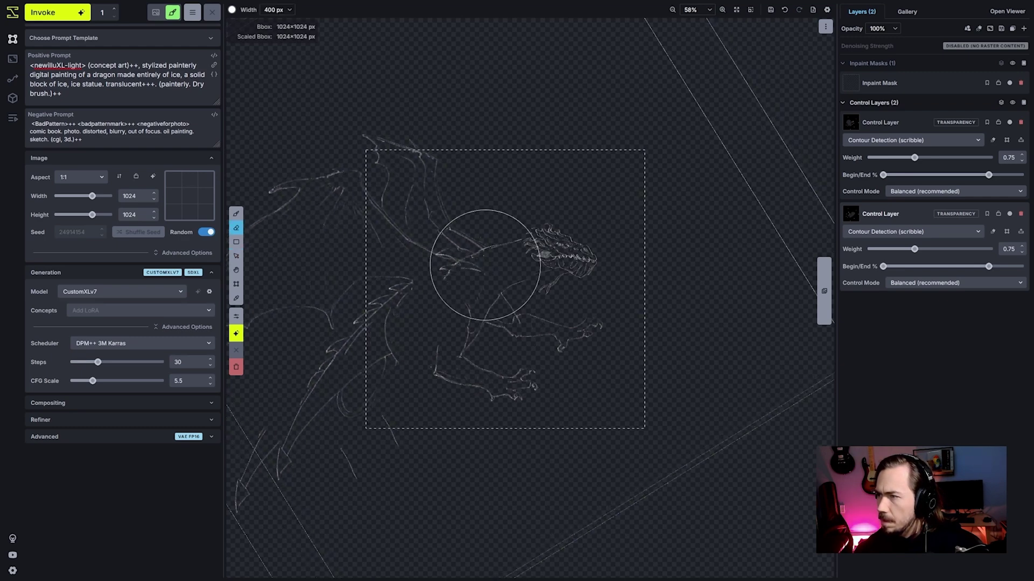
pyautogui.click(881, 123)
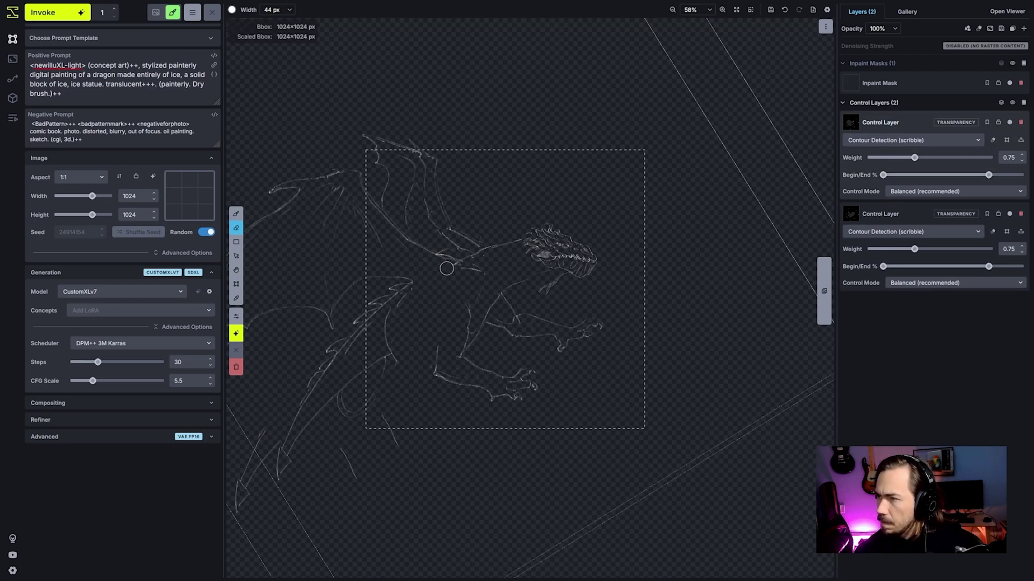
# Replace the positive prompt's ice description with ", covered in succulents. desert background.".
pyautogui.moveTo(114, 75); pyautogui.dragTo(107, 84)
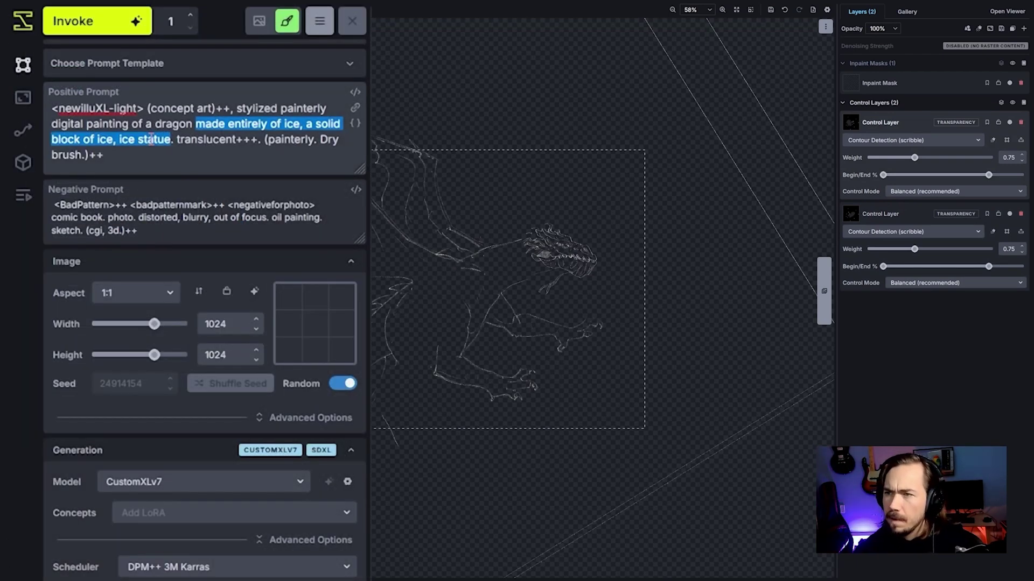
pyautogui.press('BackSpace')
pyautogui.write(', covered in ')
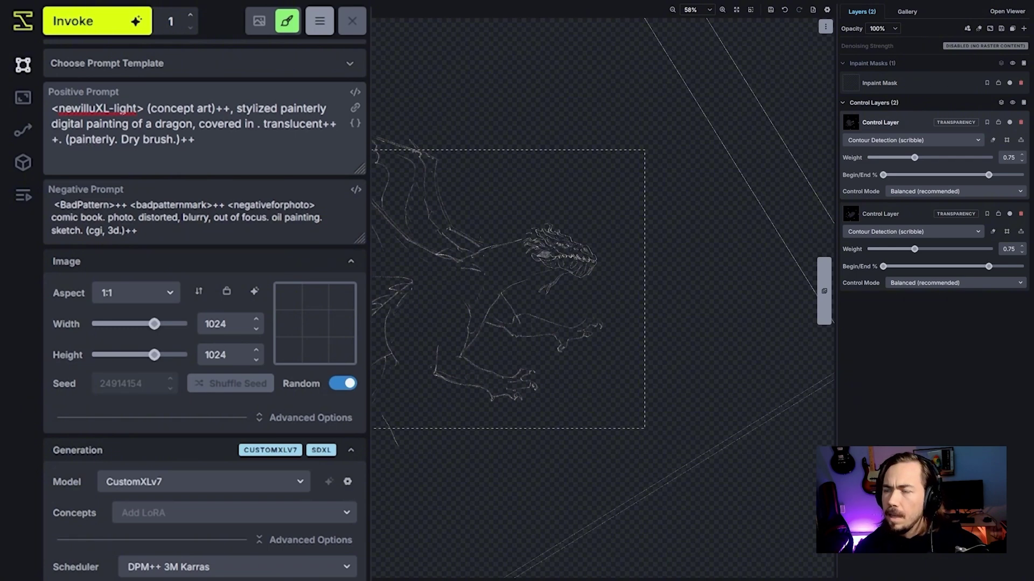
pyautogui.write('succulents. des')
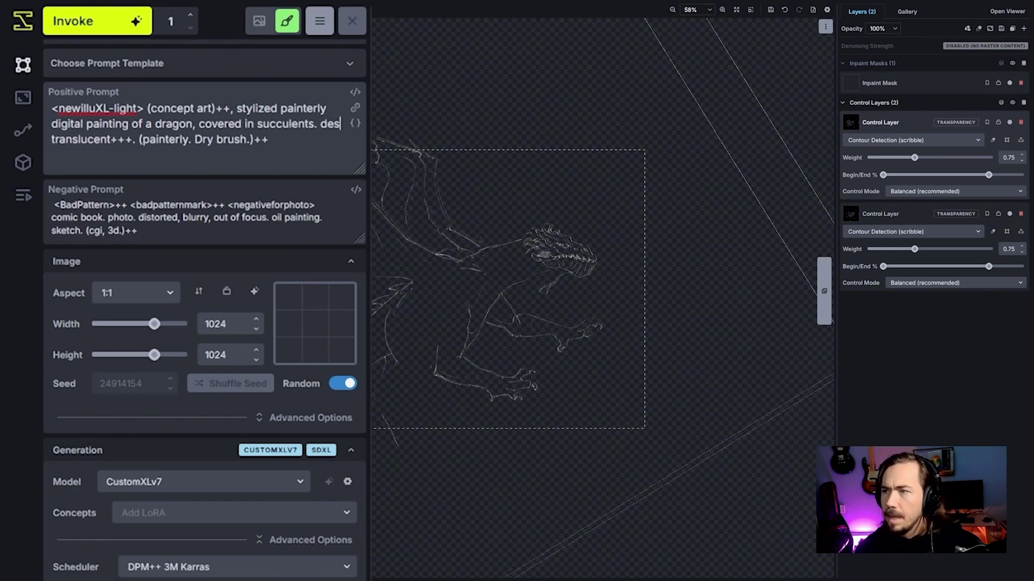
pyautogui.write('ert background.')
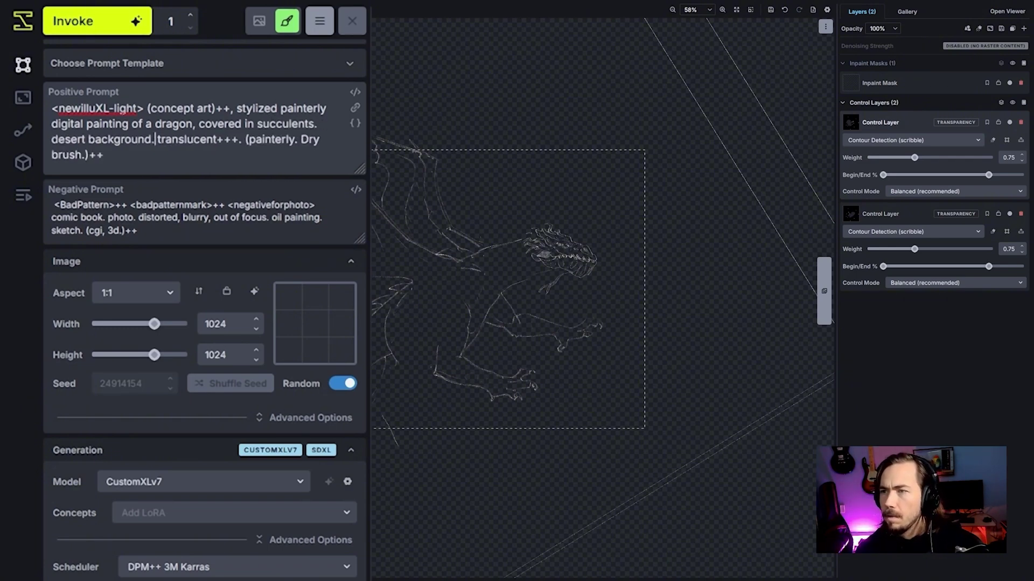
pyautogui.hotkey('ctrl', 'Return')
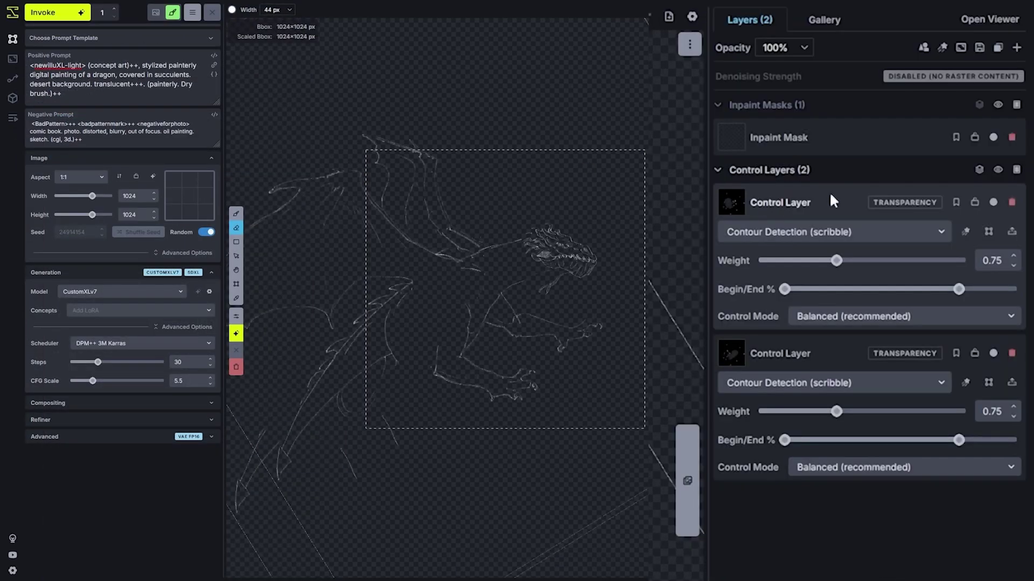
# Merge the upper dragon control layer down and assign the Contour Detection (scribble) model to the merged layer.
pyautogui.rightClick(833, 201)
pyautogui.press('Return')
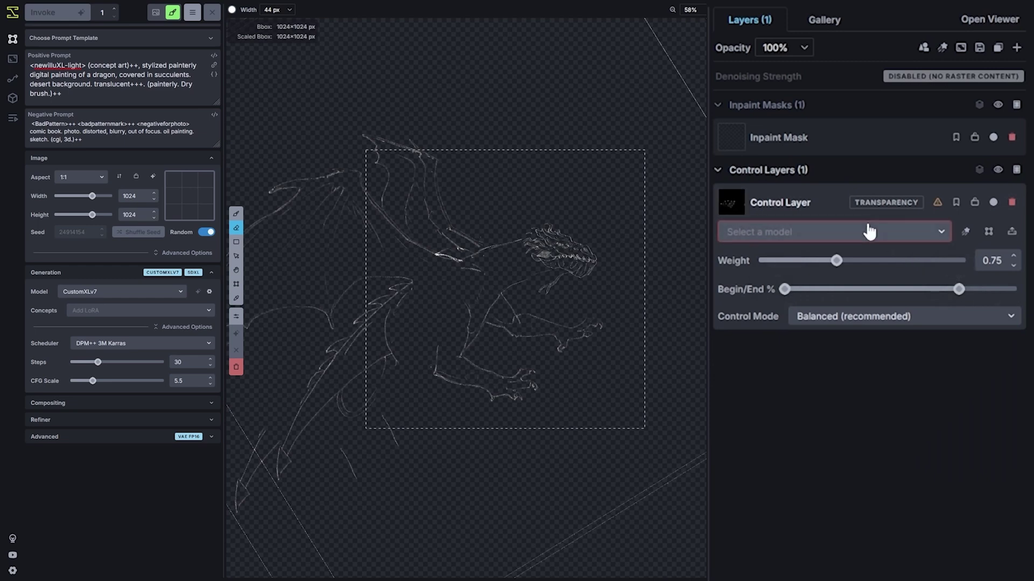
pyautogui.click(805, 231)
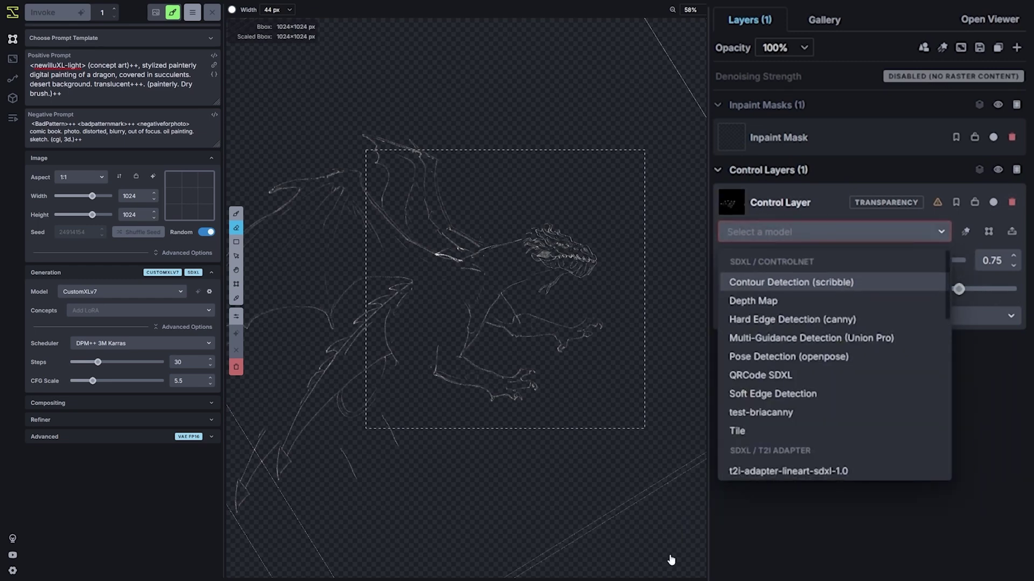
pyautogui.press('Return')
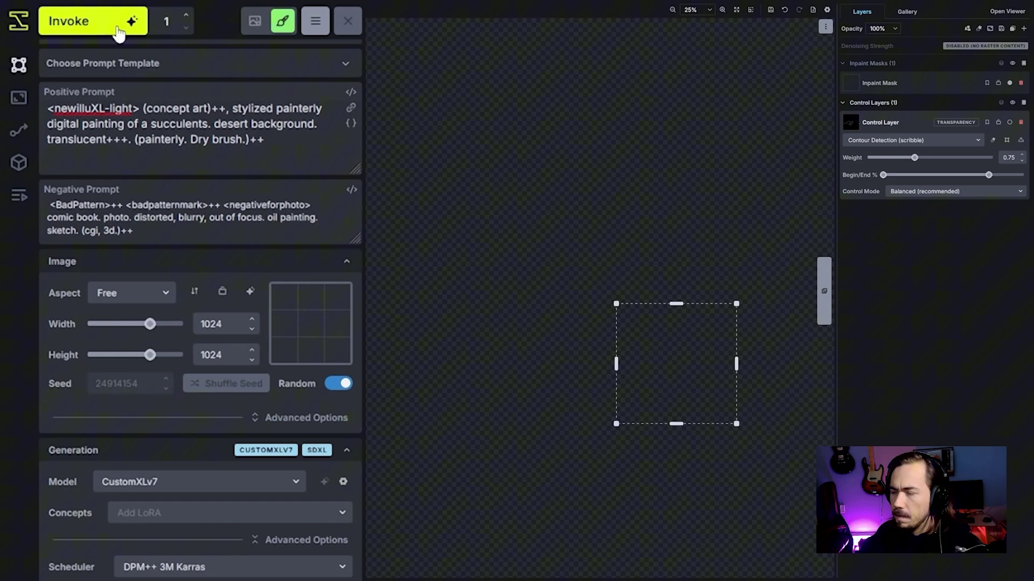
# Generate succulent images with a desert background on empty canvas, accepting the results as raster layers and moving the bounding box between generations.
pyautogui.click(92, 20)
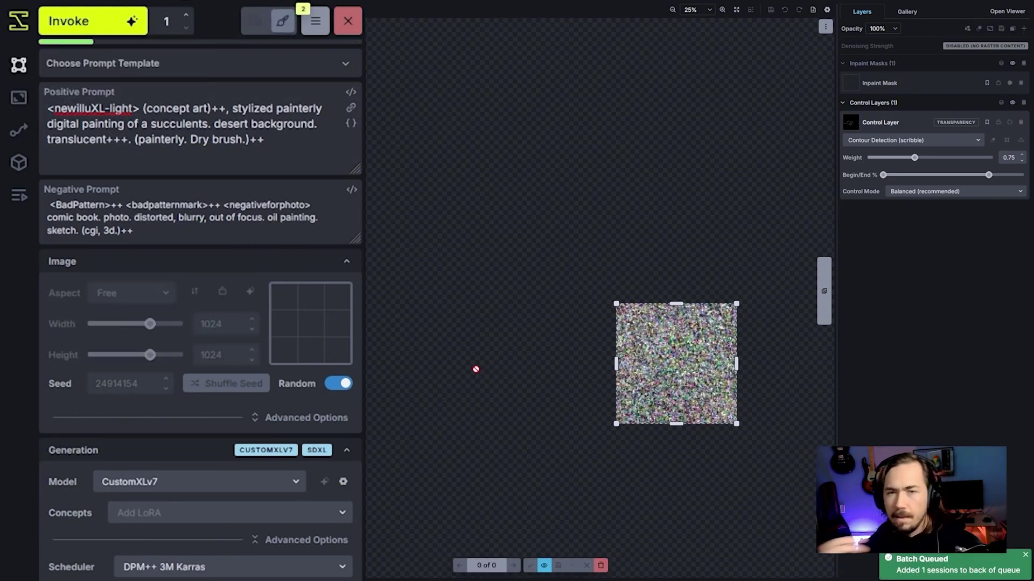
pyautogui.scroll(5, 634, 403)
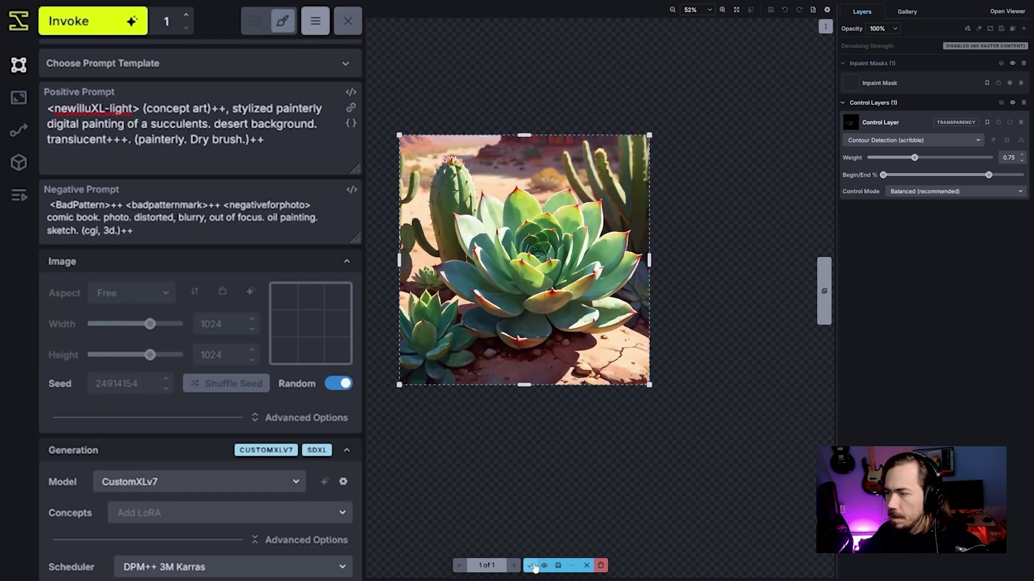
pyautogui.click(532, 565)
pyautogui.moveTo(541, 307); pyautogui.dragTo(795, 312)
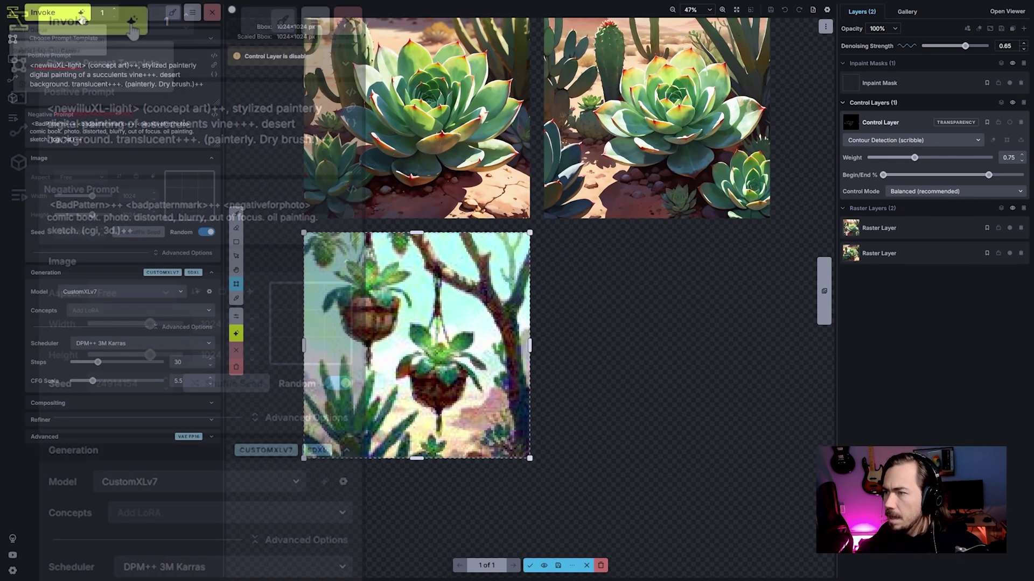
pyautogui.click(529, 565)
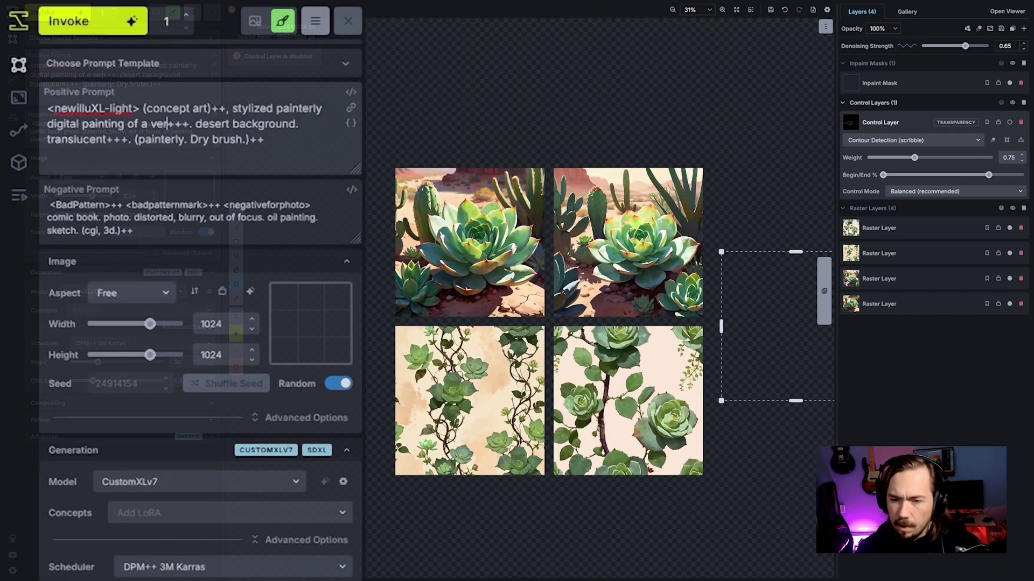
# Change the prompt's subject to "a vertical garden, succulent++ wall+++" and generate it in the empty bounding box.
pyautogui.write('rtical garden, s')
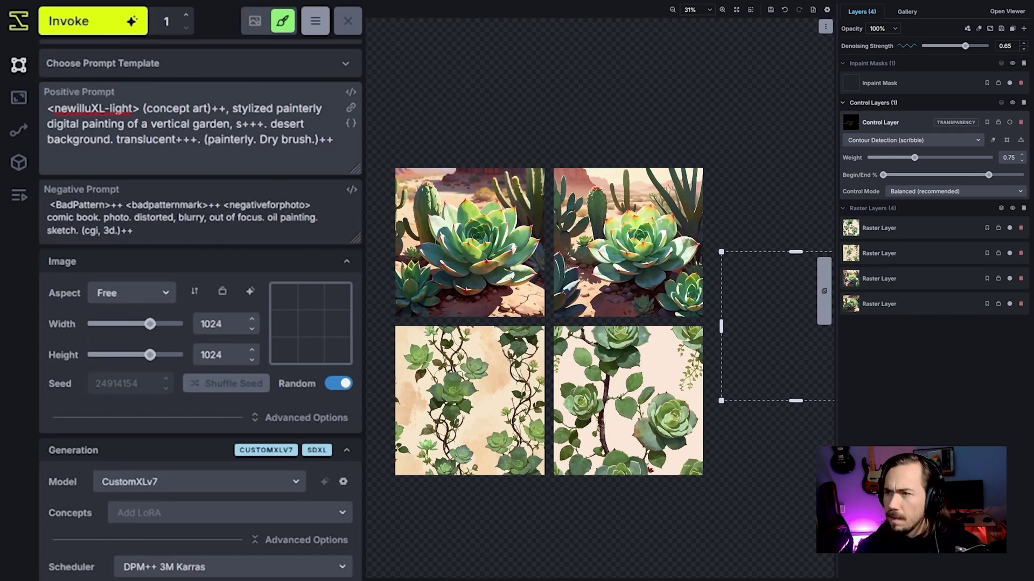
pyautogui.write('ucculent++ wall')
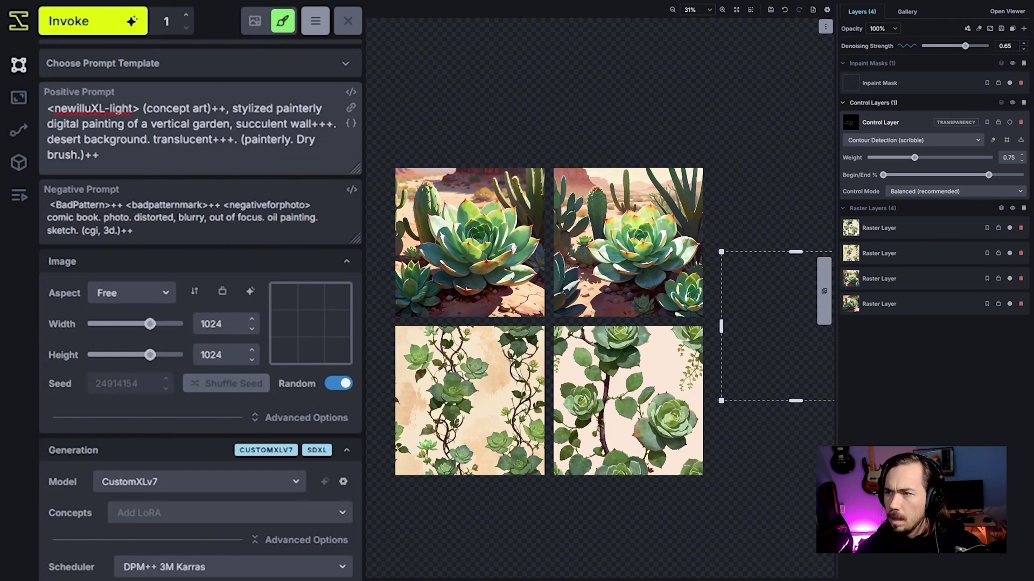
pyautogui.write('++')
pyautogui.hotkey('ctrl', 'Return')
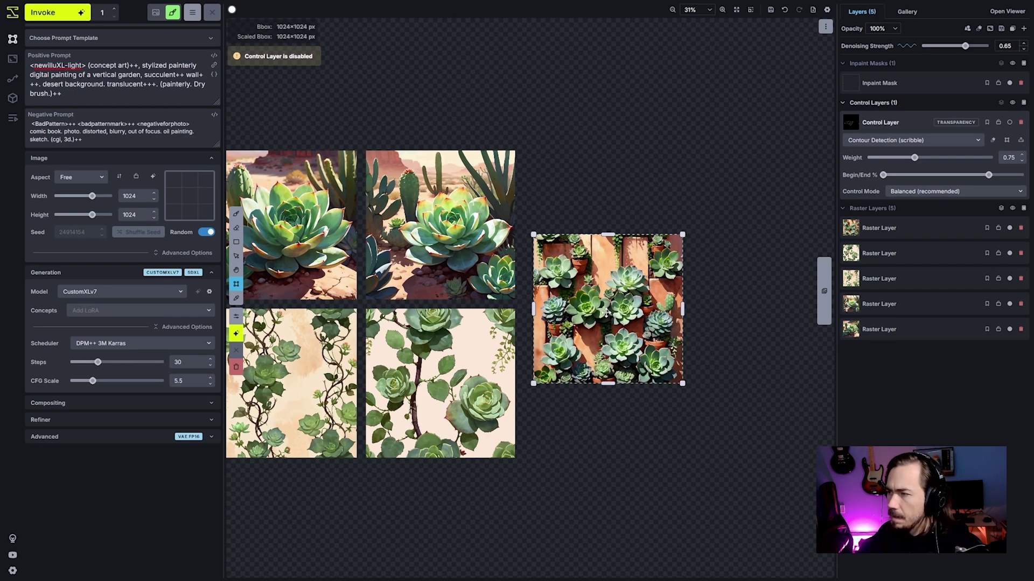
# Create a new regional reference image from the bounding box around the succulent wall.
pyautogui.rightClick(607, 313)
pyautogui.moveTo(557, 532)
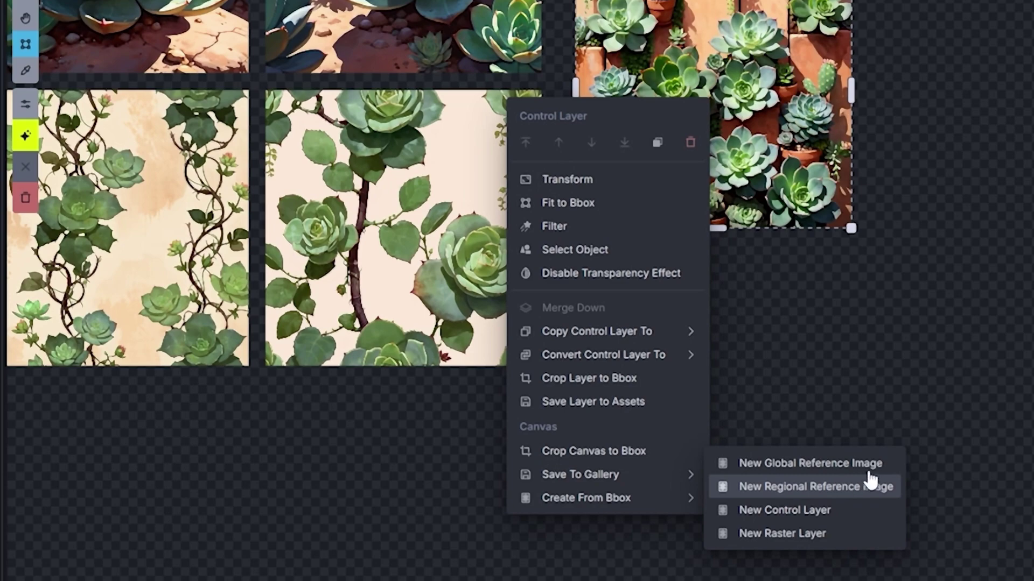
pyautogui.click(815, 487)
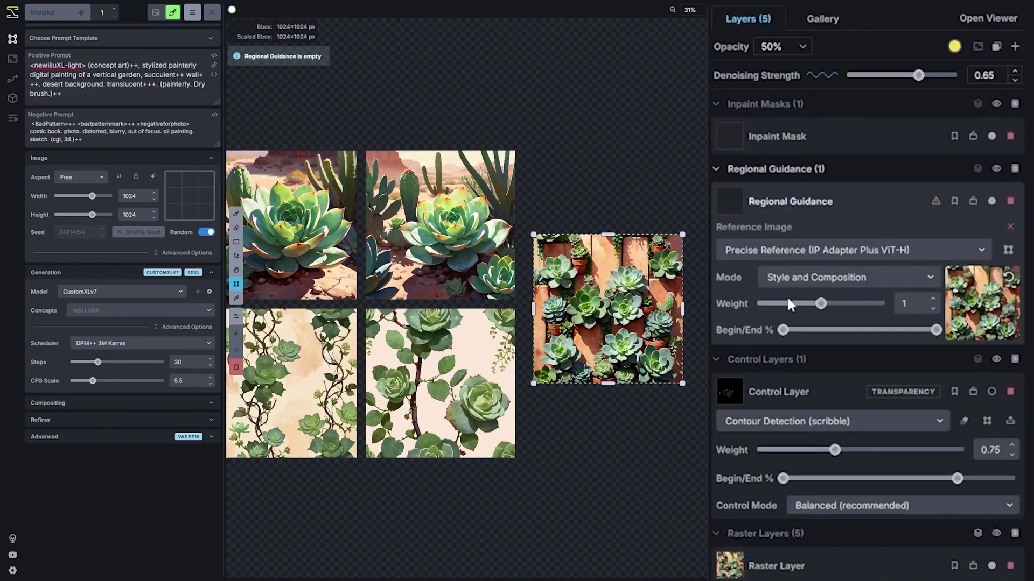
# Re-enable the dragon control layer and move the 1024×1024 bounding box over the dragon sketch.
pyautogui.moveTo(599, 301); pyautogui.dragTo(487, 208)
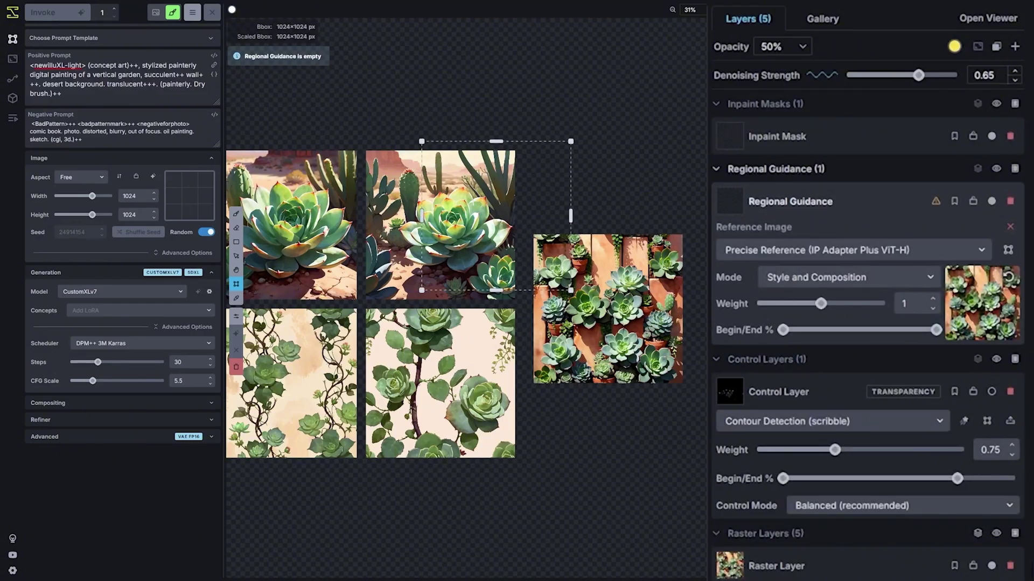
pyautogui.click(992, 393)
pyautogui.scroll(-7, 434, 146)
pyautogui.moveTo(426, 127); pyautogui.dragTo(602, 279)
pyautogui.moveTo(649, 332); pyautogui.dragTo(412, 256)
pyautogui.scroll(5, 412, 256)
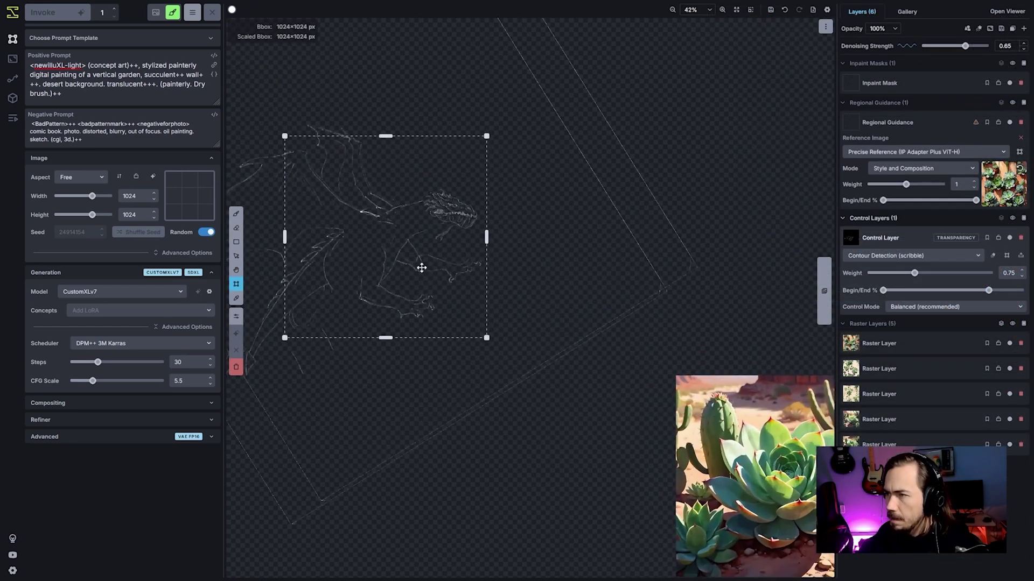
# Paint the first regional guidance stroke over the dragon's neck.
pyautogui.click(939, 119)
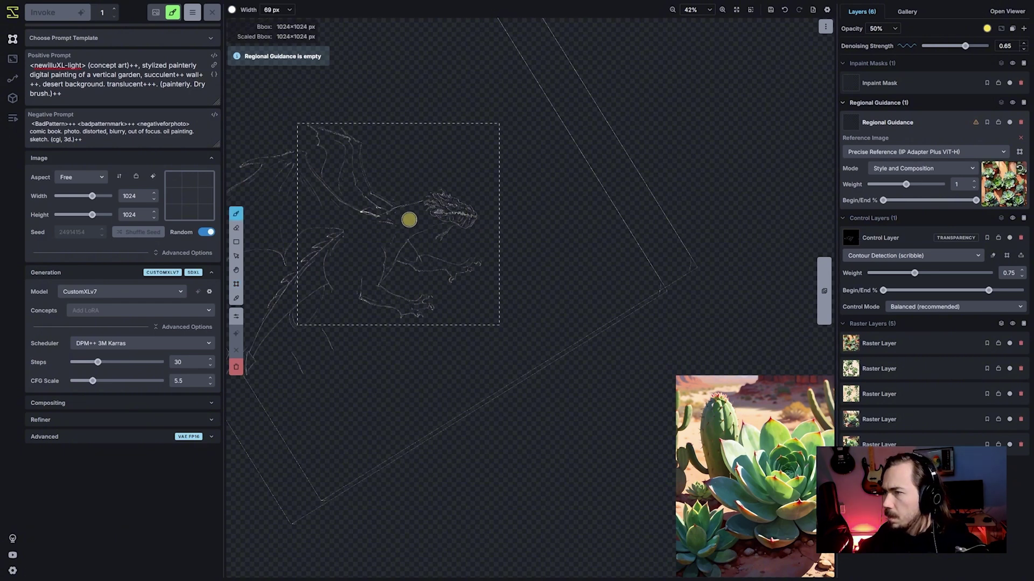
pyautogui.moveTo(418, 212); pyautogui.dragTo(396, 220)
pyautogui.scroll(3, 249, 158)
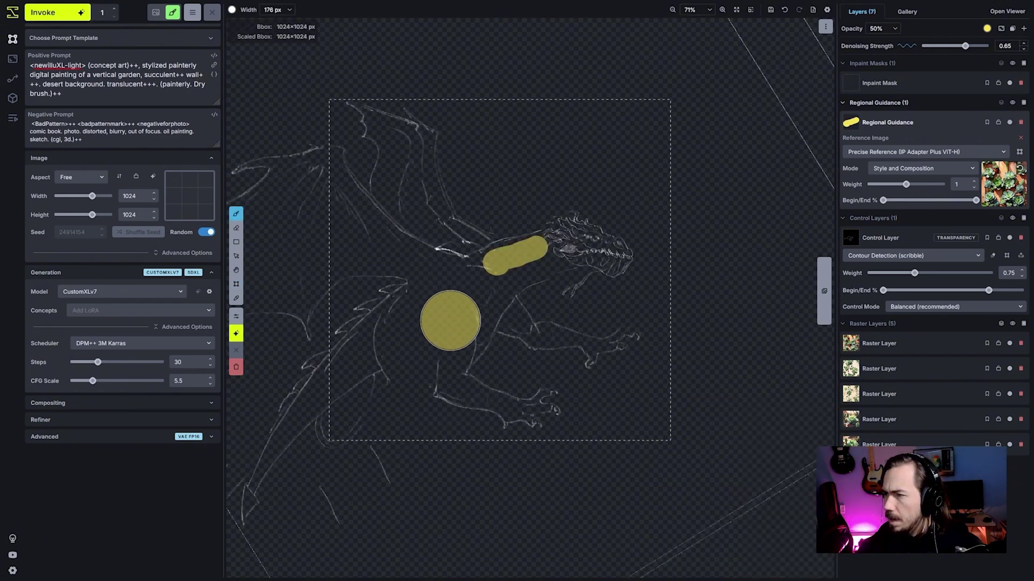
# Erase part of the tail lines behind the dragon's body on the control layer.
pyautogui.click(923, 235)
pyautogui.press('e')
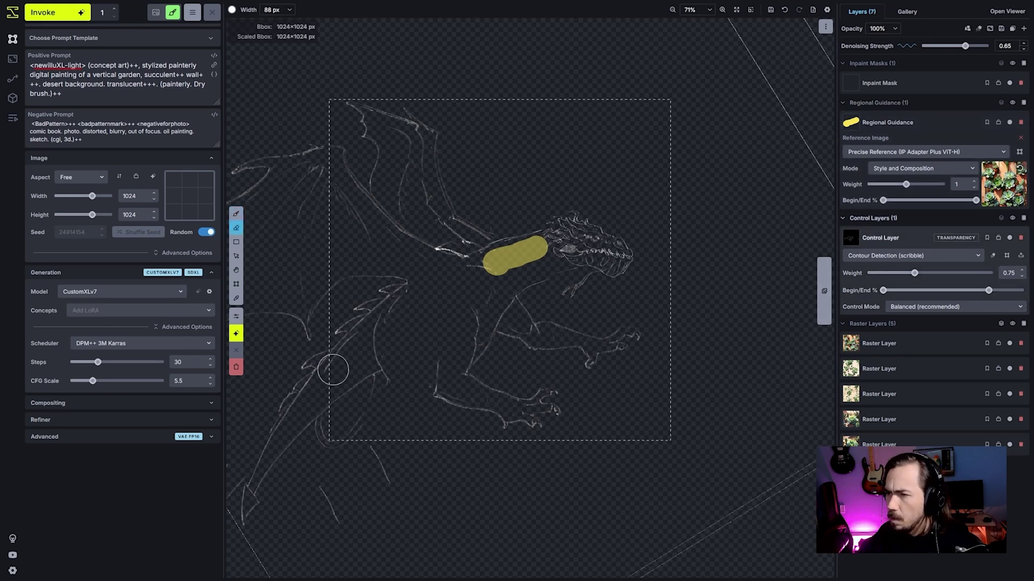
pyautogui.scroll(-5, 333, 370)
pyautogui.moveTo(341, 376)
pyautogui.mouseDown()
pyautogui.moveTo(376, 323)
pyautogui.moveTo(357, 361)
pyautogui.moveTo(302, 417)
pyautogui.mouseUp()
# Paint the regional guidance mask across the dragon's body and both front legs.
pyautogui.press('q')
pyautogui.press('b')
pyautogui.moveTo(444, 303)
pyautogui.mouseDown()
pyautogui.moveTo(525, 264)
pyautogui.moveTo(405, 370)
pyautogui.moveTo(517, 414)
pyautogui.mouseUp()
pyautogui.scroll(4, 450, 383)
pyautogui.moveTo(510, 317); pyautogui.dragTo(602, 351)
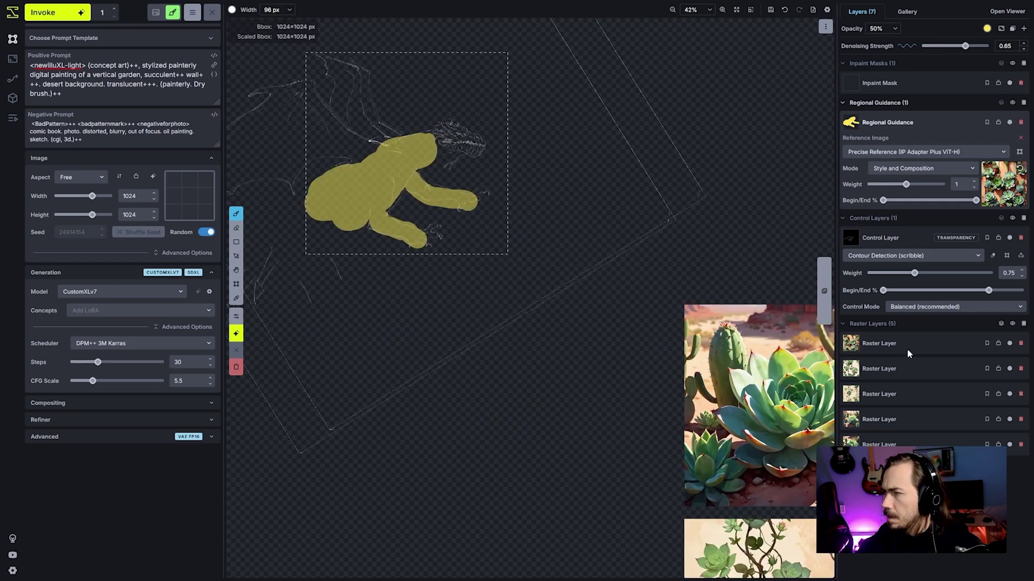
# Move the lowest raster layer, the large desert succulent, beside the dragon sketch and convert it to a control layer.
pyautogui.click(907, 348)
pyautogui.click(897, 445)
pyautogui.moveTo(765, 441); pyautogui.dragTo(640, 304)
pyautogui.scroll(4, 525, 227)
pyautogui.rightClick(892, 447)
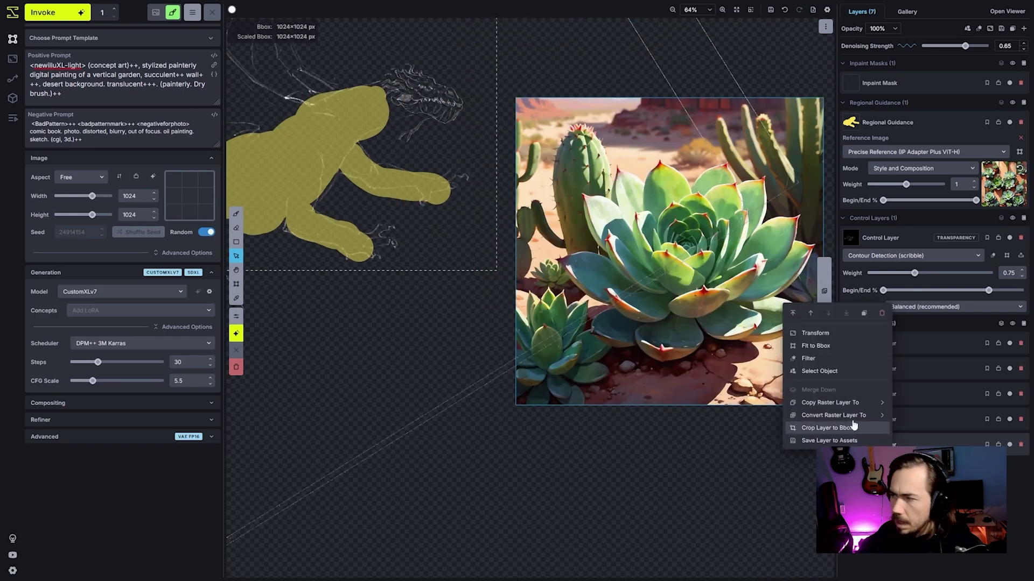
pyautogui.moveTo(833, 415)
pyautogui.click(915, 429)
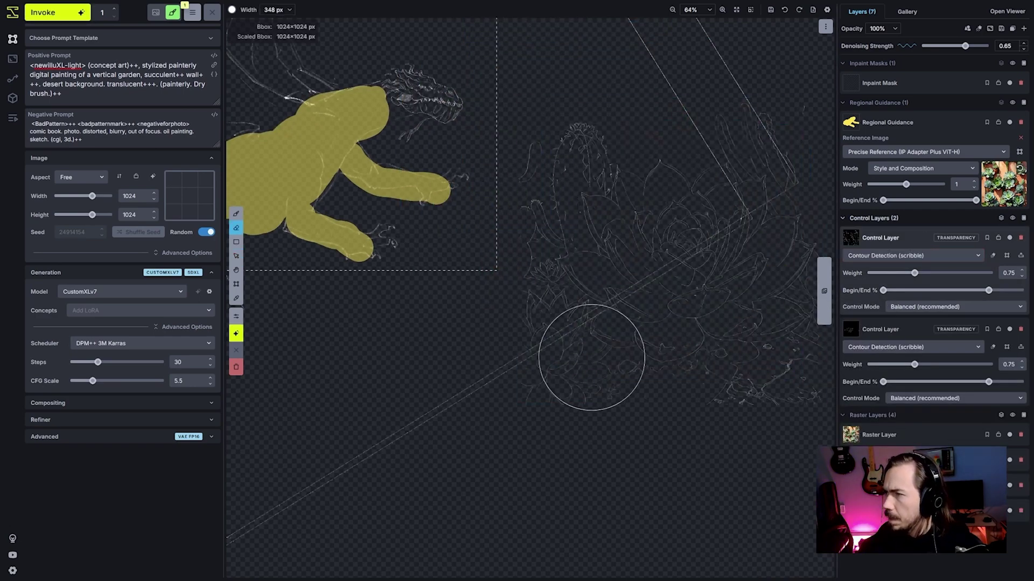
# Undo the contour filtering on the succulent control layer and isolate the large rosette with Select Object.
pyautogui.hotkey('ctrl', 'z')
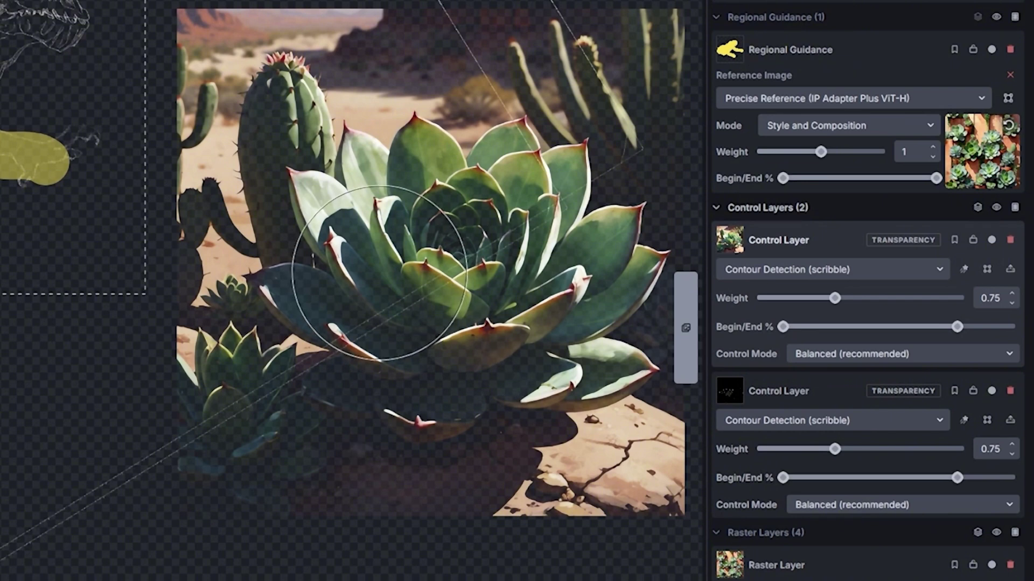
pyautogui.rightClick(379, 273)
pyautogui.click(296, 409)
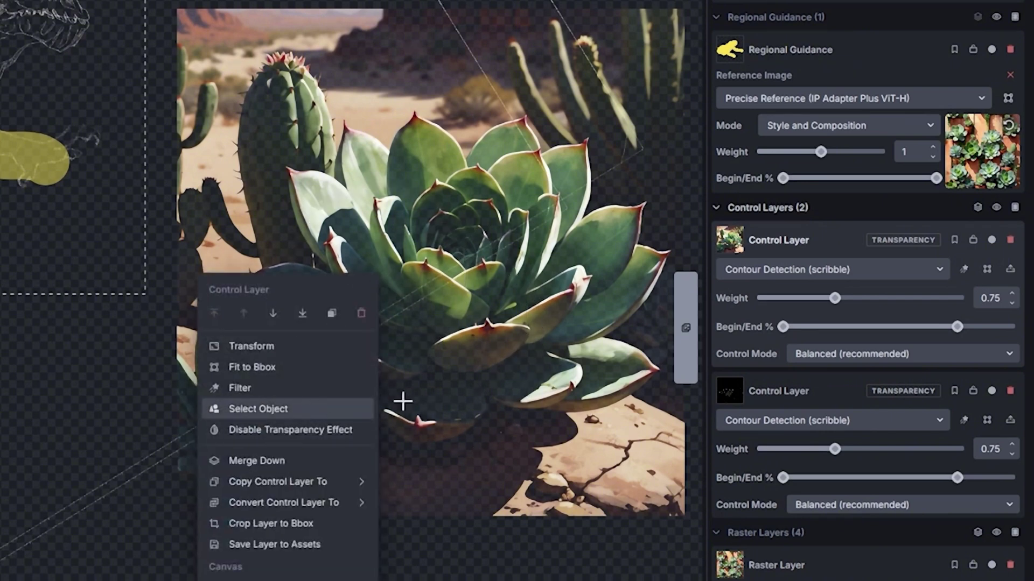
pyautogui.click(521, 231)
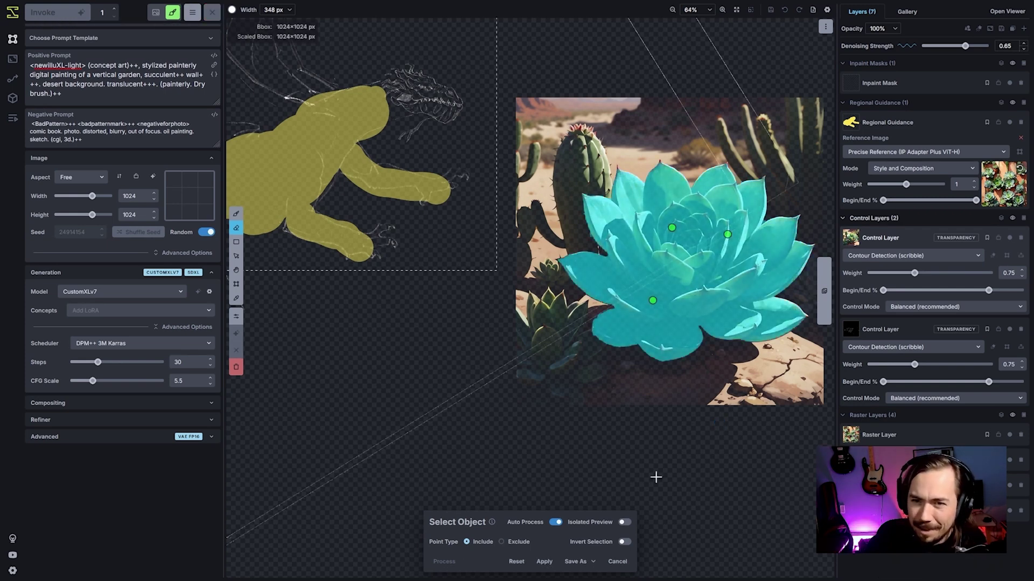
pyautogui.click(544, 562)
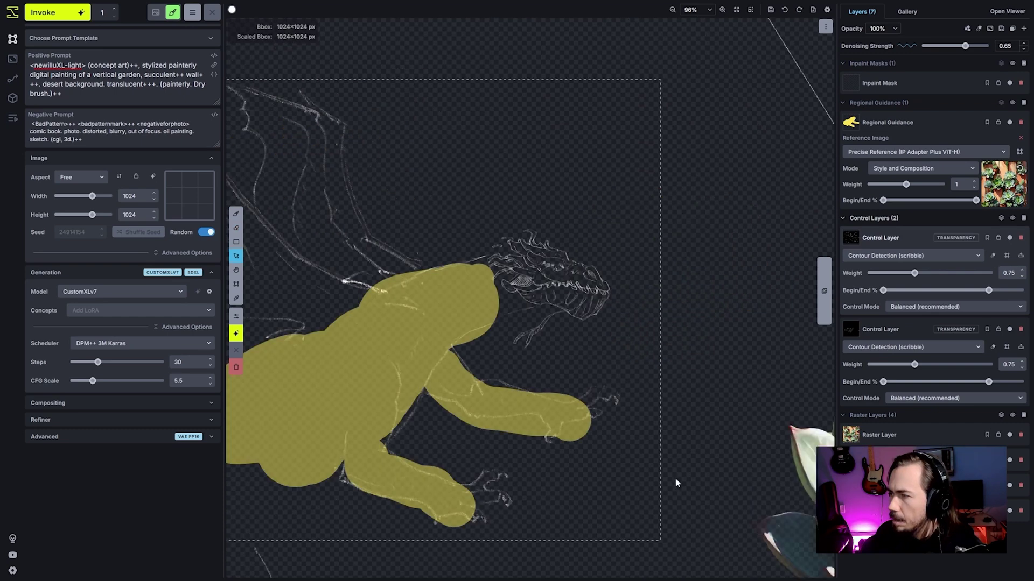
# Move the succulent control layer over the dragon sketch, hide the regional guidance, and scale the rosette down to less than half size.
pyautogui.moveTo(696, 365); pyautogui.dragTo(588, 252)
pyautogui.moveTo(805, 458); pyautogui.dragTo(427, 189)
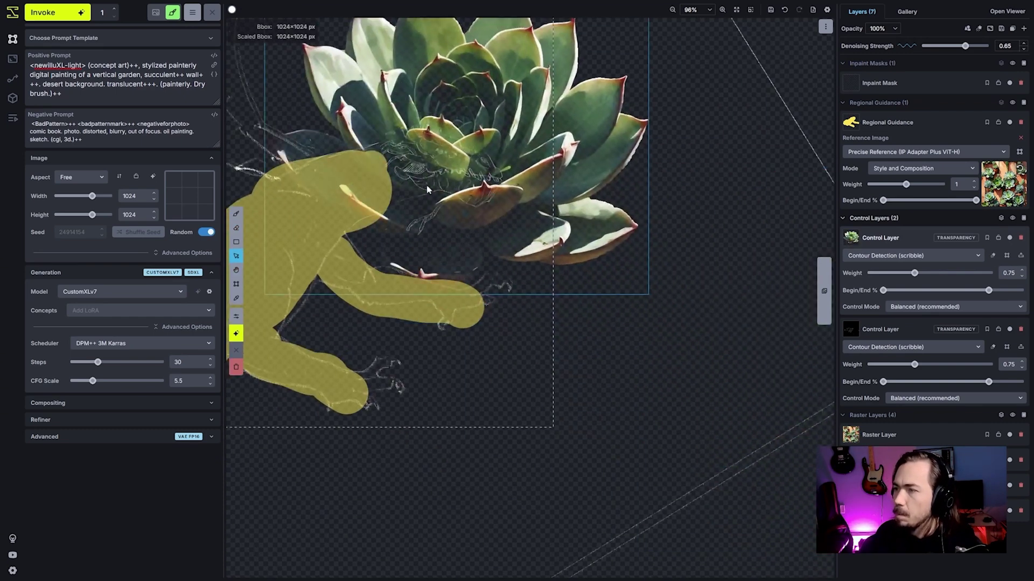
pyautogui.scroll(-2, 504, 167)
pyautogui.click(1012, 103)
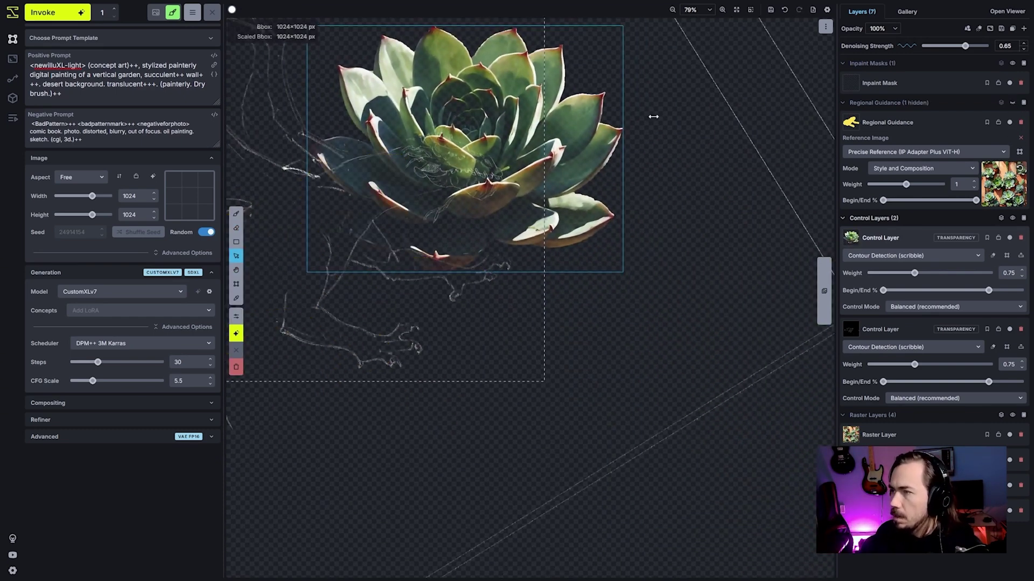
pyautogui.hotkey('shift', 't')
pyautogui.moveTo(622, 26); pyautogui.dragTo(446, 163)
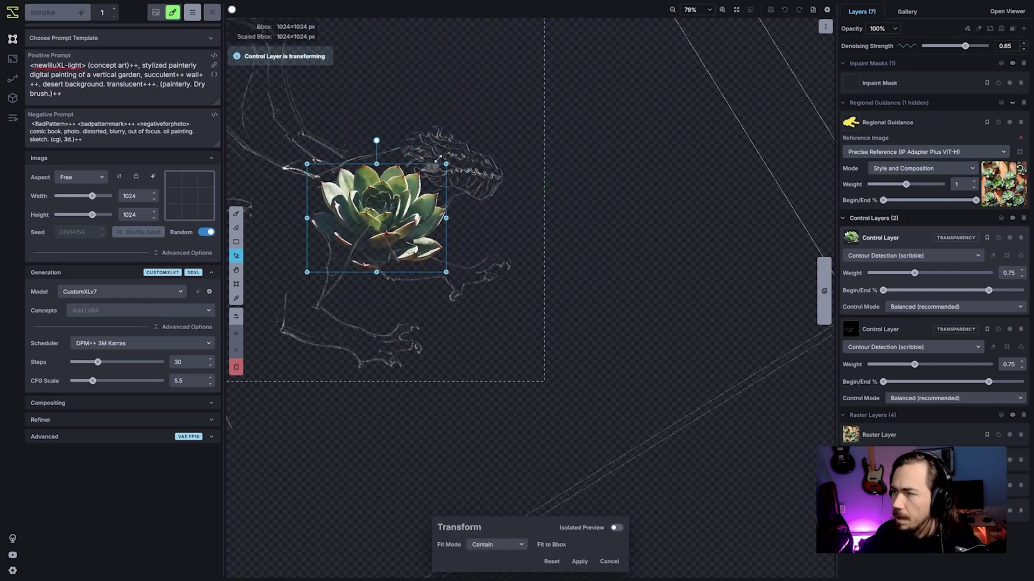
pyautogui.scroll(5, 405, 156)
pyautogui.click(574, 564)
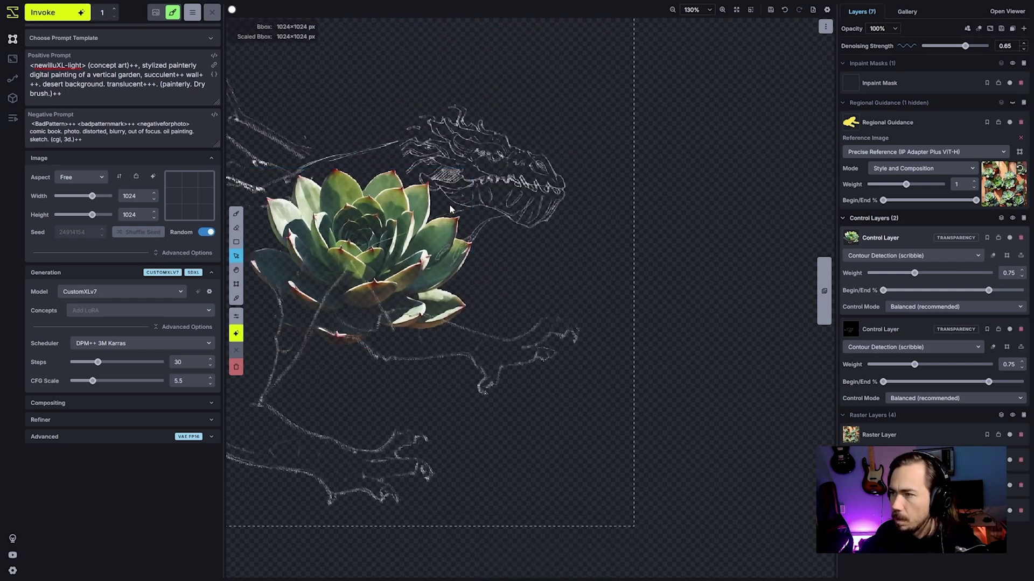
# Shrink the rosette further and rotate it counterclockwise to fit as a crest behind the dragon's head.
pyautogui.hotkey('shift', 't')
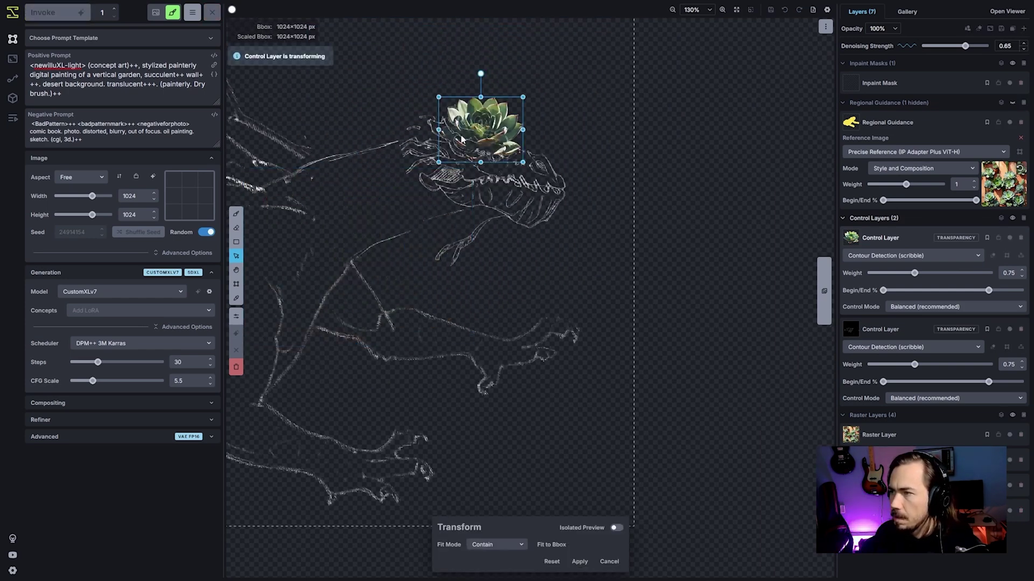
pyautogui.moveTo(461, 138); pyautogui.dragTo(422, 138)
pyautogui.moveTo(441, 74); pyautogui.dragTo(393, 95)
pyautogui.moveTo(386, 126); pyautogui.dragTo(334, 106)
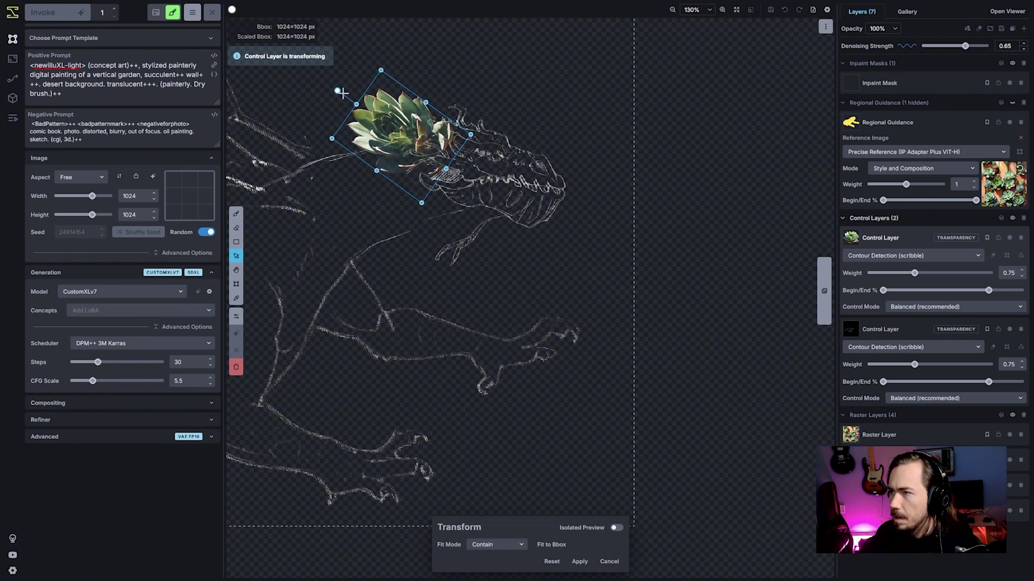
pyautogui.moveTo(419, 140)
pyautogui.mouseDown()
pyautogui.moveTo(445, 162)
pyautogui.moveTo(407, 138)
pyautogui.mouseUp()
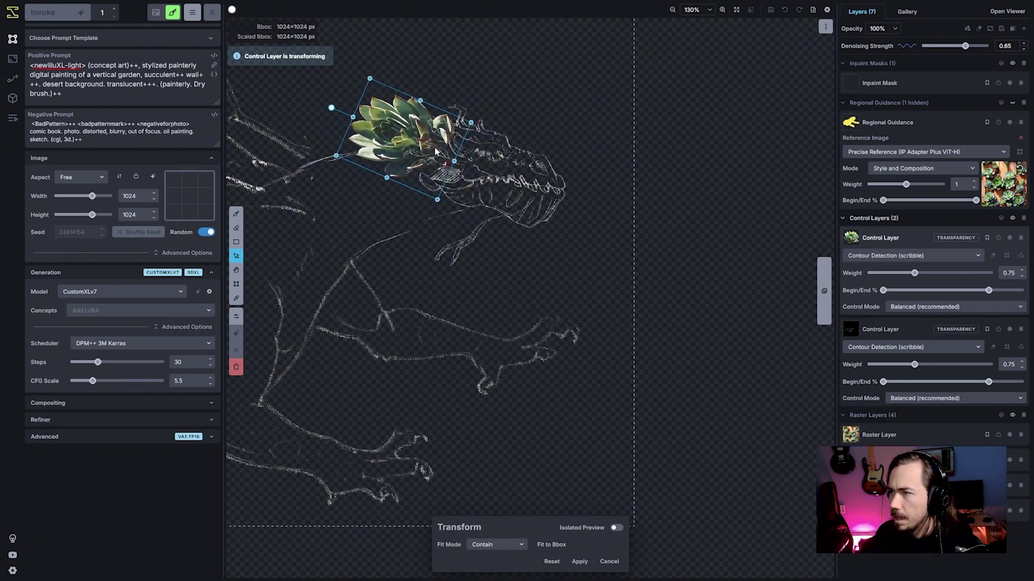
pyautogui.click(579, 562)
pyautogui.moveTo(498, 177); pyautogui.dragTo(502, 185)
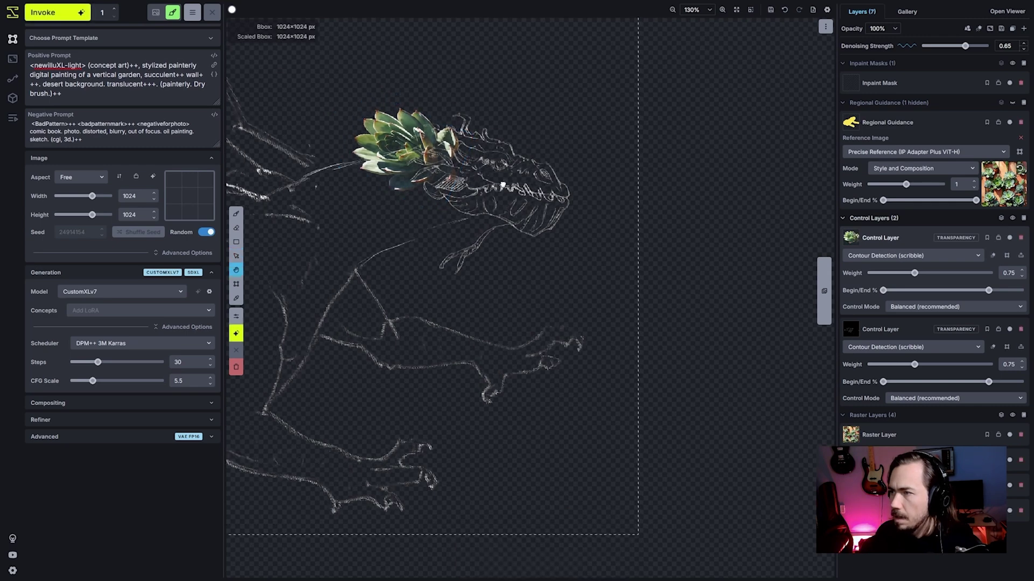
# Duplicate the succulent control layer and place the rotated copy on top of the dragon's head beside the first rosette.
pyautogui.rightClick(908, 241)
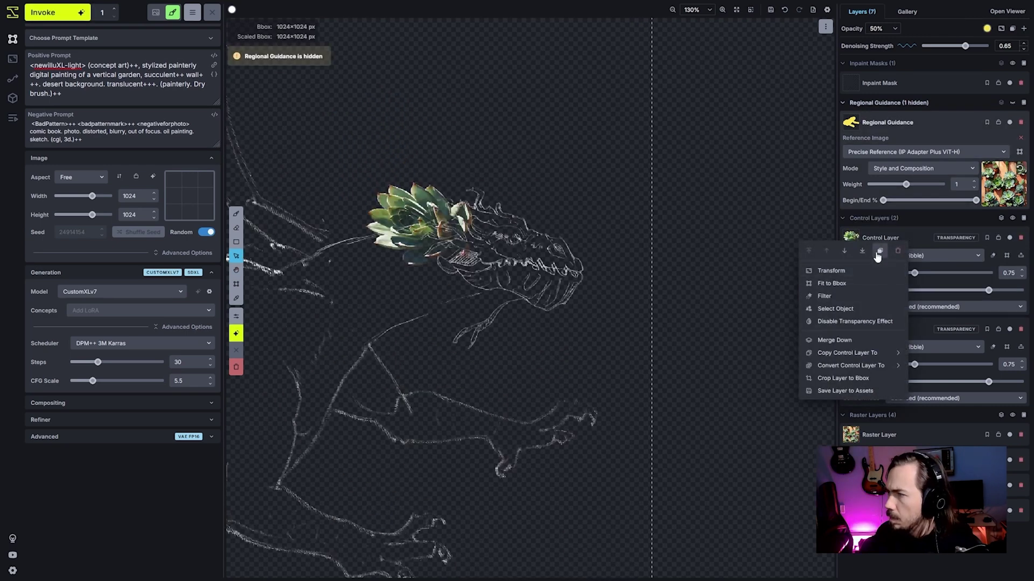
pyautogui.click(878, 252)
pyautogui.moveTo(419, 225); pyautogui.dragTo(451, 196)
pyautogui.hotkey('shift', 't')
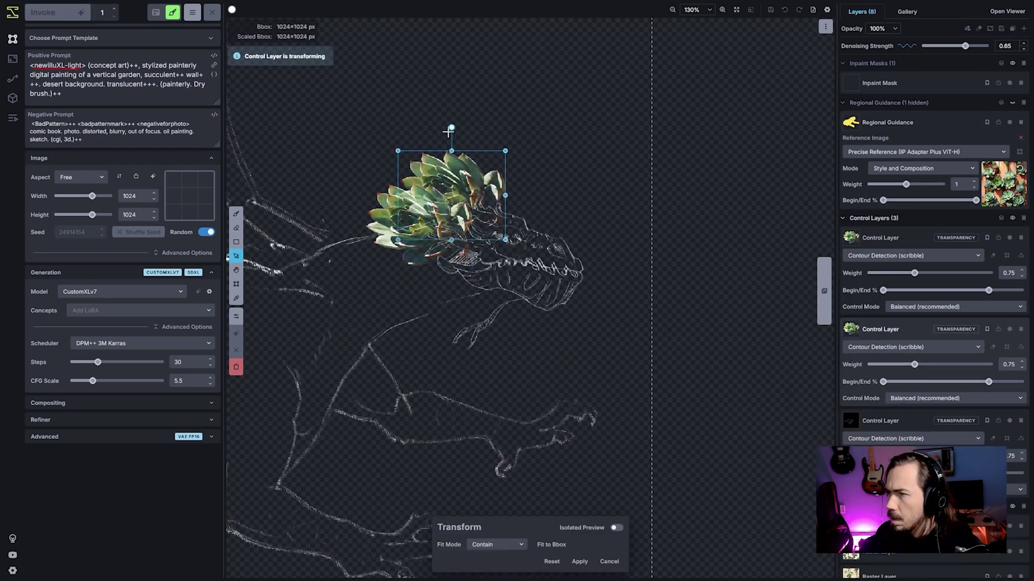
pyautogui.moveTo(451, 130); pyautogui.dragTo(475, 187)
pyautogui.click(578, 561)
# Duplicate the succulent again and place a smaller, rotated copy farther forward along the top of the dragon's head.
pyautogui.rightClick(912, 241)
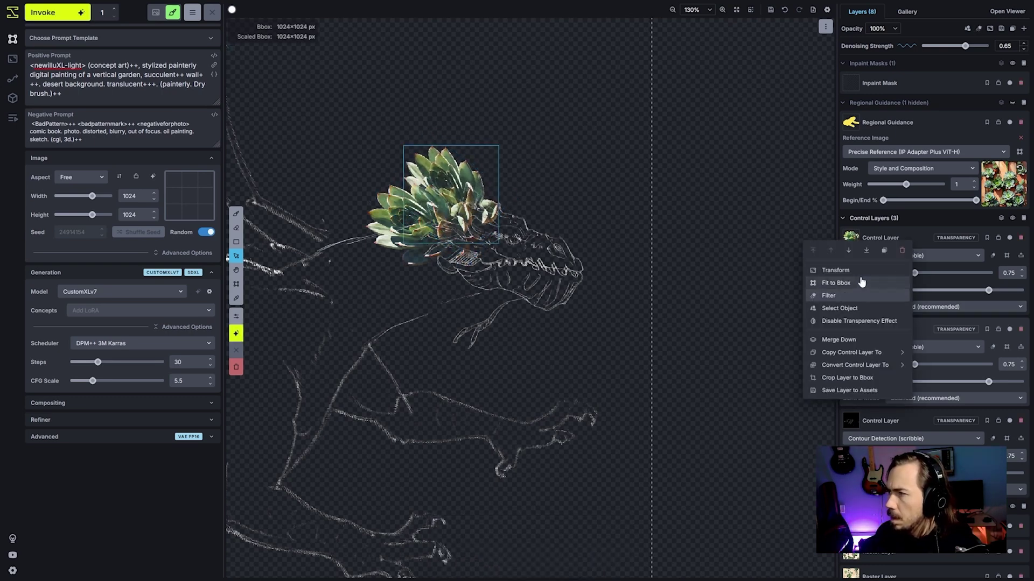
pyautogui.click(880, 255)
pyautogui.moveTo(427, 237); pyautogui.dragTo(439, 235)
pyautogui.hotkey('shift', 't')
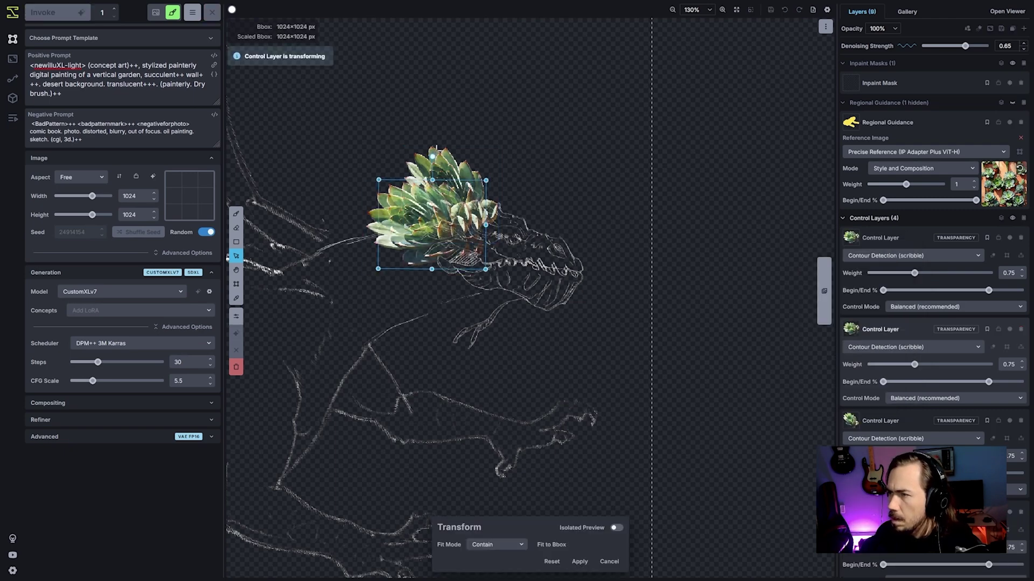
pyautogui.moveTo(433, 155); pyautogui.dragTo(494, 196)
pyautogui.moveTo(450, 157); pyautogui.dragTo(437, 208)
pyautogui.moveTo(426, 250); pyautogui.dragTo(490, 193)
pyautogui.moveTo(503, 224); pyautogui.dragTo(500, 218)
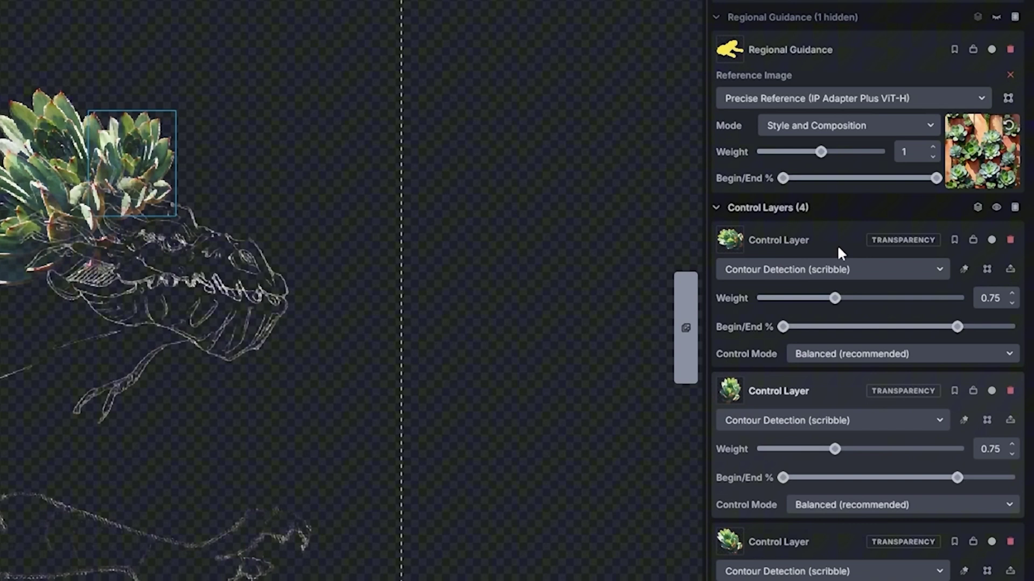
# Merge the three succulent control layers into one and set its model to Contour Detection (scribble).
pyautogui.rightClick(916, 241)
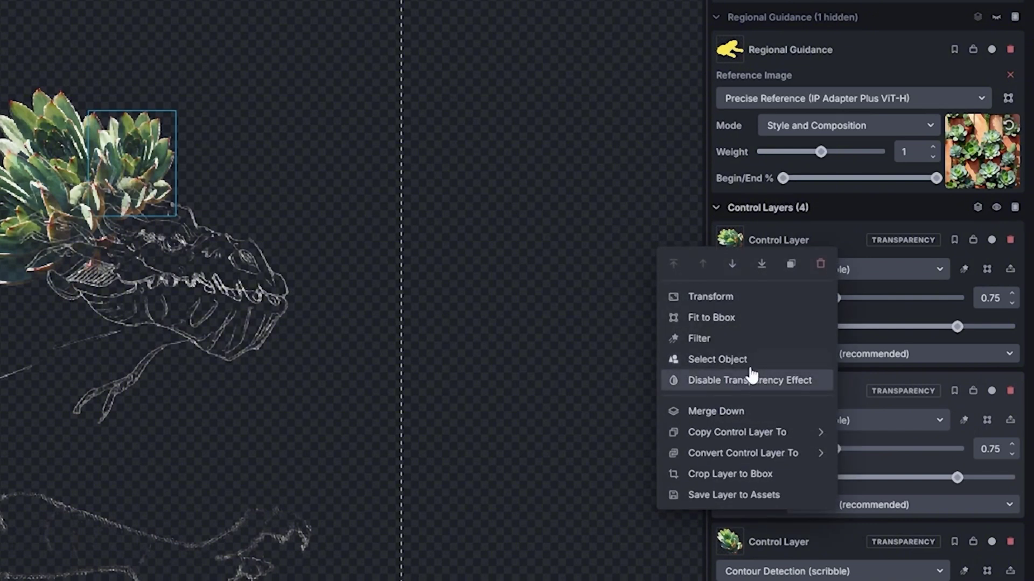
pyautogui.click(744, 411)
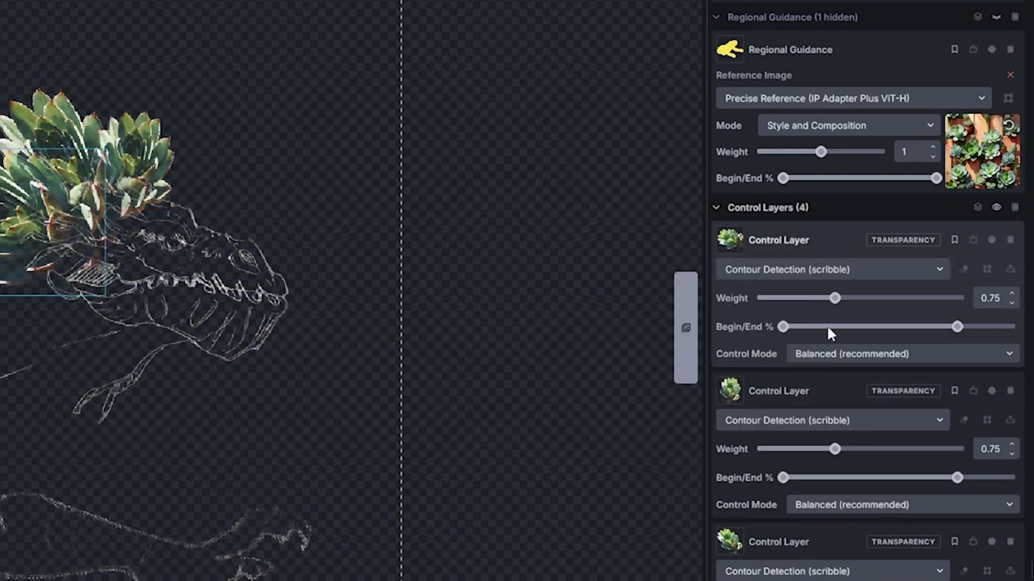
pyautogui.rightClick(812, 240)
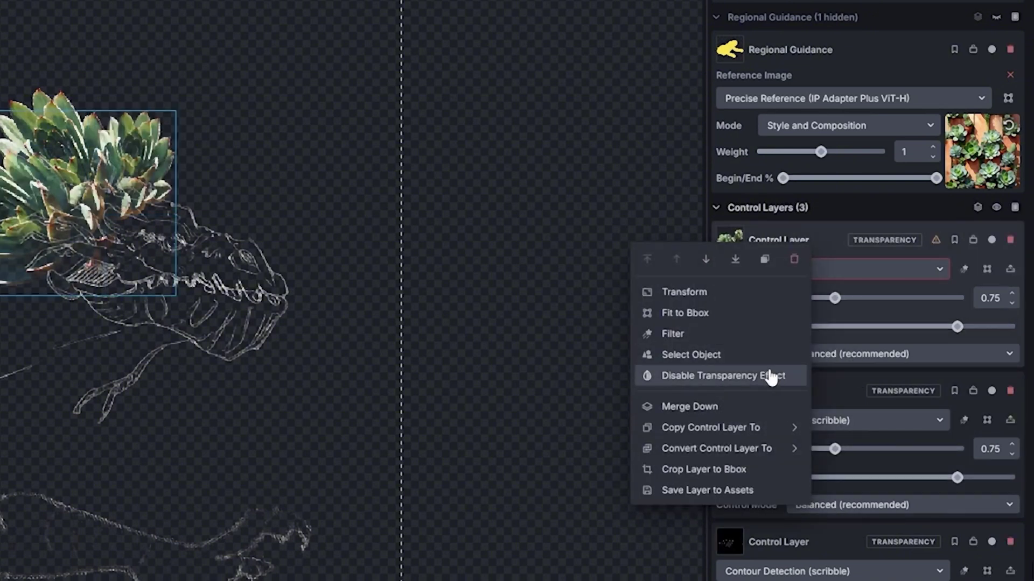
pyautogui.click(748, 413)
pyautogui.click(799, 270)
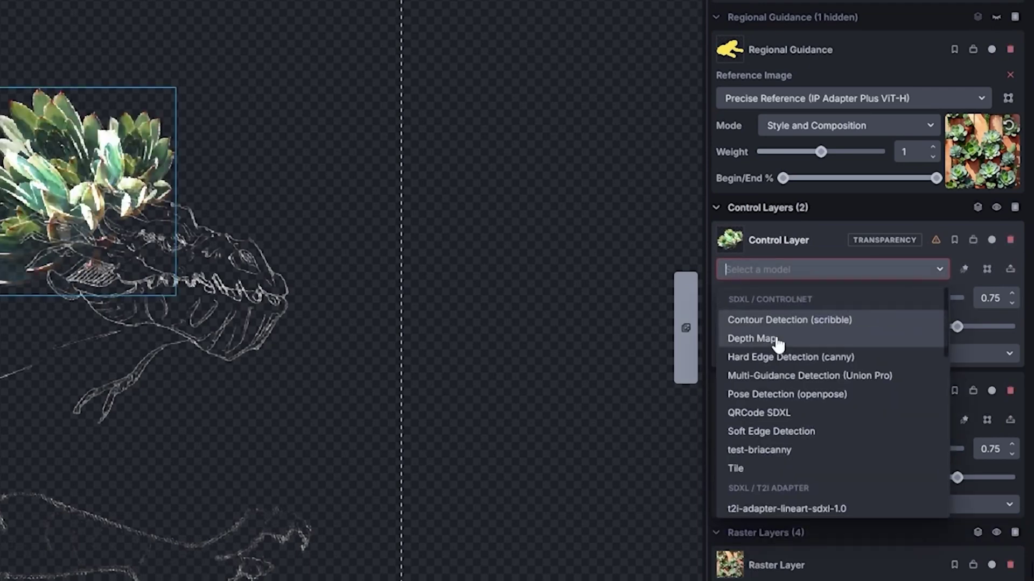
pyautogui.click(786, 322)
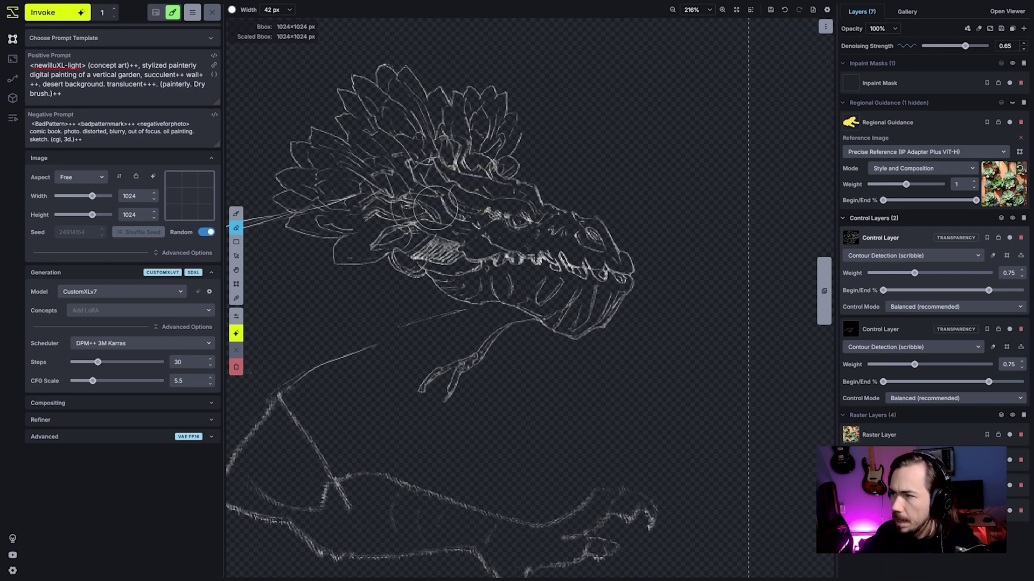
# Generate an image from the succulent crest and dragon control layers, keeping the regional guidance overlay hidden.
pyautogui.scroll(-10, 570, 274)
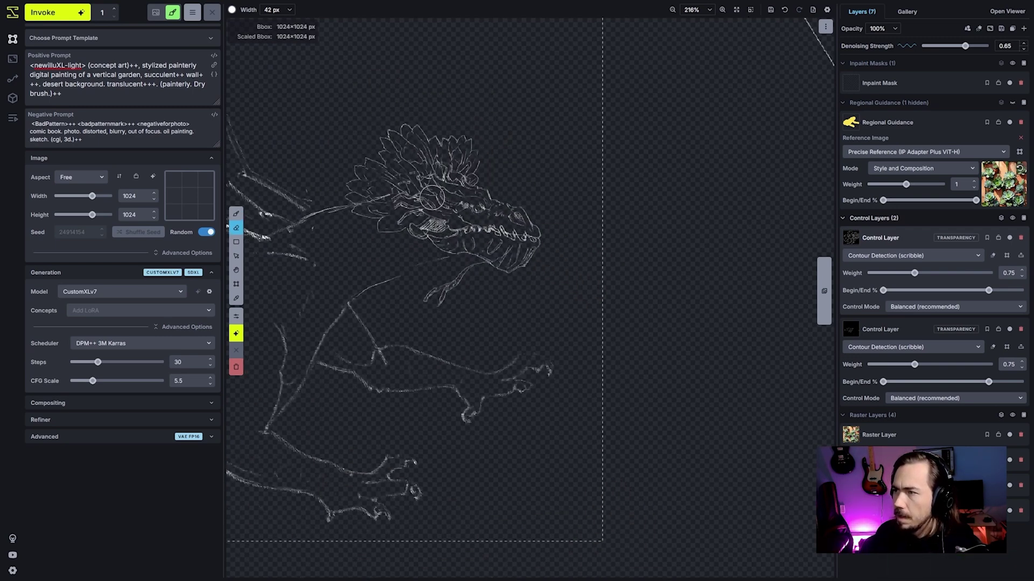
pyautogui.press('h')
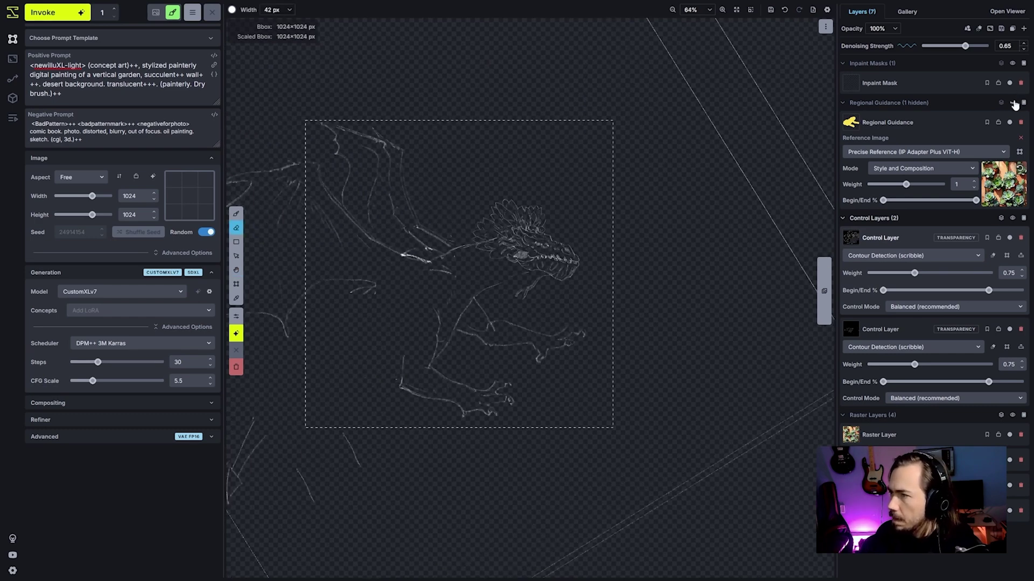
pyautogui.click(1013, 103)
pyautogui.click(1013, 103)
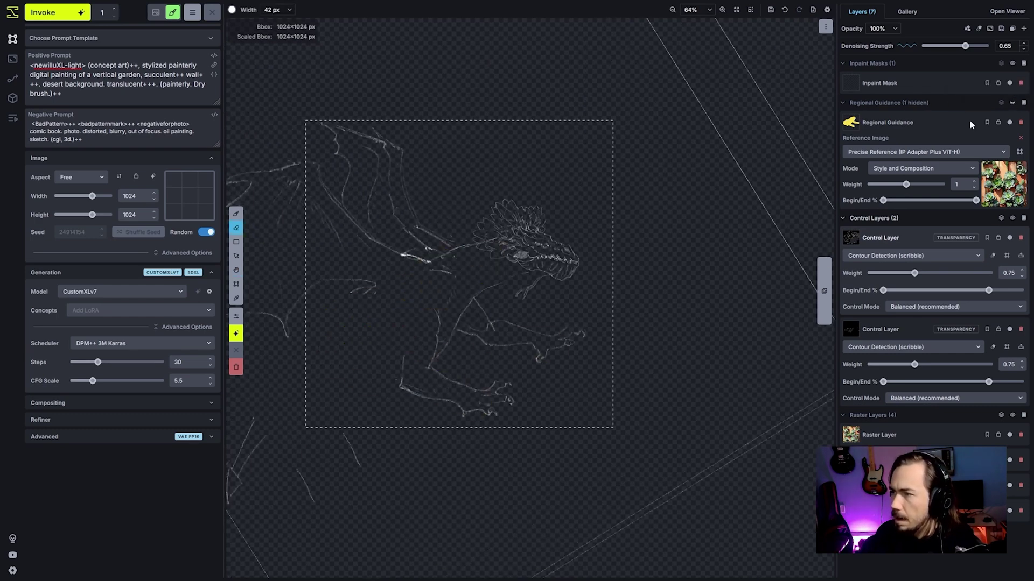
pyautogui.click(54, 22)
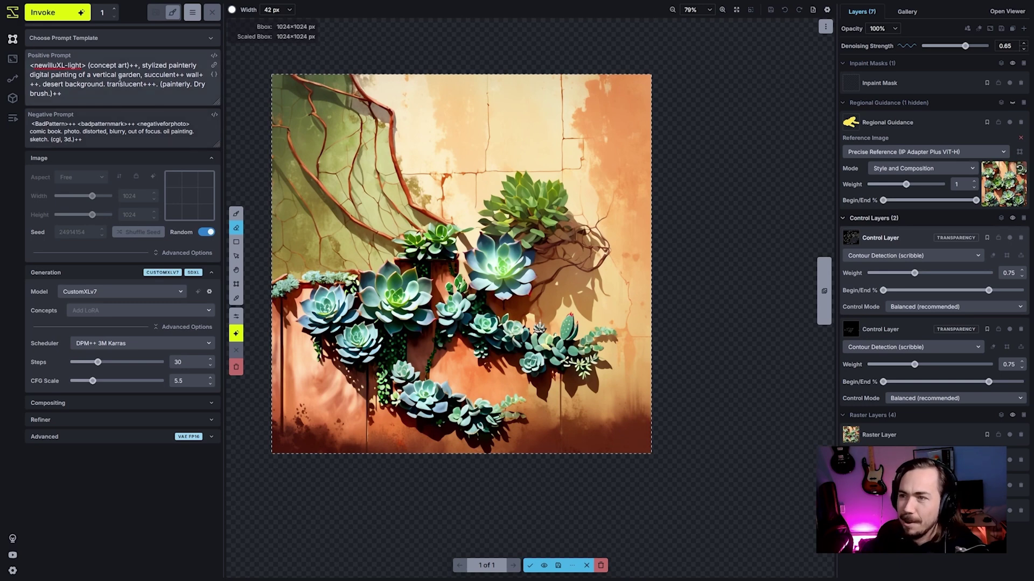
# Change the positive prompt's subject to "a dragon covered in succulents++" and set the regional reference image's weight to 0.5.
pyautogui.moveTo(180, 81); pyautogui.dragTo(192, 79)
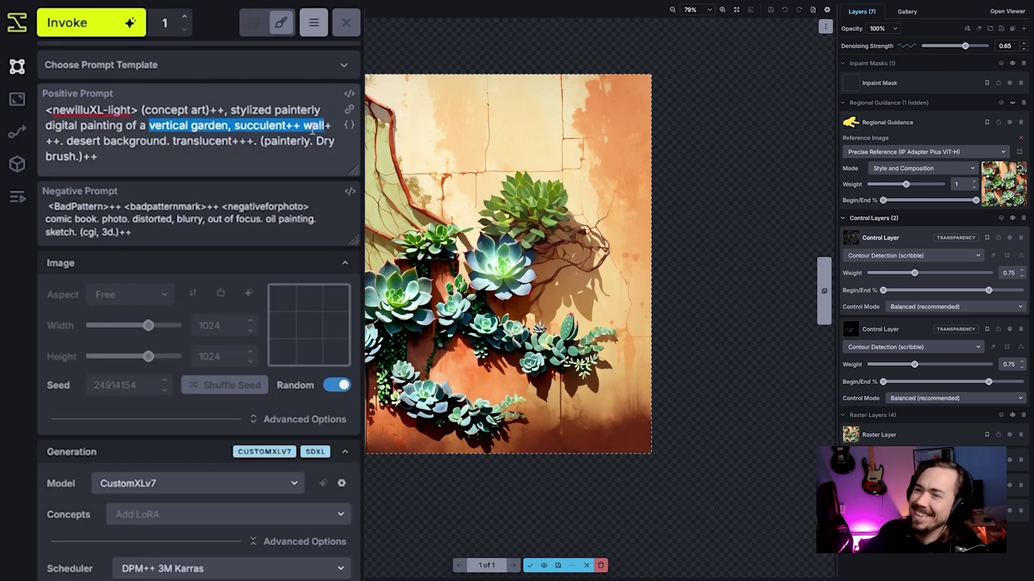
pyautogui.moveTo(313, 131); pyautogui.dragTo(234, 126)
pyautogui.write('dragon co')
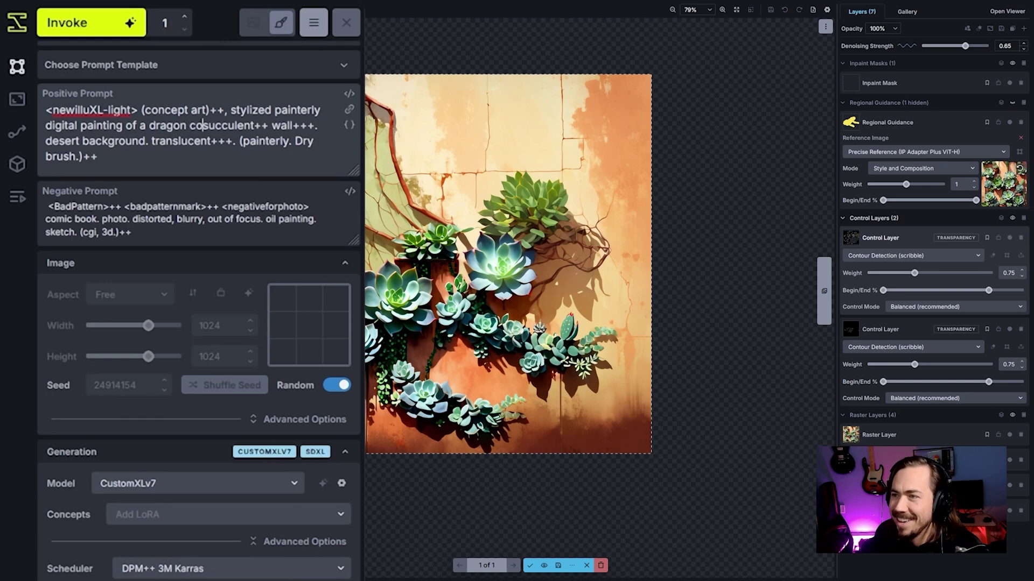
pyautogui.write('vered in')
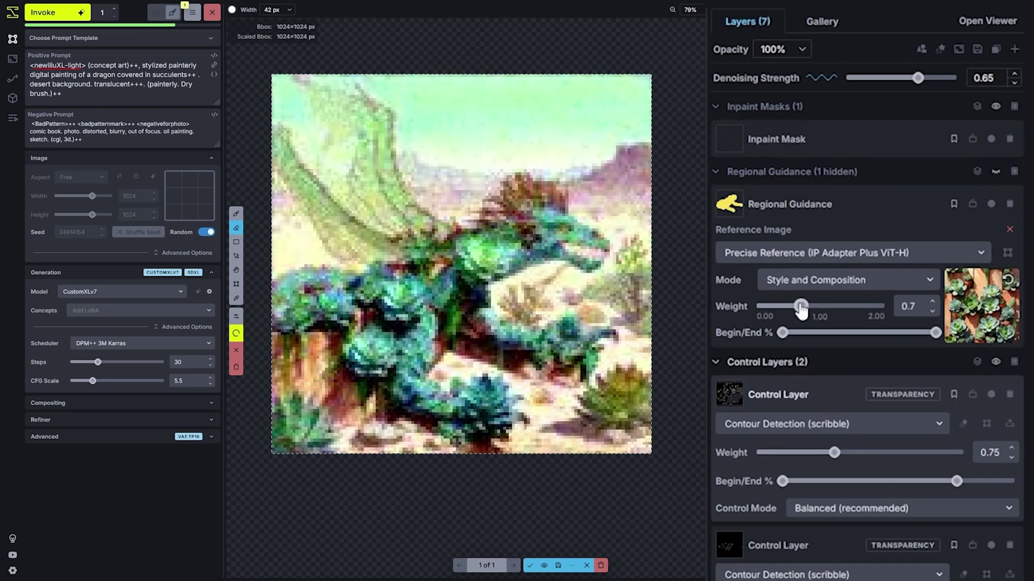
pyautogui.click(789, 308)
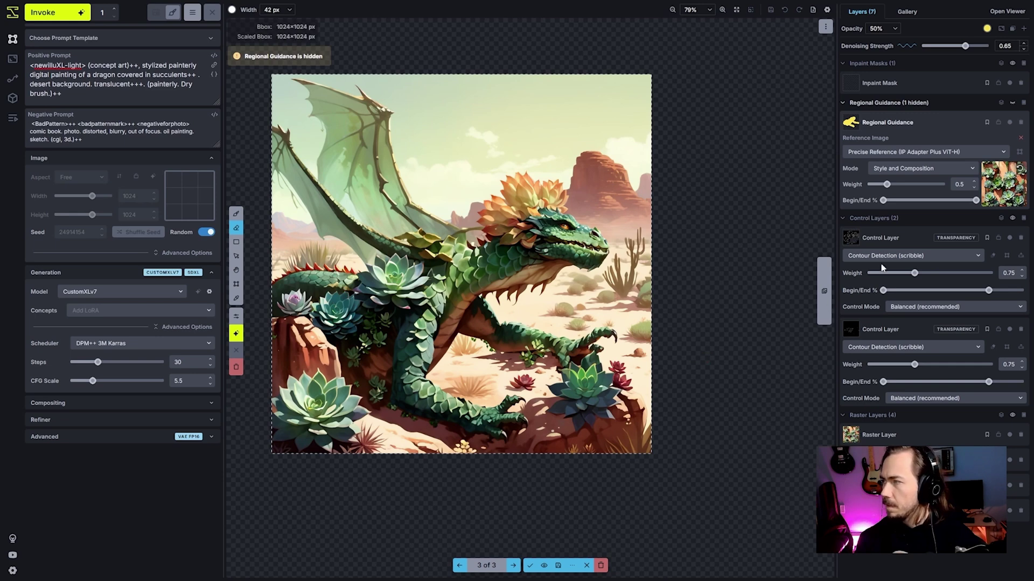
# Set the regional reference to Style Only with weight 0.7 and an earlier end point, and generate two more variations.
pyautogui.click(904, 152)
pyautogui.click(904, 181)
pyautogui.moveTo(975, 200); pyautogui.dragTo(940, 200)
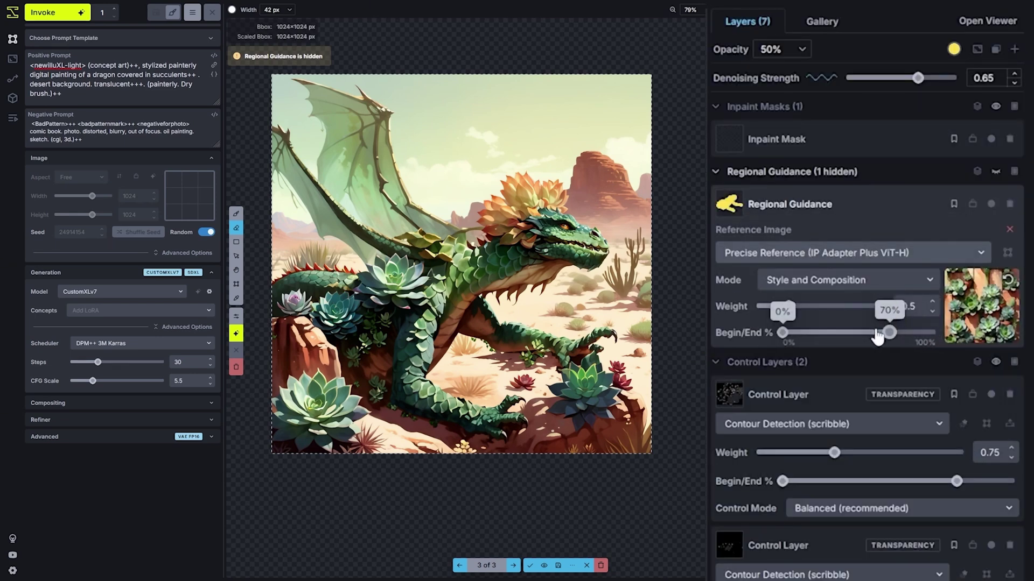
pyautogui.moveTo(878, 337); pyautogui.dragTo(874, 334)
pyautogui.click(54, 12)
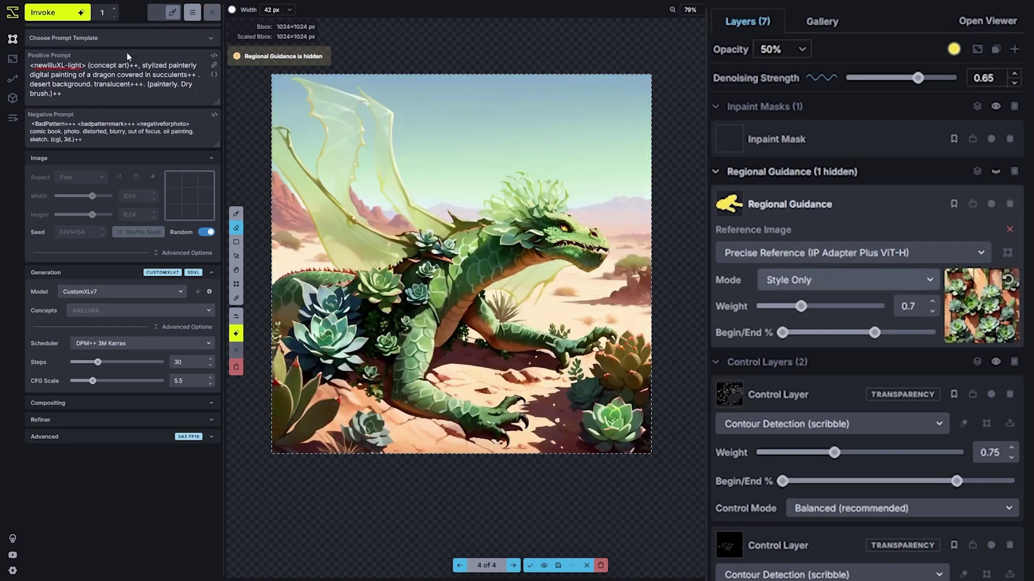
pyautogui.click(56, 15)
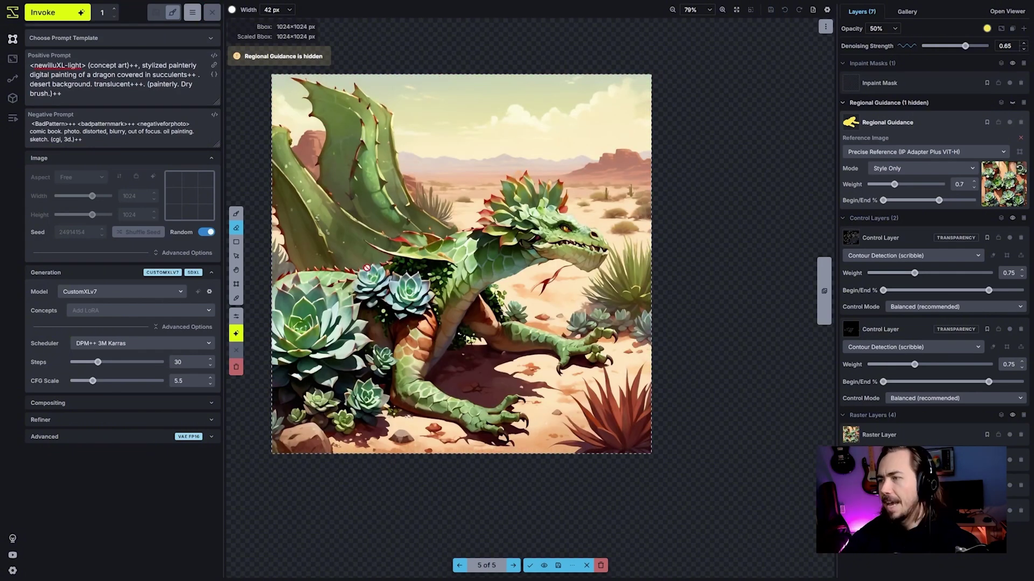
# Accept the fifth generated dragon as a raster layer and disable the lower control layer holding the dragon sketch.
pyautogui.press('Return')
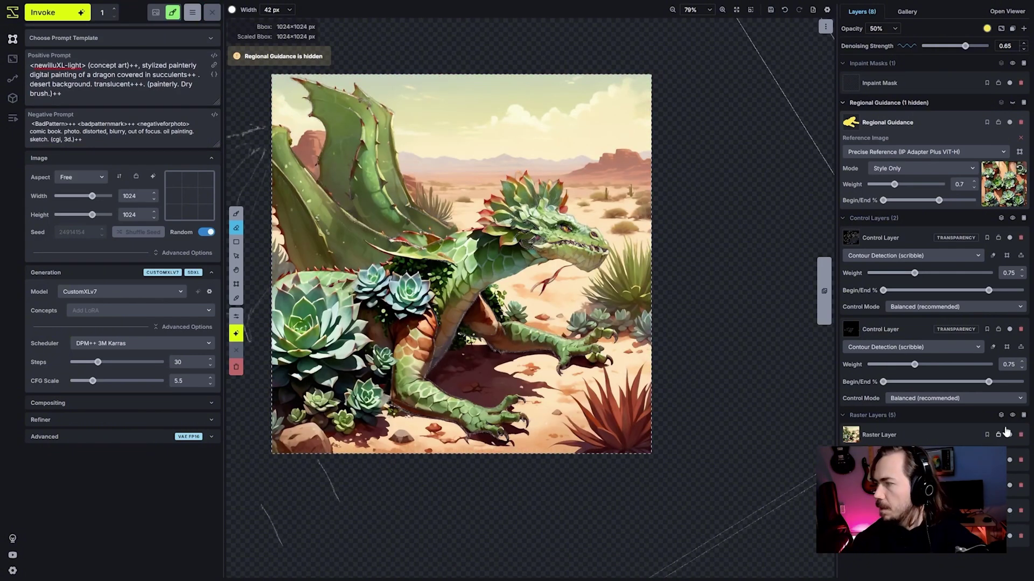
pyautogui.click(1013, 416)
pyautogui.click(1013, 416)
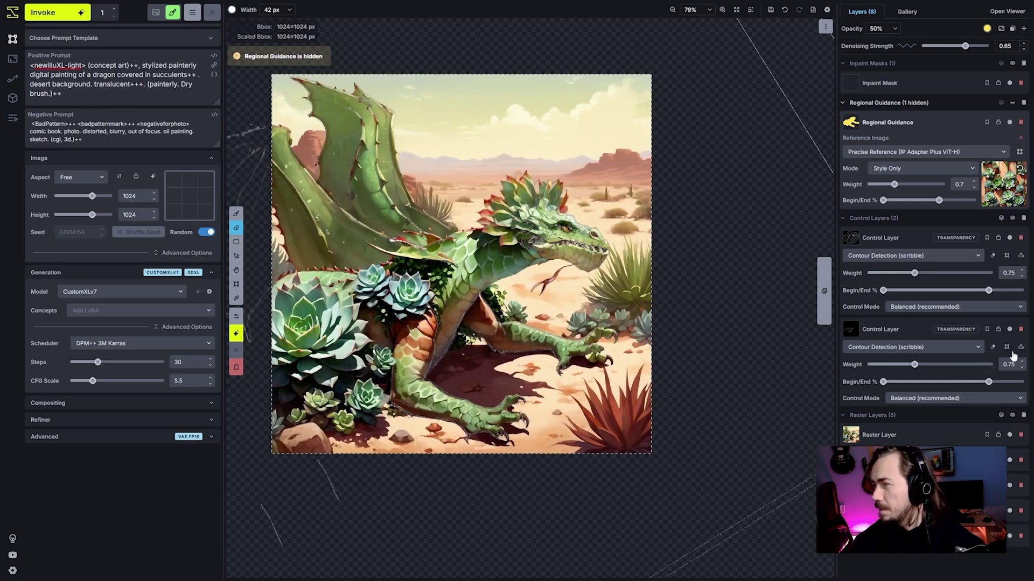
pyautogui.click(1009, 328)
pyautogui.click(1012, 416)
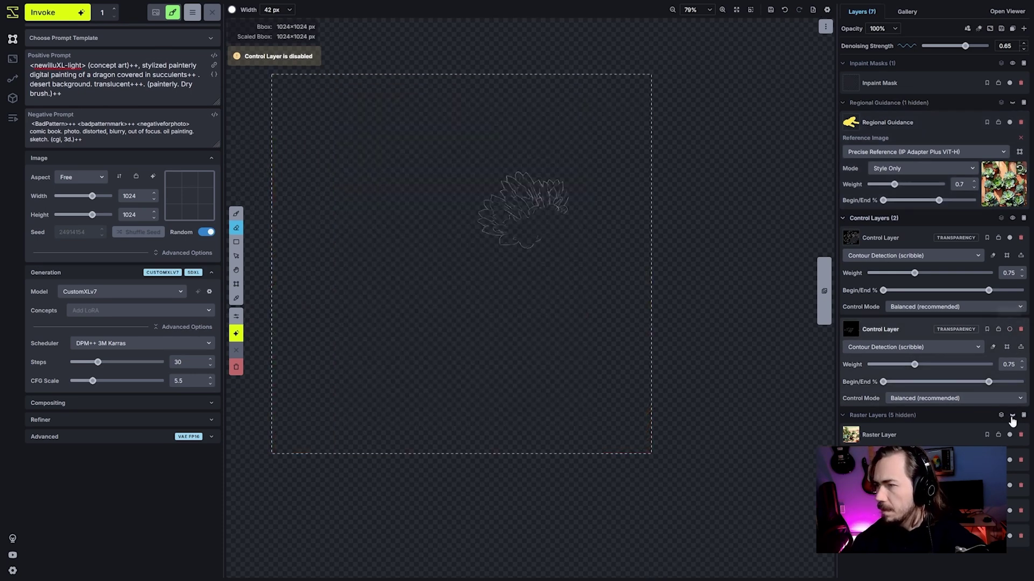
pyautogui.click(1012, 416)
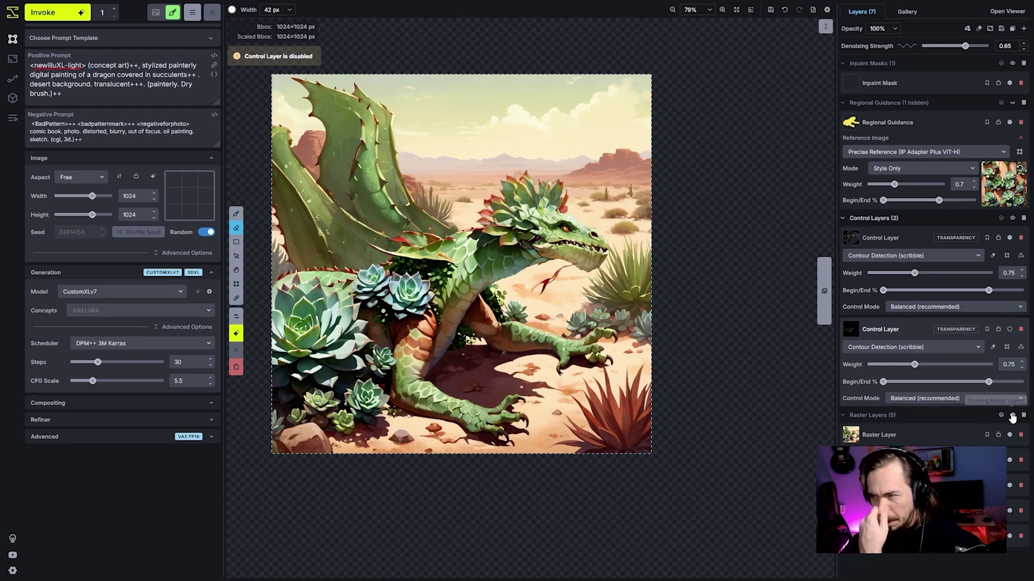
# Paint dark green over the dragon's shoulder succulents on the top raster layer and dot it with lighter green spots.
pyautogui.click(883, 435)
pyautogui.press('b')
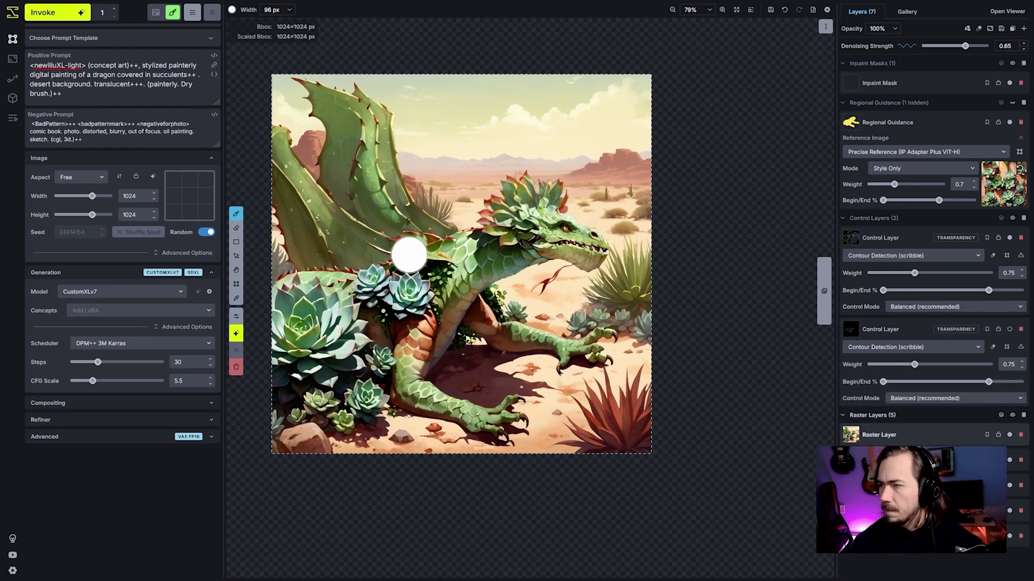
pyautogui.press('i')
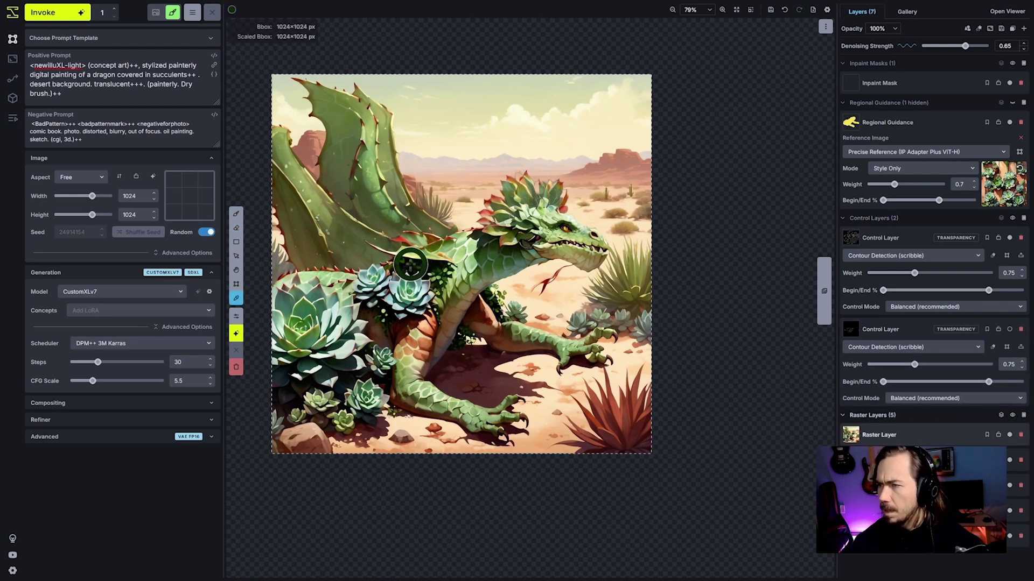
pyautogui.press('b')
pyautogui.keyDown('ctrl'); pyautogui.scroll(4, 381, 289); pyautogui.keyUp('ctrl')
pyautogui.scroll(1, 375, 291)
pyautogui.moveTo(374, 291); pyautogui.dragTo(423, 282)
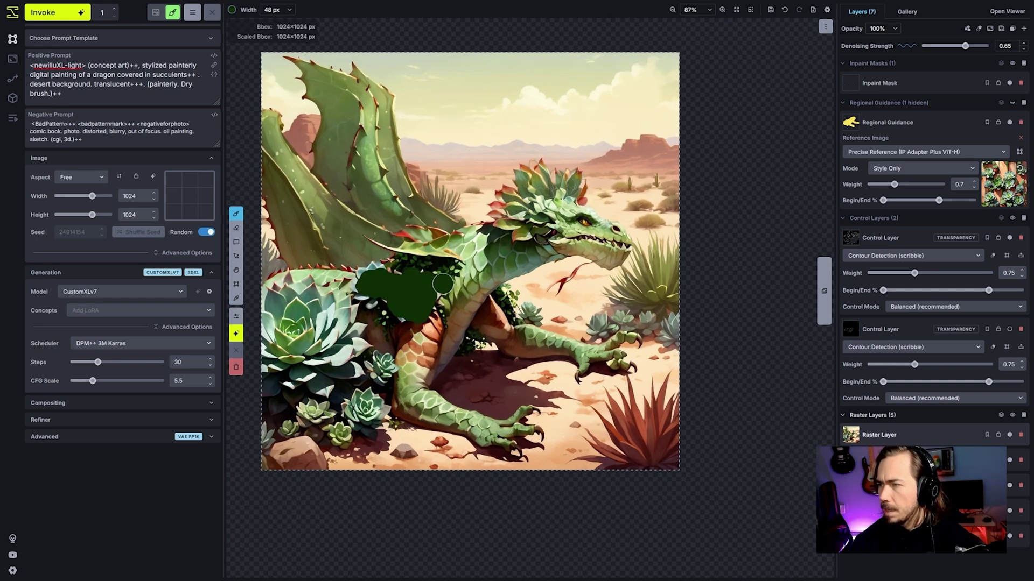
pyautogui.keyDown('alt'); pyautogui.click(443, 276); pyautogui.keyUp('alt')
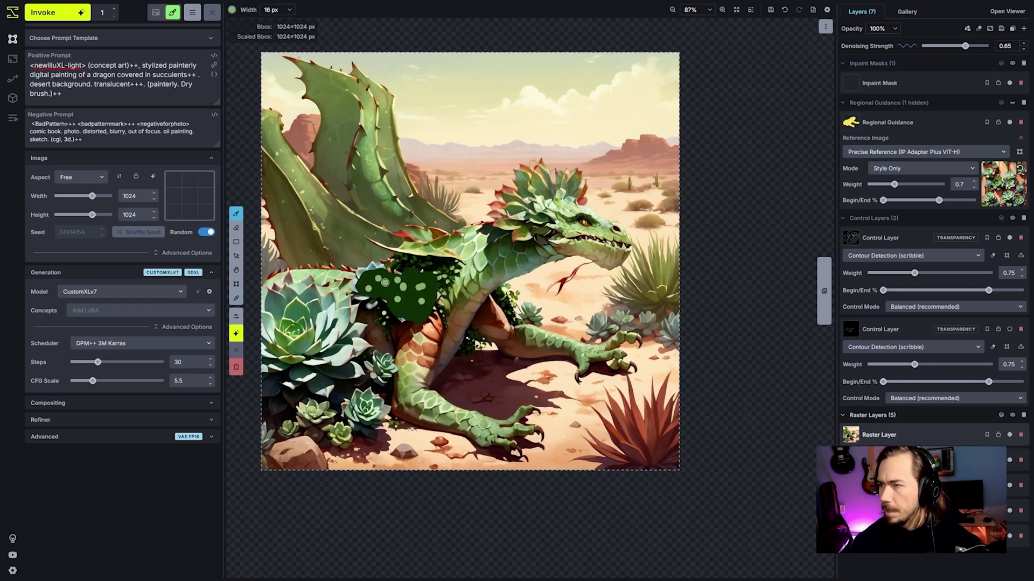
# Block over the large succulent at the dragon's hindquarters with sampled dark brown and pale green.
pyautogui.press('i')
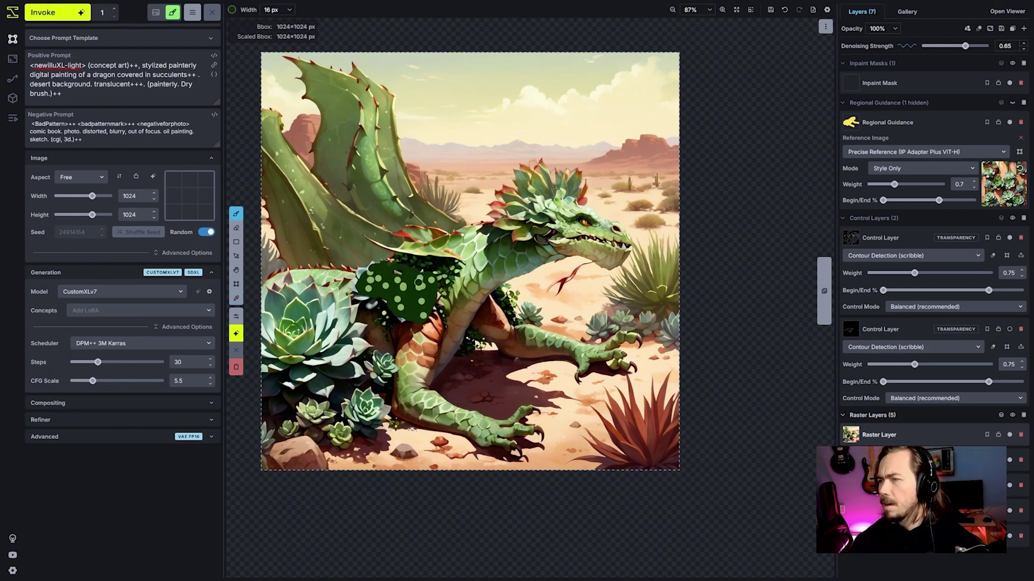
pyautogui.keyDown('alt'); pyautogui.click(371, 341); pyautogui.keyUp('alt')
pyautogui.scroll(8, 367, 339)
pyautogui.moveTo(367, 337); pyautogui.dragTo(329, 328)
pyautogui.keyDown('alt'); pyautogui.click(336, 302); pyautogui.keyUp('alt')
pyautogui.moveTo(333, 301)
pyautogui.mouseDown()
pyautogui.moveTo(308, 302)
pyautogui.moveTo(287, 339)
pyautogui.mouseUp()
# Paint an inpaint mask over the wings, shoulder and hindquarters with a 356 px brush and generate a new version.
pyautogui.scroll(6, 486, 362)
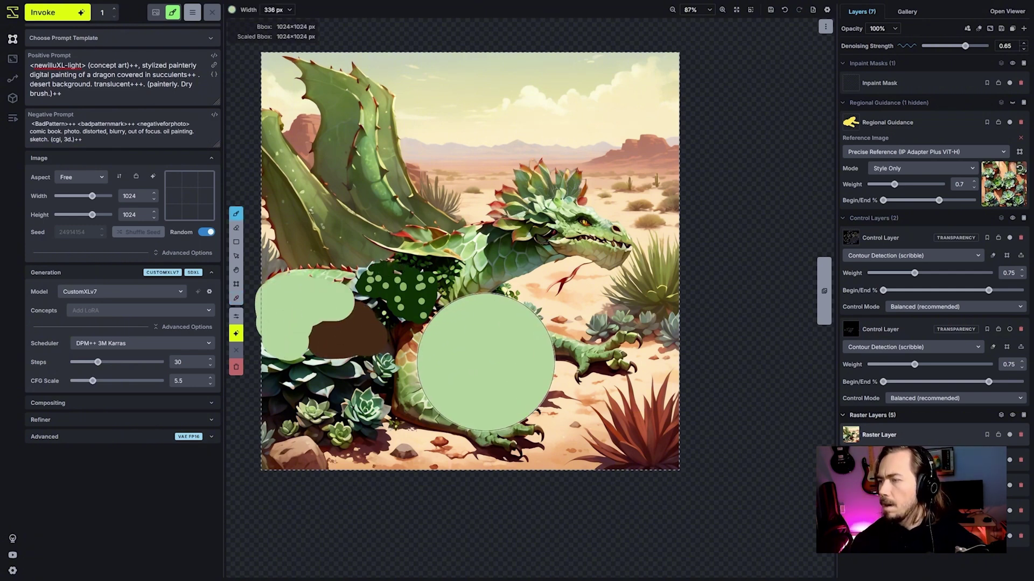
pyautogui.click(905, 91)
pyautogui.scroll(1, 458, 323)
pyautogui.moveTo(439, 297)
pyautogui.mouseDown()
pyautogui.moveTo(364, 163)
pyautogui.moveTo(313, 351)
pyautogui.moveTo(399, 374)
pyautogui.moveTo(423, 404)
pyautogui.moveTo(390, 377)
pyautogui.moveTo(369, 387)
pyautogui.mouseUp()
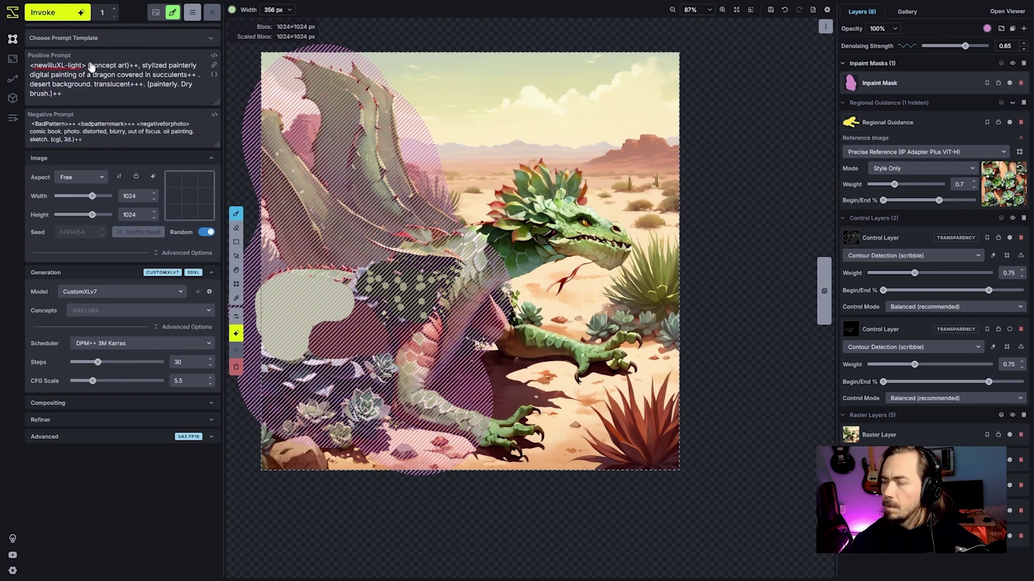
pyautogui.hotkey('ctrl', 'Return')
pyautogui.hotkey('ctrl', 'Return')
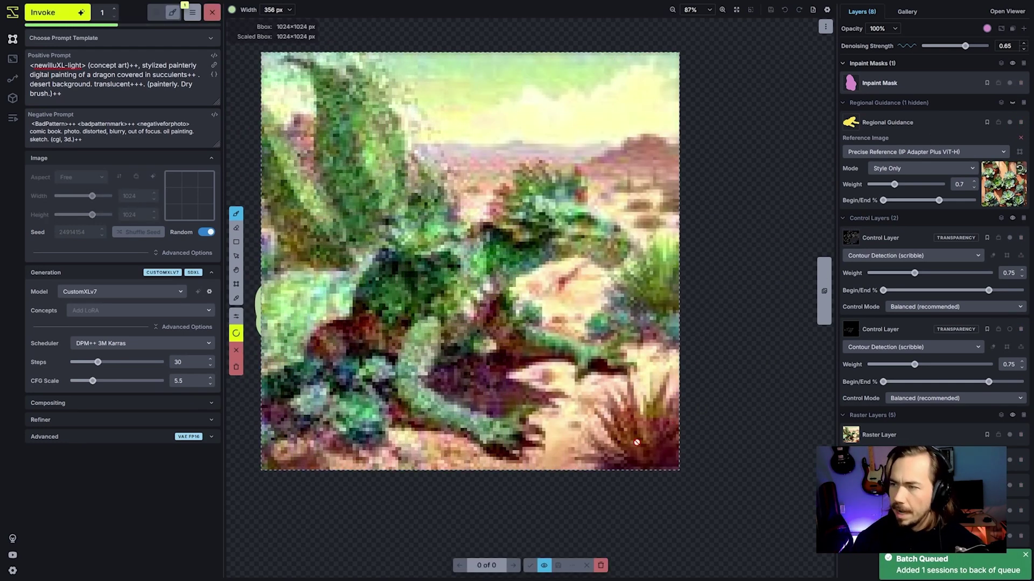
# Accept the generated leaf-winged version as a raster layer and clear the inpaint mask.
pyautogui.scroll(-3, 533, 428)
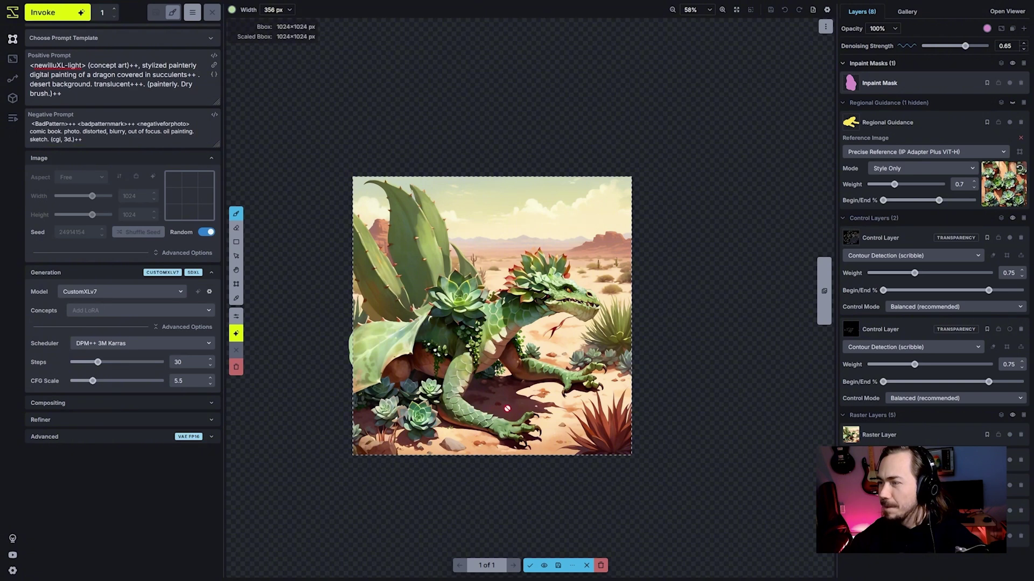
pyautogui.scroll(1, 505, 409)
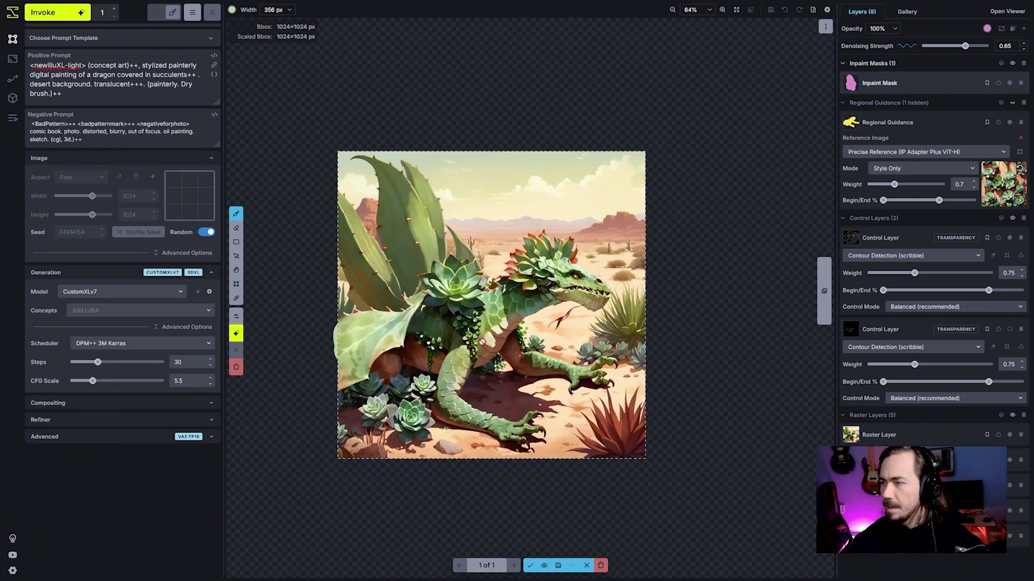
pyautogui.click(529, 565)
pyautogui.scroll(6, 415, 329)
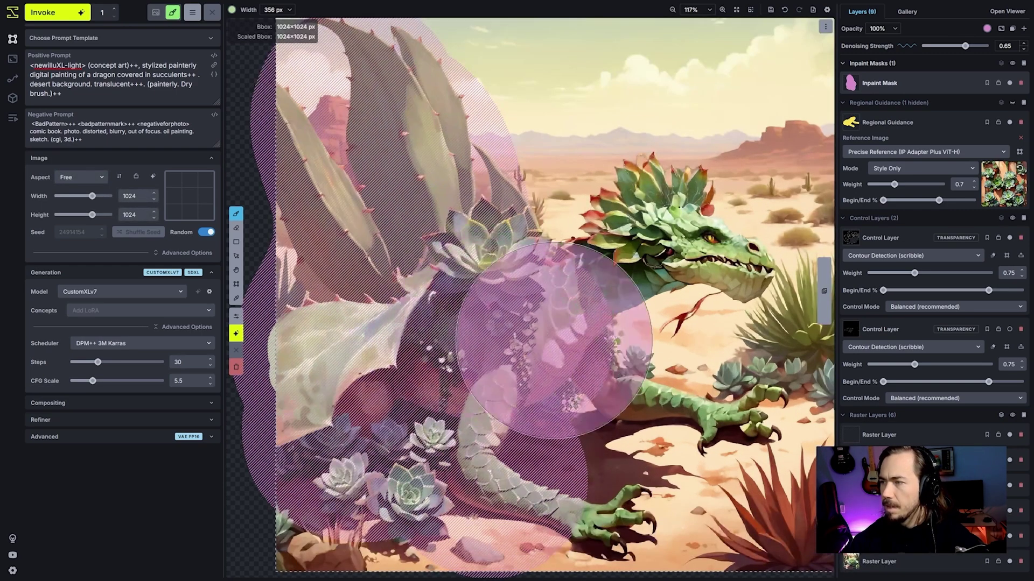
pyautogui.scroll(-5, 512, 183)
pyautogui.scroll(5, 443, 148)
pyautogui.hotkey('shift', 'c')
pyautogui.scroll(-3, 635, 346)
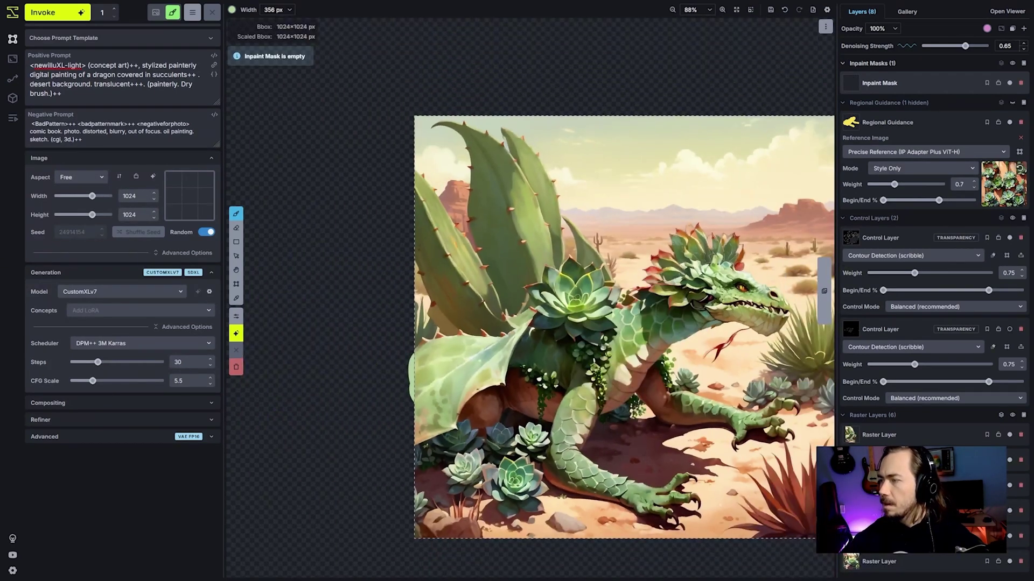
# Duplicate the new raster layer, shift the copy toward the dragon's head and erase the copy's surplus around its wing leaves.
pyautogui.click(912, 436)
pyautogui.rightClick(912, 431)
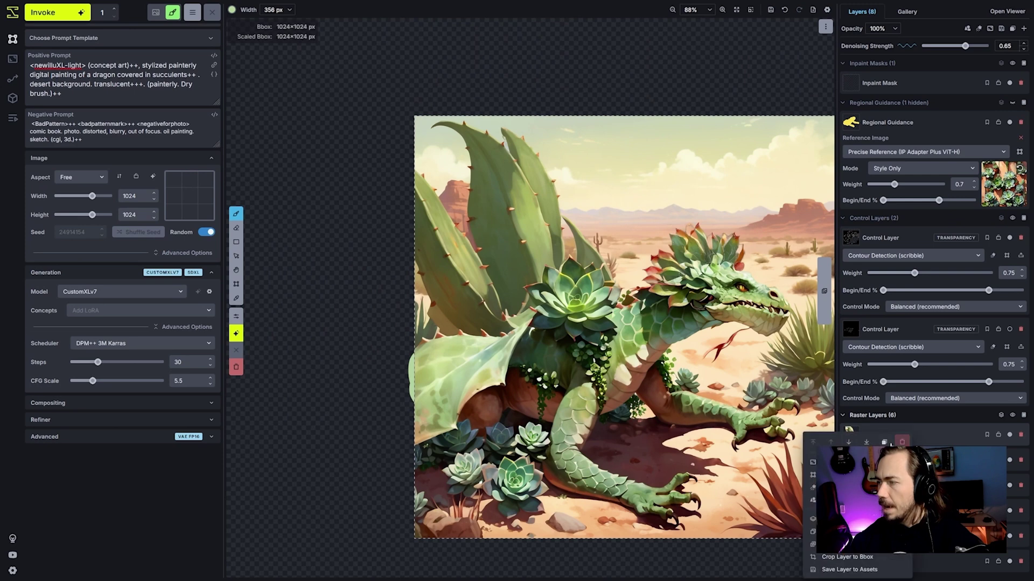
pyautogui.click(884, 443)
pyautogui.press('v')
pyautogui.moveTo(497, 280); pyautogui.dragTo(576, 267)
pyautogui.press('e')
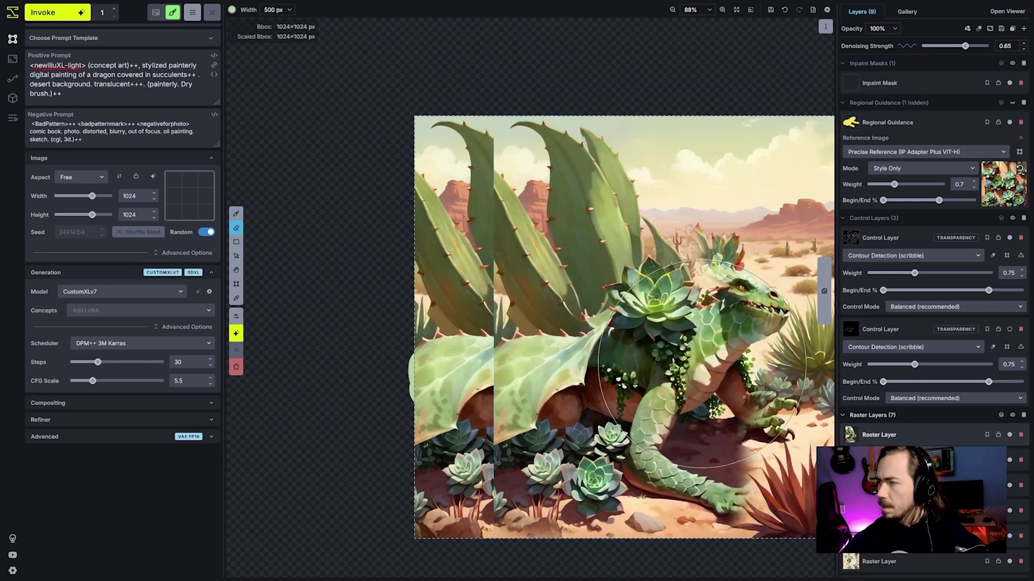
pyautogui.moveTo(646, 350)
pyautogui.mouseDown()
pyautogui.moveTo(721, 316)
pyautogui.moveTo(711, 463)
pyautogui.moveTo(662, 468)
pyautogui.moveTo(543, 409)
pyautogui.moveTo(501, 425)
pyautogui.moveTo(531, 463)
pyautogui.moveTo(638, 266)
pyautogui.mouseUp()
# Transform the copied wing piece by shrinking, rotating and moving it into place behind the dragon's shoulder, and apply it.
pyautogui.hotkey('shift', 't')
pyautogui.moveTo(595, 95); pyautogui.dragTo(618, 186)
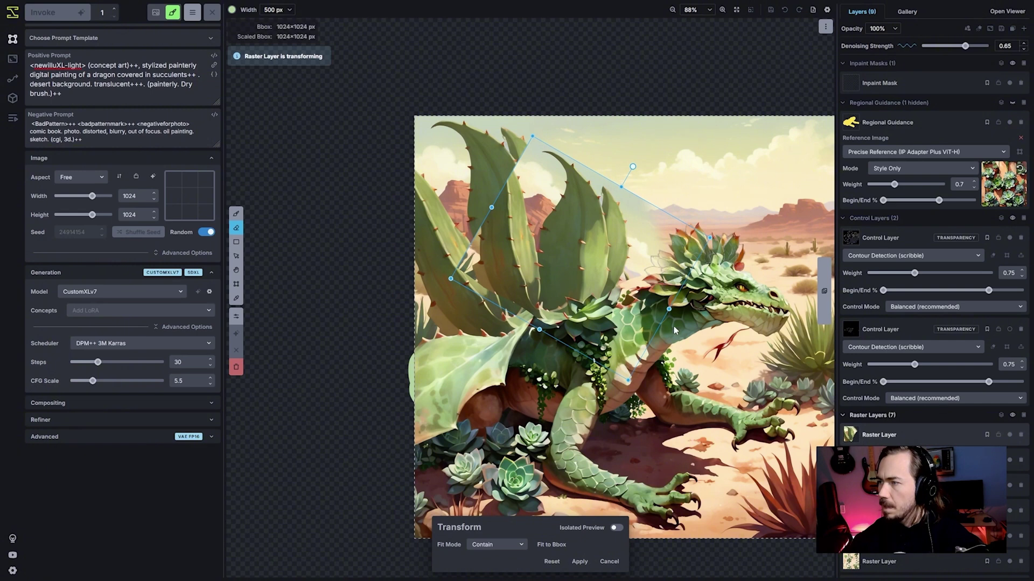
pyautogui.moveTo(673, 331)
pyautogui.mouseDown()
pyautogui.moveTo(620, 235)
pyautogui.moveTo(625, 220)
pyautogui.mouseUp()
pyautogui.press('Return')
# Paint sampled leaf greens over the seam between the original and copied wings, extending the middle leaf to a point.
pyautogui.press('b')
pyautogui.scroll(3, 509, 238)
pyautogui.keyDown('alt'); pyautogui.click(511, 242); pyautogui.keyUp('alt')
pyautogui.scroll(-8, 512, 235)
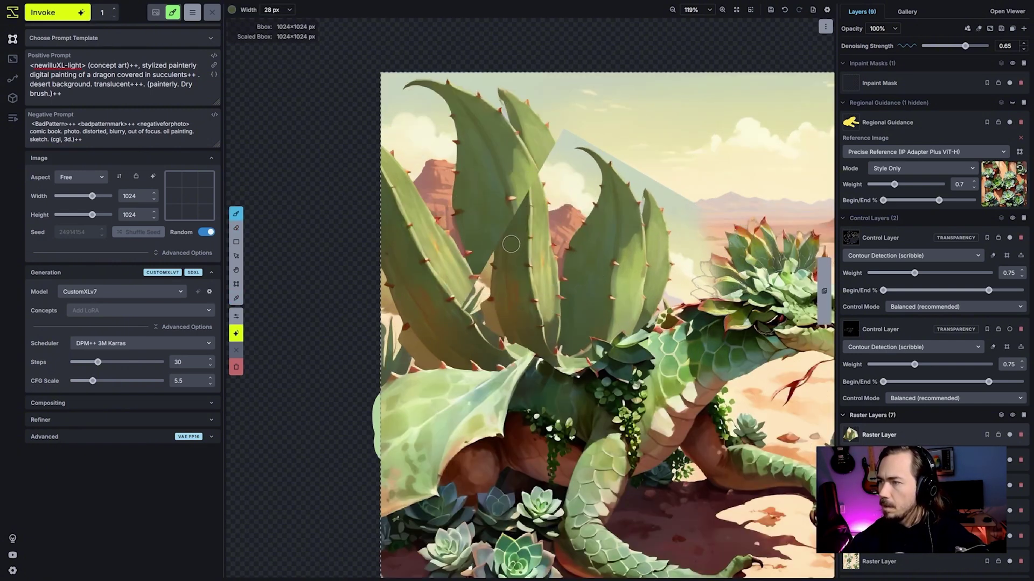
pyautogui.moveTo(518, 207); pyautogui.dragTo(518, 218)
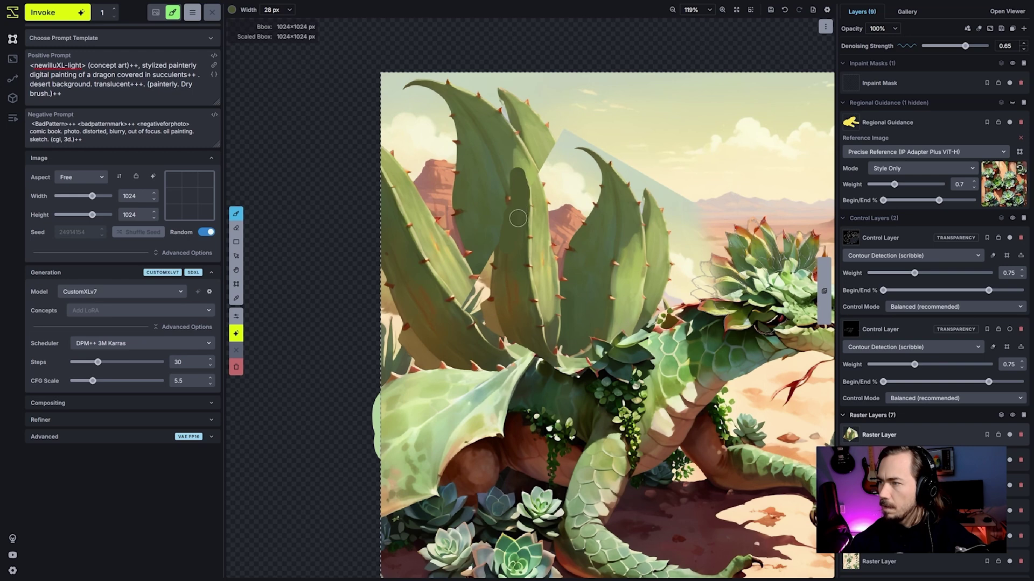
pyautogui.scroll(-6, 536, 193)
pyautogui.keyDown('alt'); pyautogui.click(536, 192); pyautogui.keyUp('alt')
pyautogui.moveTo(508, 150)
pyautogui.mouseDown()
pyautogui.moveTo(537, 173)
pyautogui.moveTo(546, 199)
pyautogui.mouseUp()
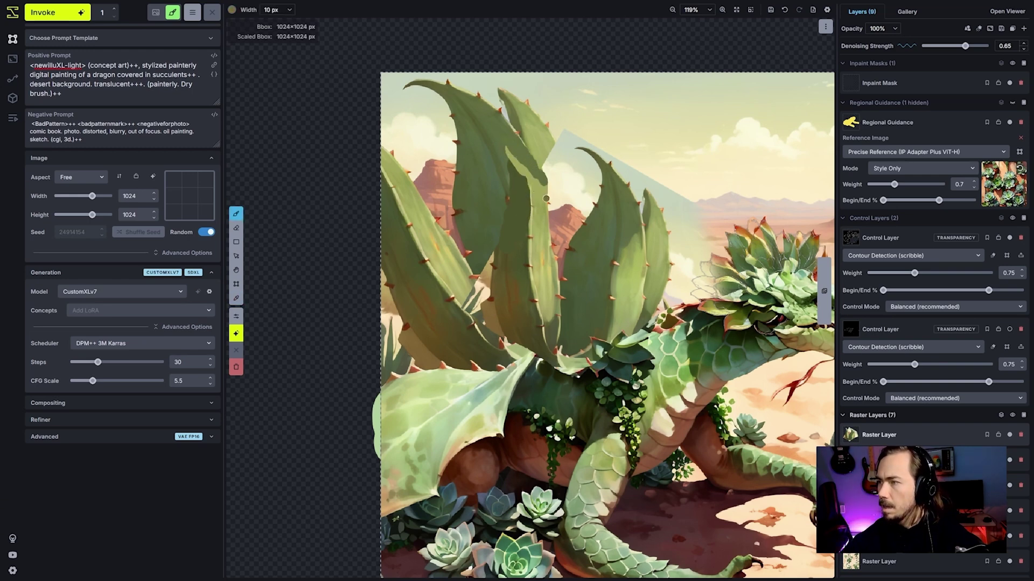
# Disable the regional guidance and paint an inpaint mask with a 256 px brush over the wing leaves and upper back.
pyautogui.scroll(-3, 546, 199)
pyautogui.press('e')
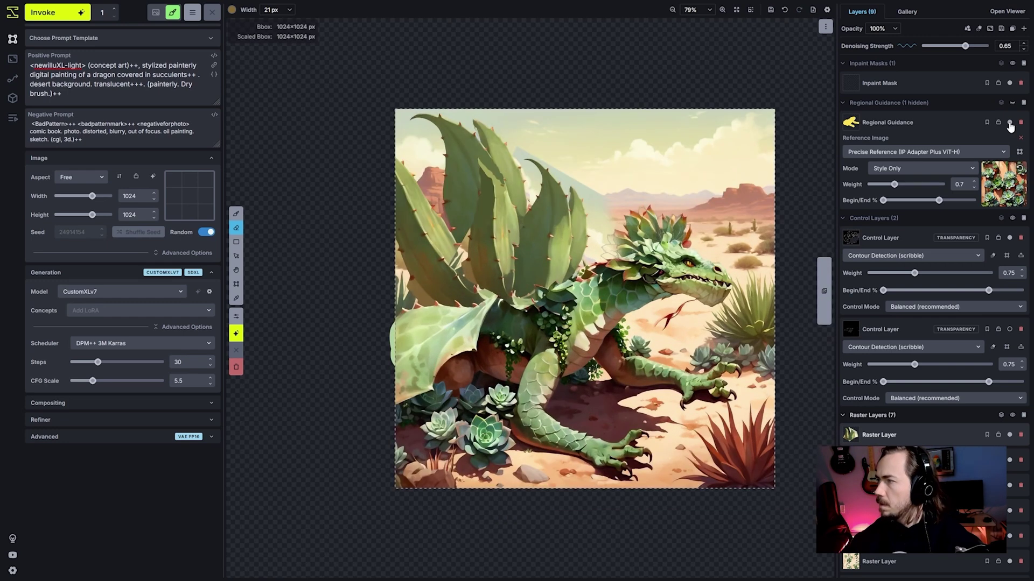
pyautogui.click(1009, 122)
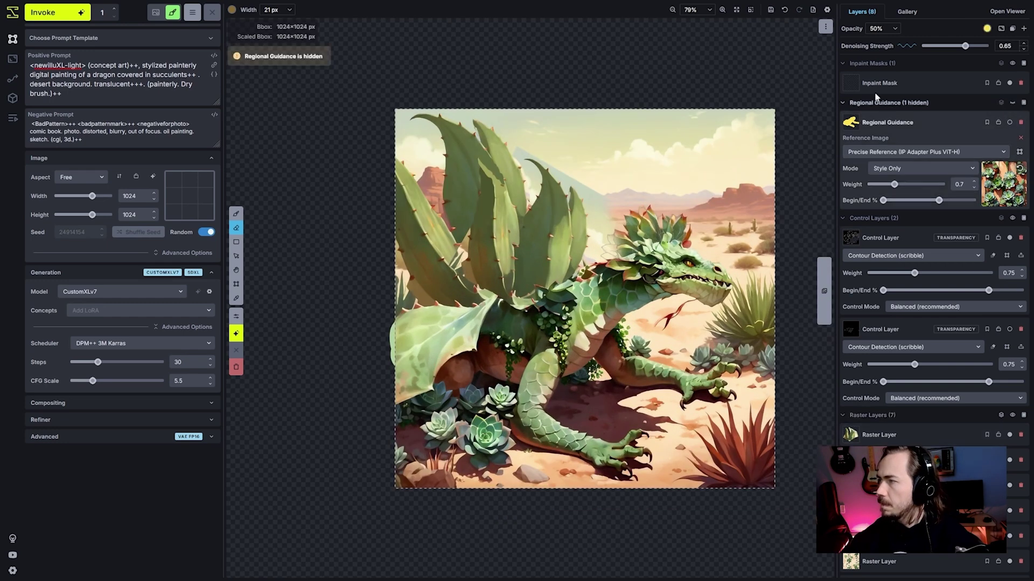
pyautogui.click(928, 82)
pyautogui.press(']')
pyautogui.press(']')
pyautogui.press(']')
pyautogui.press(']')
pyautogui.press(']')
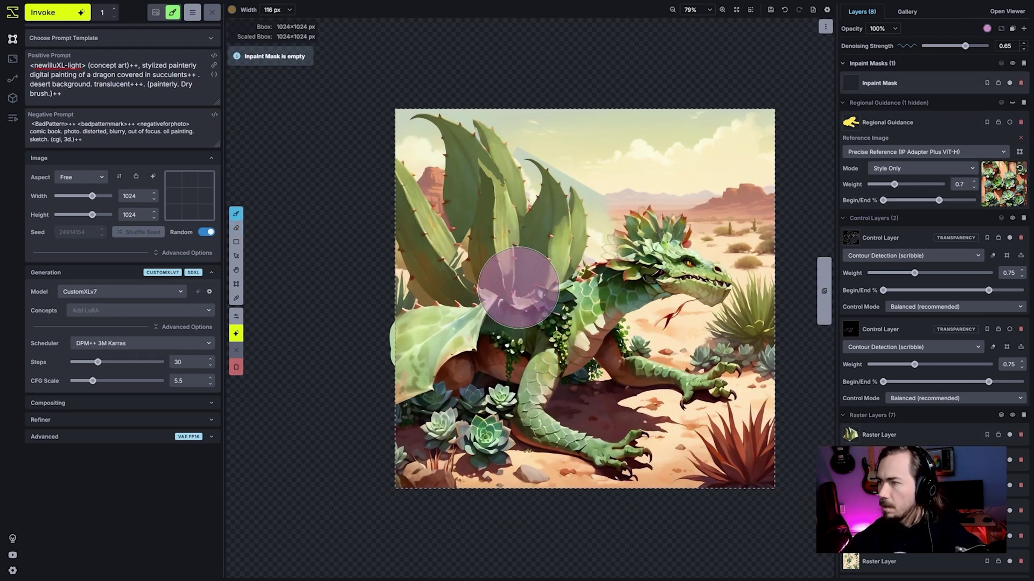
pyautogui.moveTo(503, 300)
pyautogui.mouseDown()
pyautogui.moveTo(488, 239)
pyautogui.moveTo(561, 226)
pyautogui.moveTo(551, 189)
pyautogui.moveTo(578, 230)
pyautogui.moveTo(564, 288)
pyautogui.moveTo(516, 317)
pyautogui.moveTo(446, 320)
pyautogui.mouseUp()
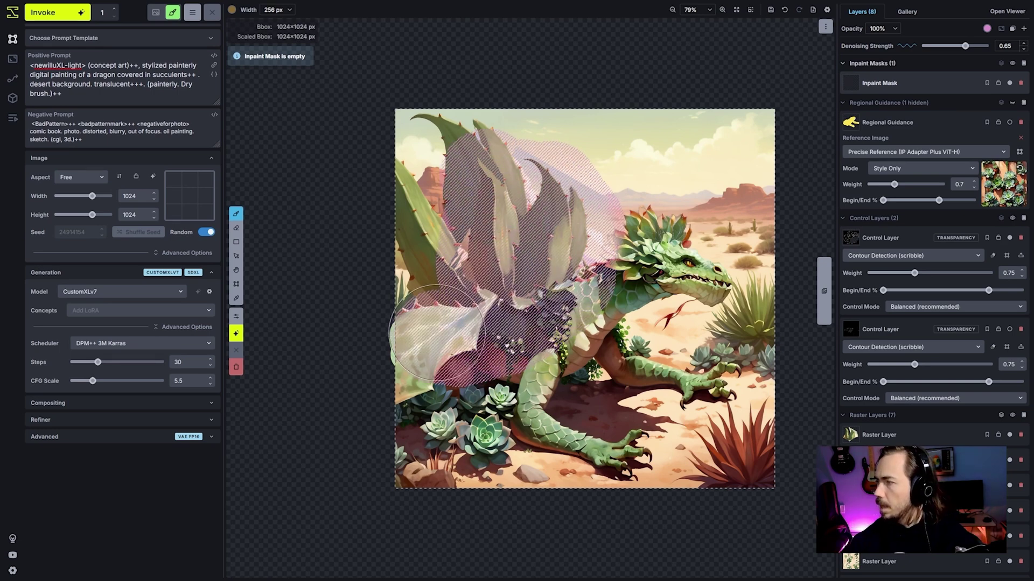
# Generate the masked area at denoising strengths 0.5 and 0.35, and accept the 0.35 version.
pyautogui.moveTo(965, 46); pyautogui.dragTo(955, 46)
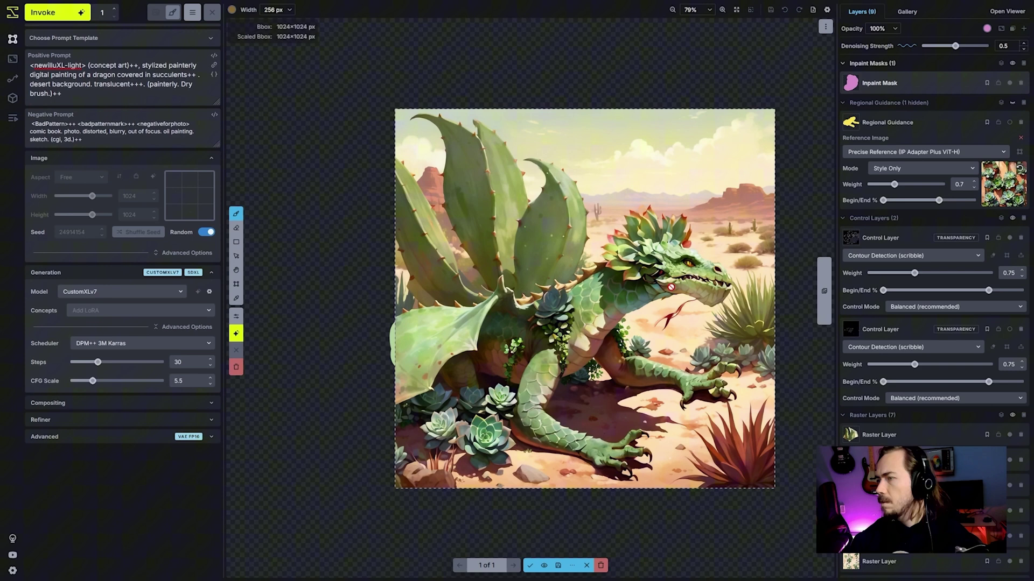
pyautogui.scroll(-3, 614, 501)
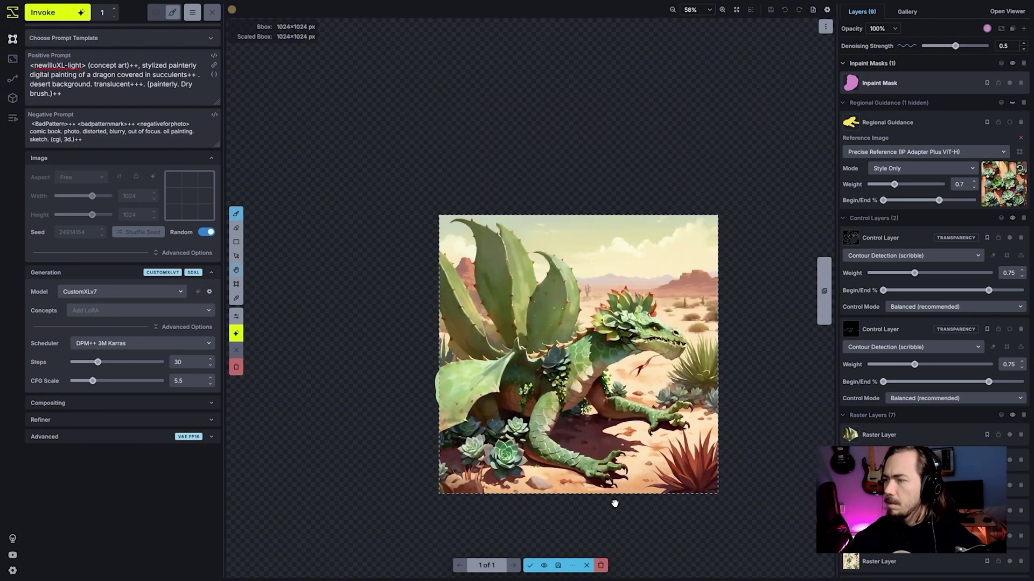
pyautogui.press('space')
pyautogui.moveTo(614, 501); pyautogui.dragTo(607, 434)
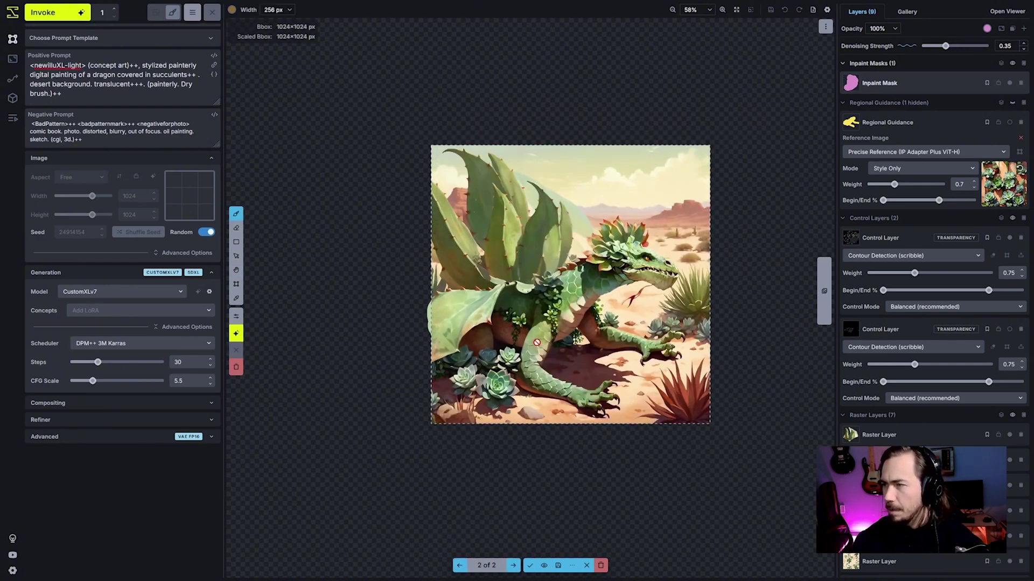
pyautogui.scroll(2, 536, 291)
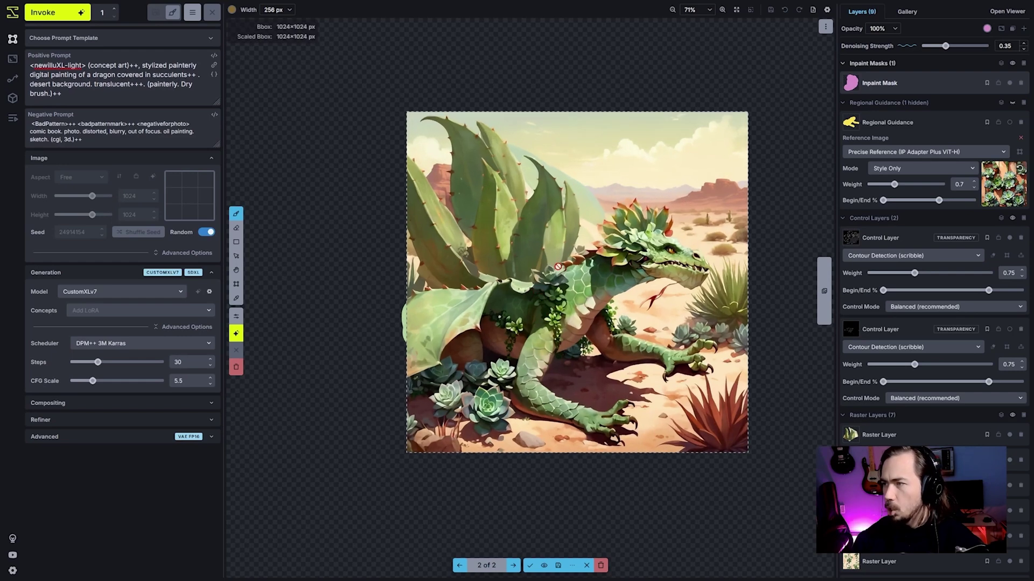
pyautogui.click(530, 565)
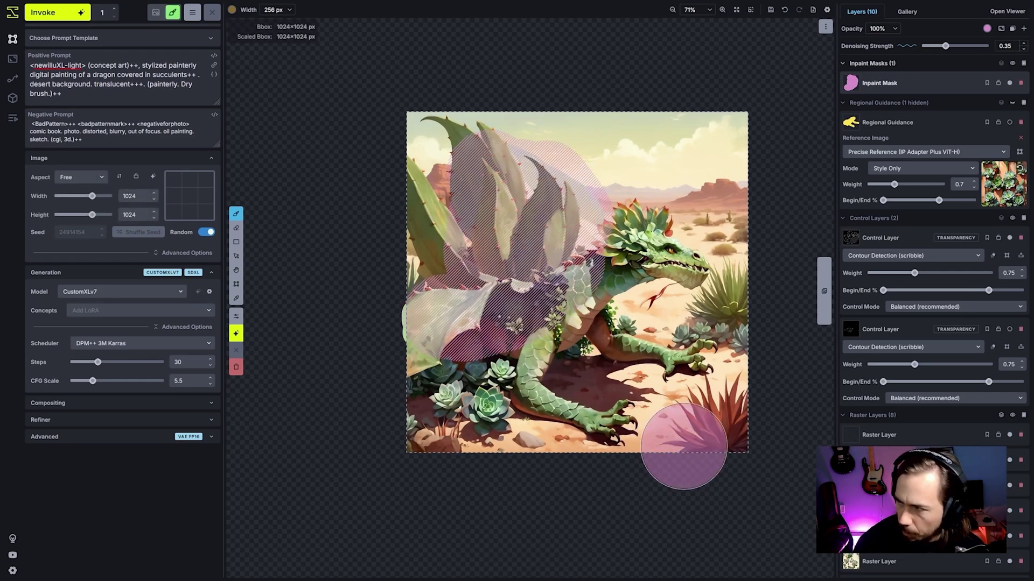
# Clear the inpaint mask and fit a 512×448 px bounding box around the dragon's head.
pyautogui.press('c')
pyautogui.hotkey('shift', 'c')
pyautogui.moveTo(407, 452); pyautogui.dragTo(603, 220)
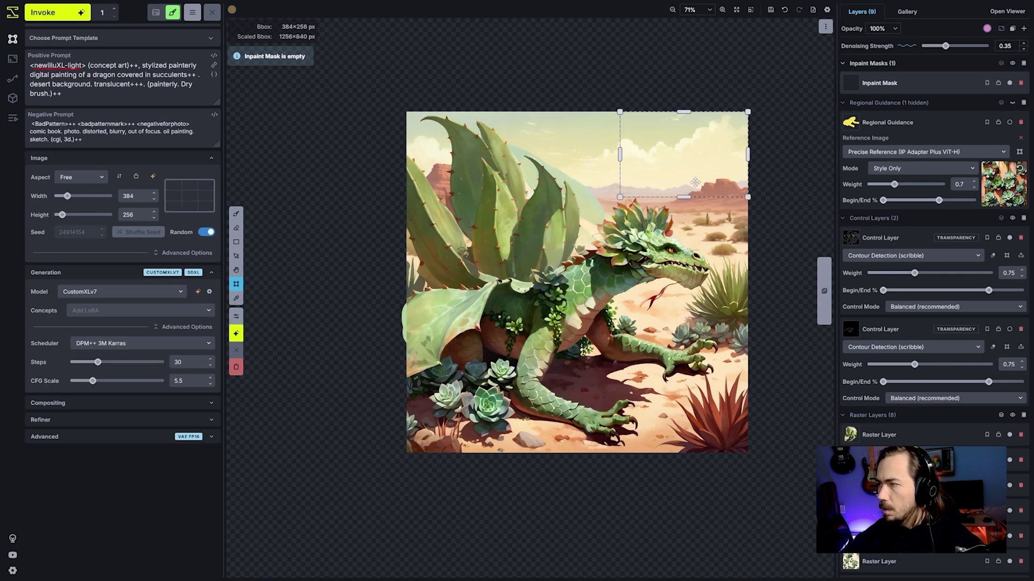
pyautogui.moveTo(694, 181); pyautogui.dragTo(649, 252)
pyautogui.moveTo(642, 292); pyautogui.dragTo(656, 325)
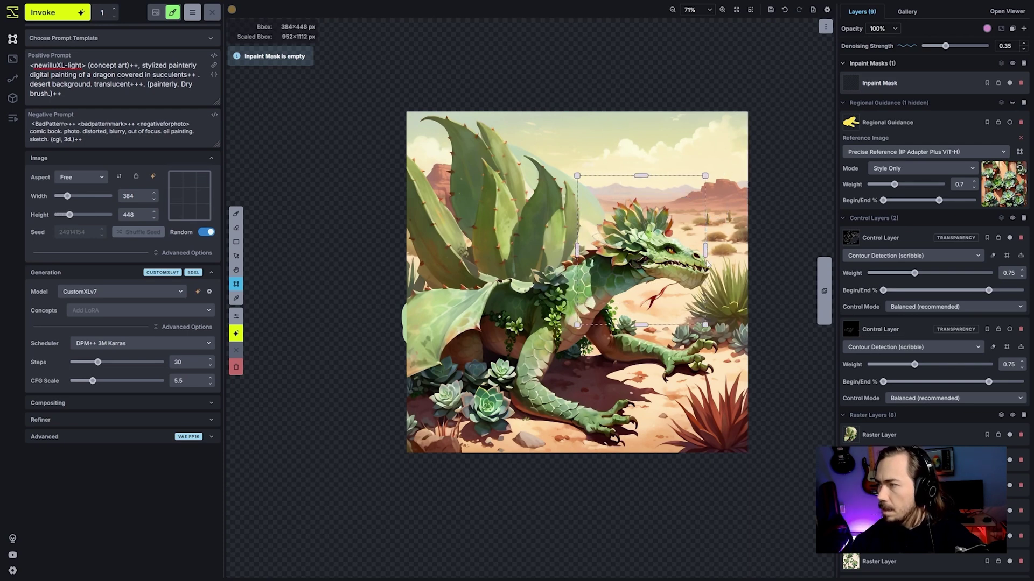
pyautogui.moveTo(705, 252); pyautogui.dragTo(748, 252)
# Paint an inpaint mask over the dragon's head and crest and generate a refined version.
pyautogui.press('b')
pyautogui.moveTo(646, 249)
pyautogui.mouseDown()
pyautogui.moveTo(639, 242)
pyautogui.moveTo(667, 260)
pyautogui.mouseUp()
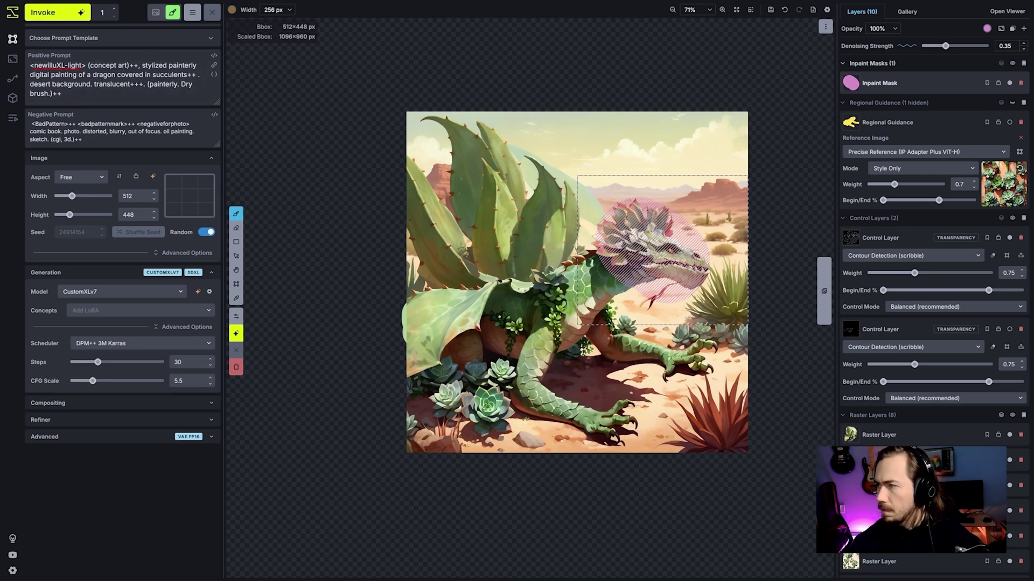
pyautogui.click(57, 12)
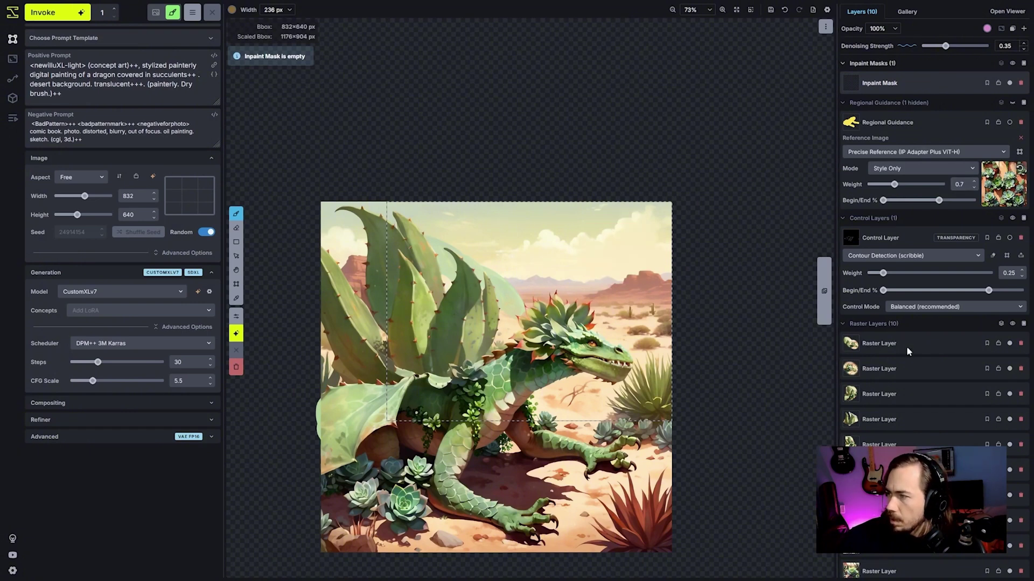
# Paint sampled sky and desert tones over the pale ghost patch around the front wing leaf on the top raster layer.
pyautogui.click(870, 341)
pyautogui.scroll(5, 535, 295)
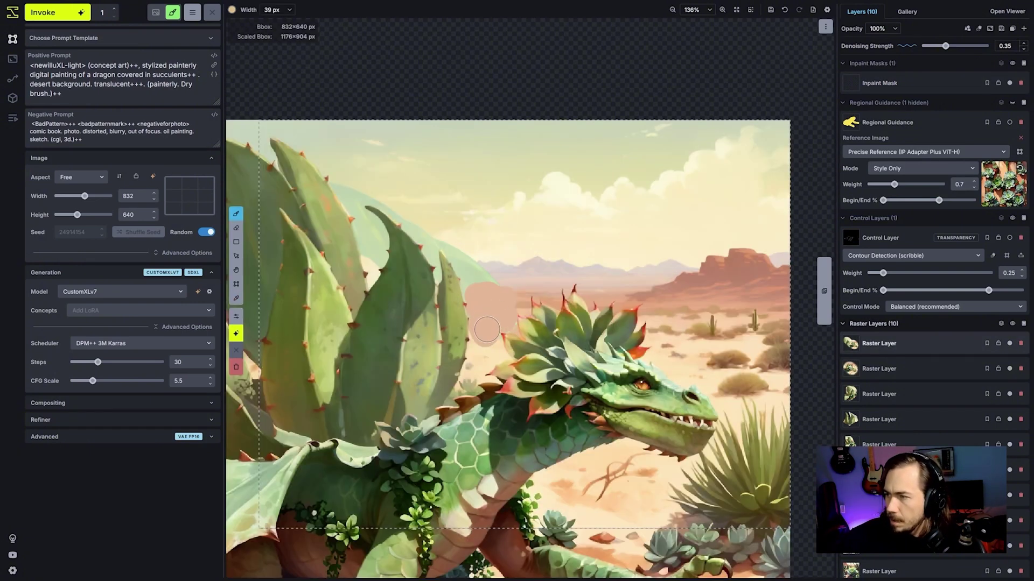
pyautogui.press('i')
pyautogui.press('b')
pyautogui.moveTo(425, 226)
pyautogui.mouseDown()
pyautogui.moveTo(343, 189)
pyautogui.moveTo(377, 258)
pyautogui.mouseUp()
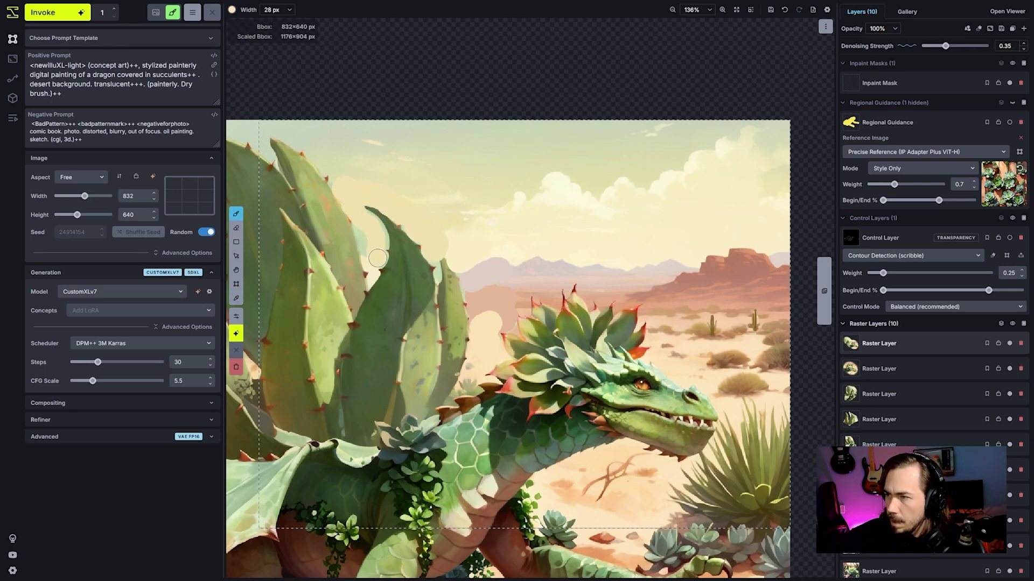
pyautogui.scroll(-5, 397, 250)
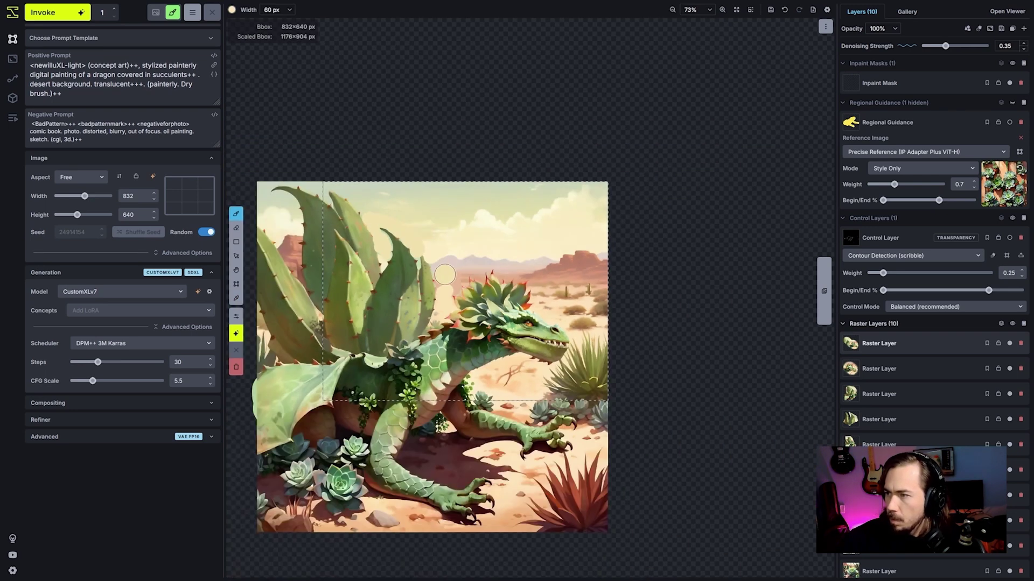
# Mask the repainted sky and front wing leaves with a 191 px brush, generate the area and accept the result.
pyautogui.click(937, 86)
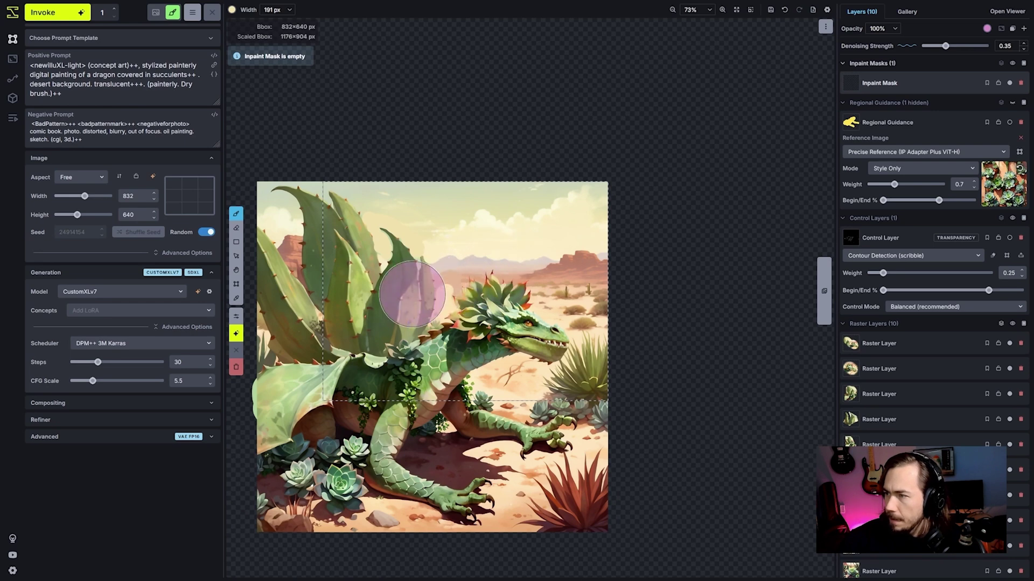
pyautogui.moveTo(412, 293)
pyautogui.mouseDown()
pyautogui.moveTo(427, 266)
pyautogui.moveTo(401, 231)
pyautogui.mouseUp()
pyautogui.hotkey('ctrl', 'Return')
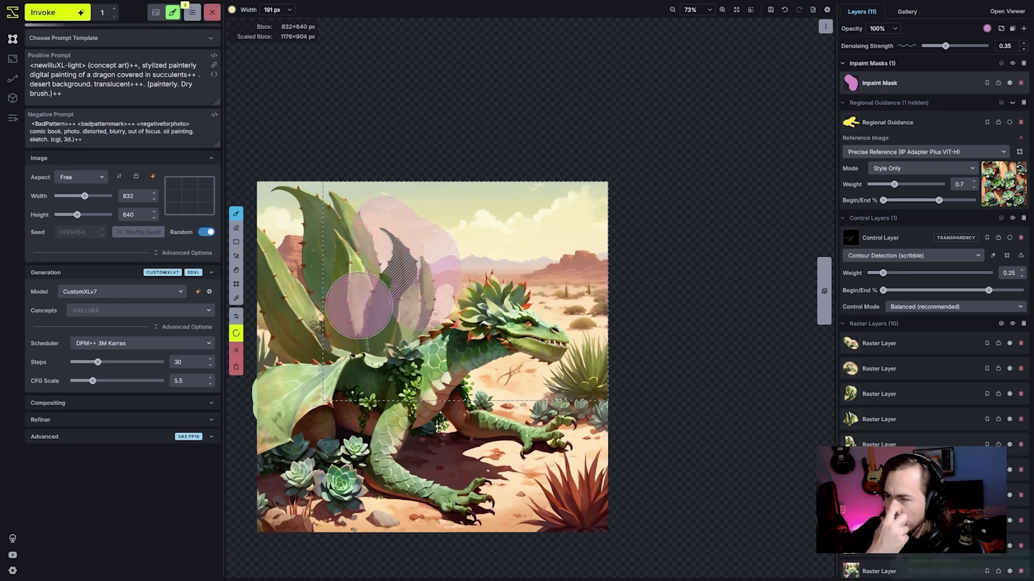
pyautogui.scroll(3, 504, 351)
pyautogui.click(544, 564)
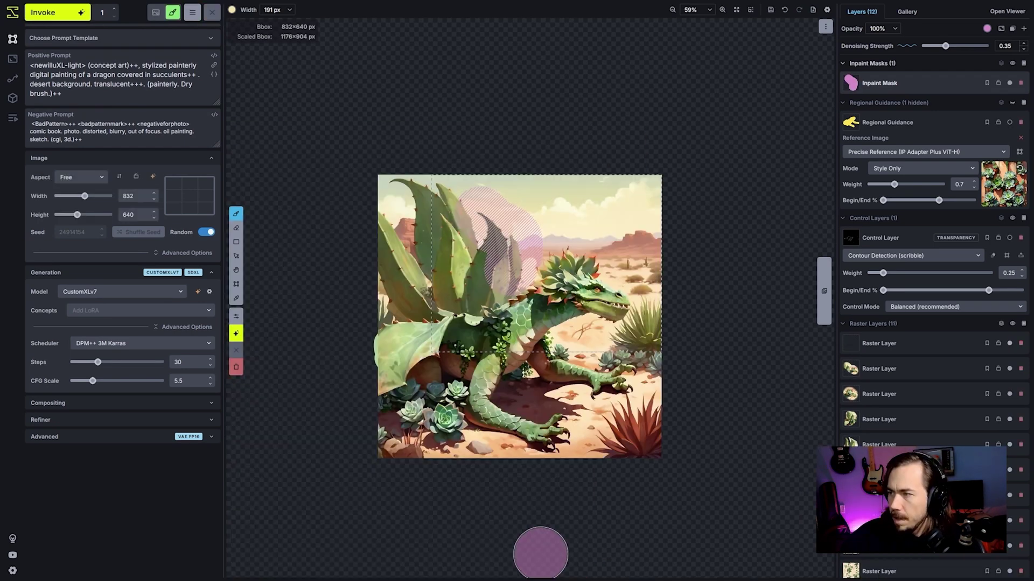